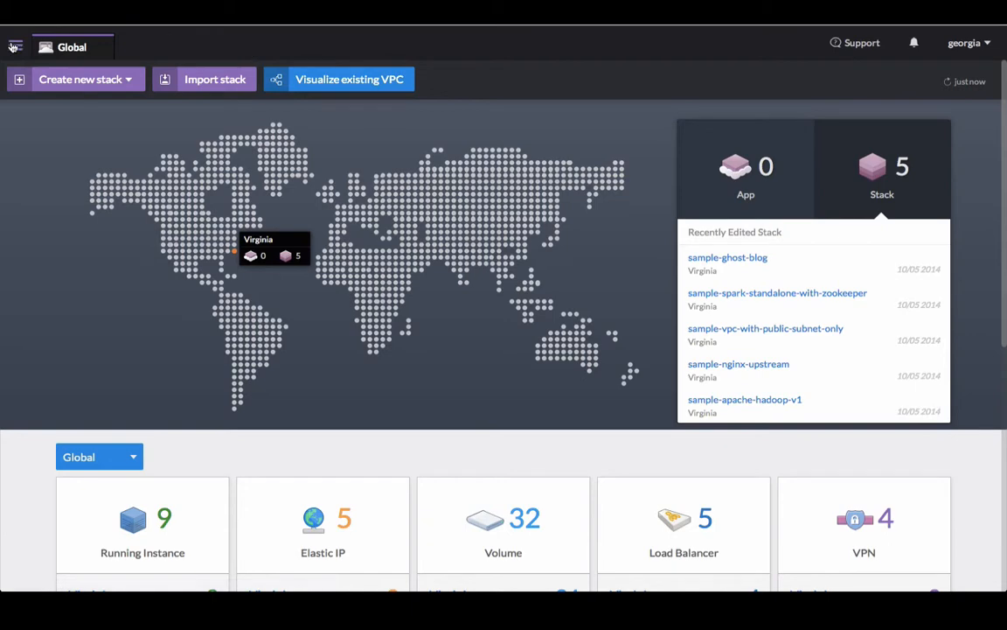
Step: Glance at the stacks sidebar, then start a new stack in the US East - Virginia region
{"action": "left_click", "coordinate": [14, 47]}
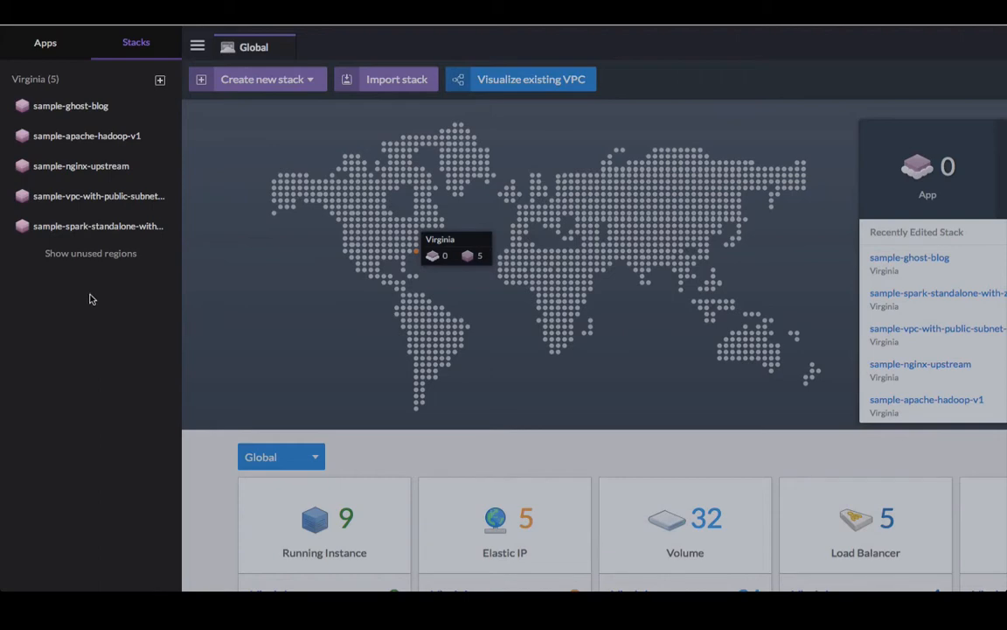
{"action": "left_click", "coordinate": [197, 47]}
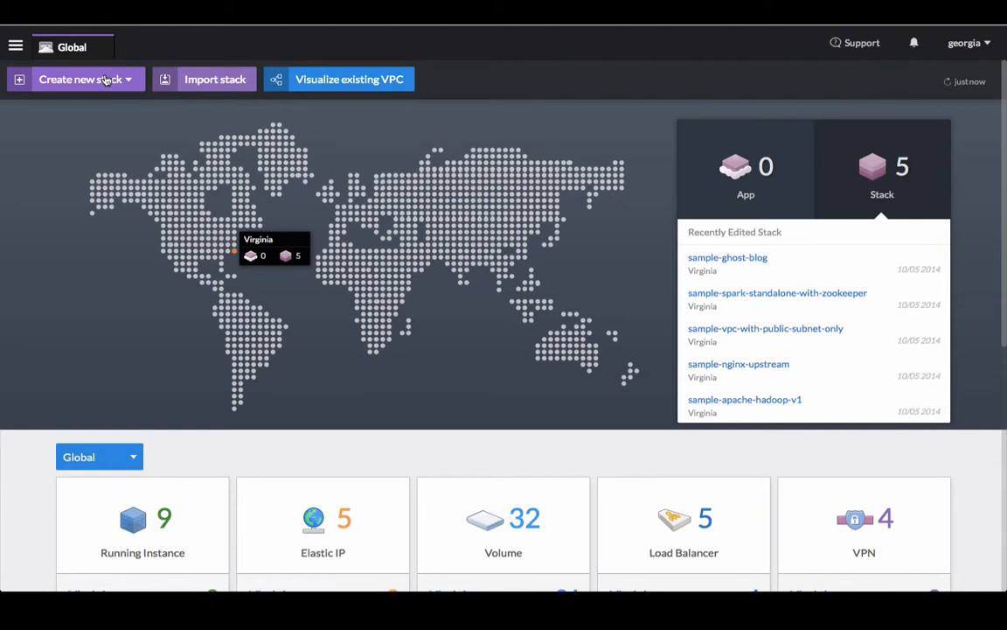
{"action": "left_click", "coordinate": [105, 79]}
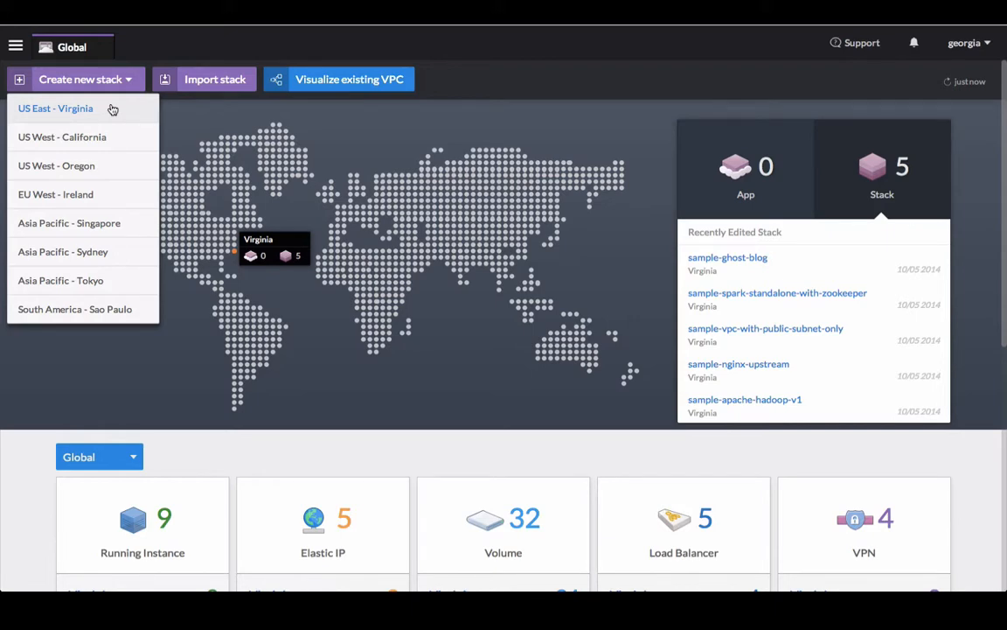
{"action": "left_click", "coordinate": [112, 108]}
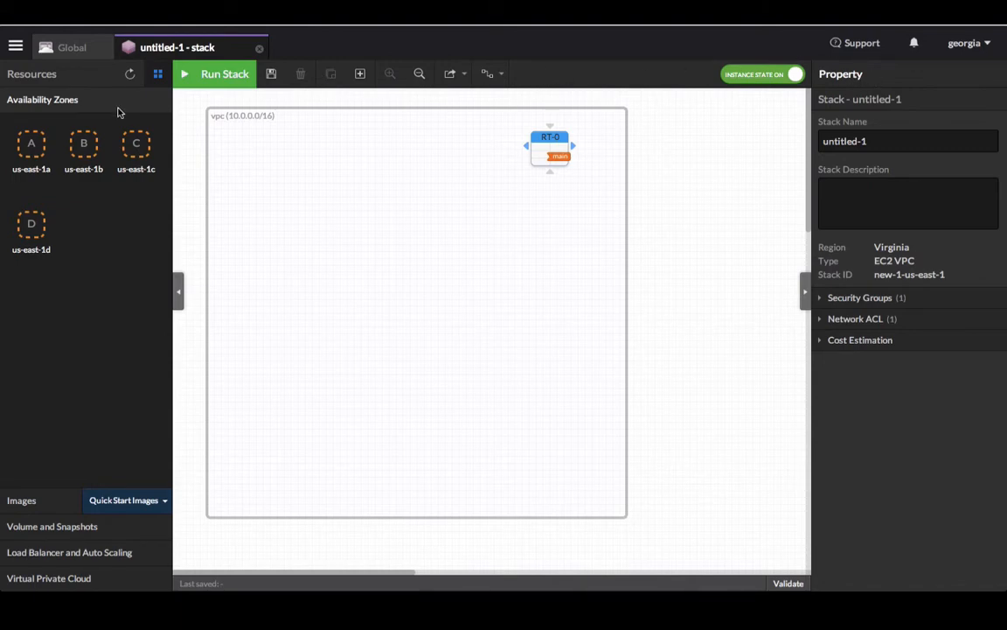
Step: Inspect route table RT-0, the 10.0.0.0/16 VPC, and the stack's own properties
{"action": "left_click", "coordinate": [540, 157]}
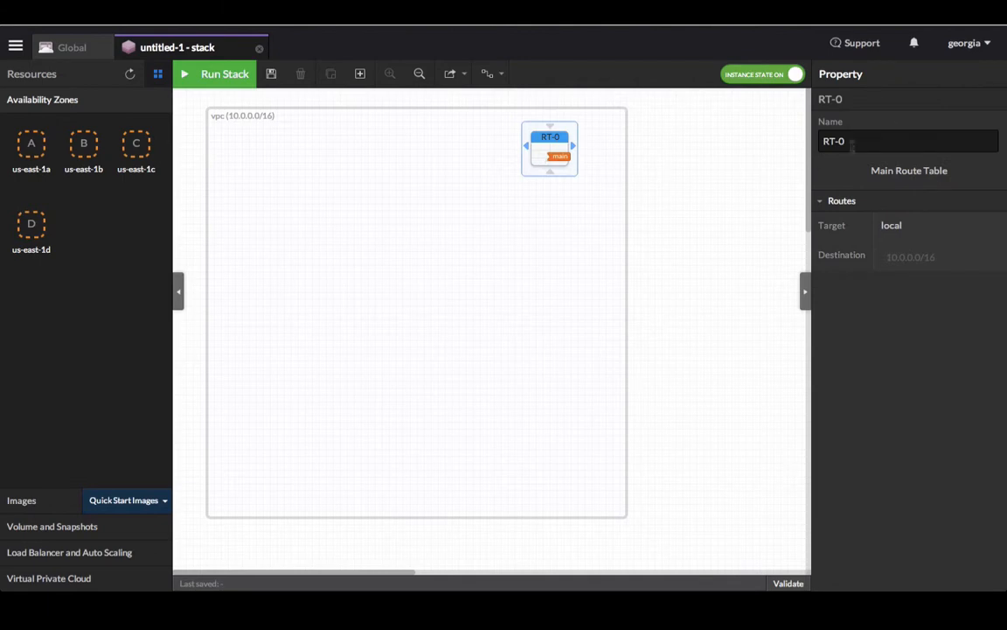
{"action": "left_click", "coordinate": [452, 300]}
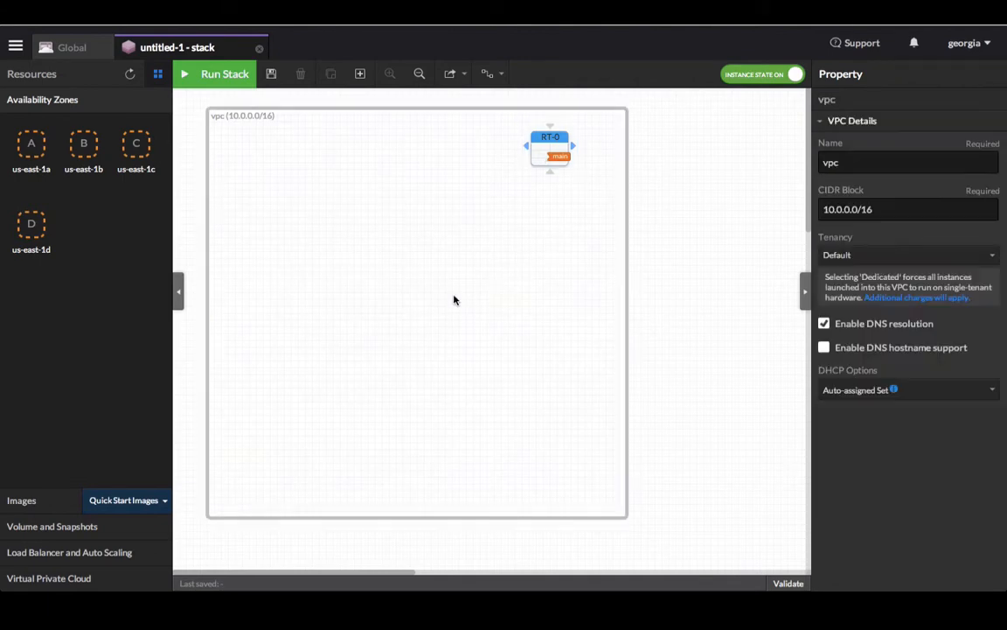
{"action": "left_click", "coordinate": [717, 303]}
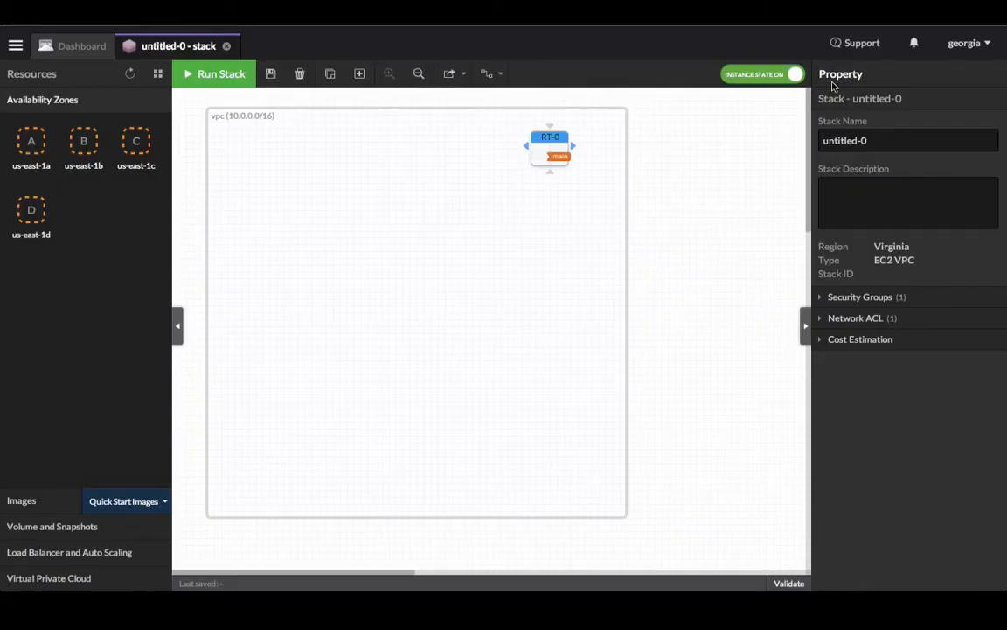
Step: Rename the stack to Wordpress
{"action": "left_click_drag", "start_coordinate": [868, 141], "coordinate": [810, 137]}
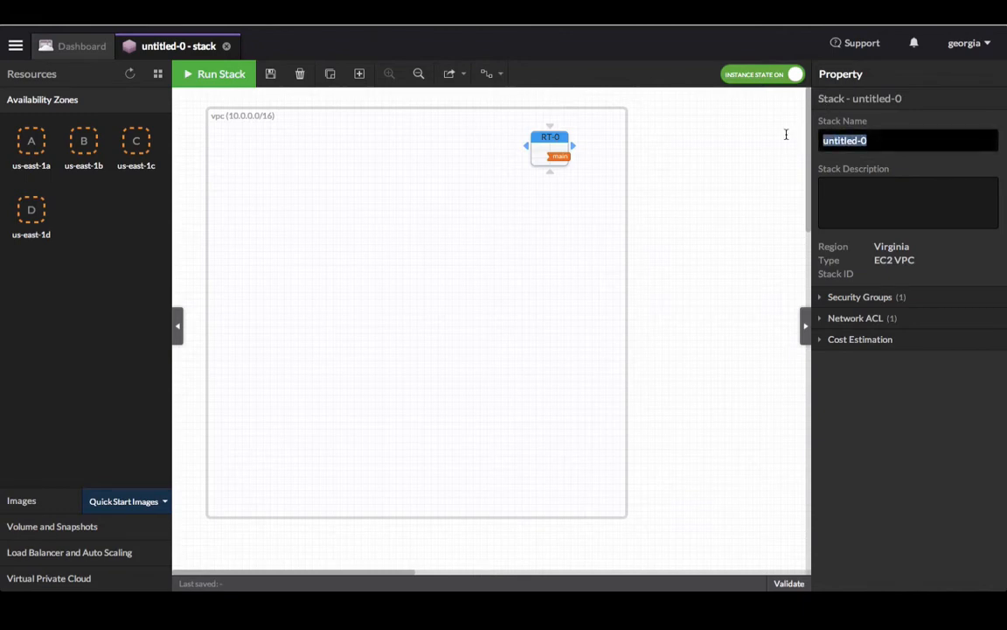
{"action": "type", "text": "Wordpress"}
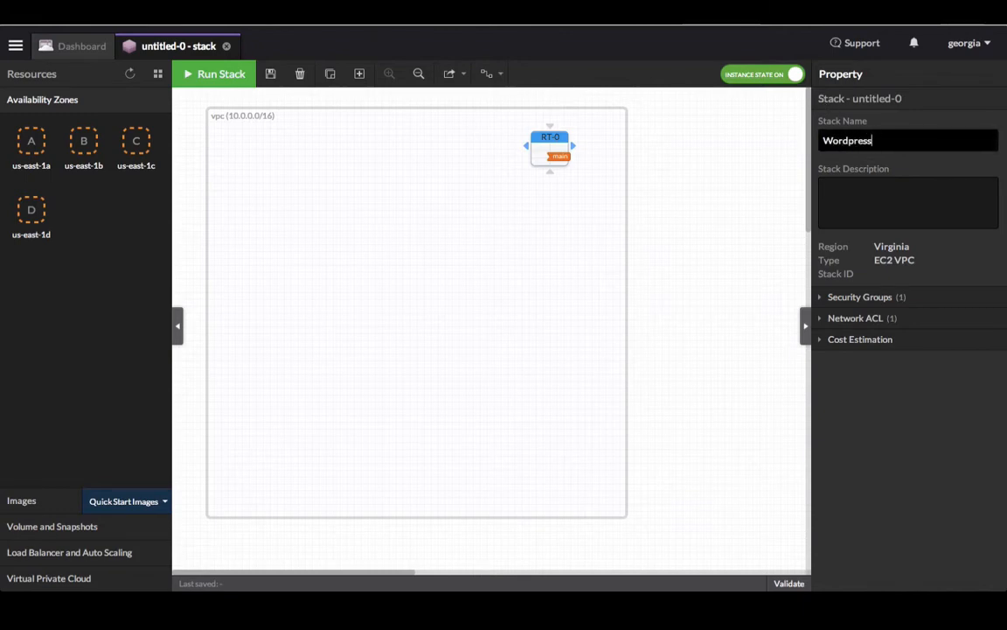
{"action": "left_click", "coordinate": [716, 185]}
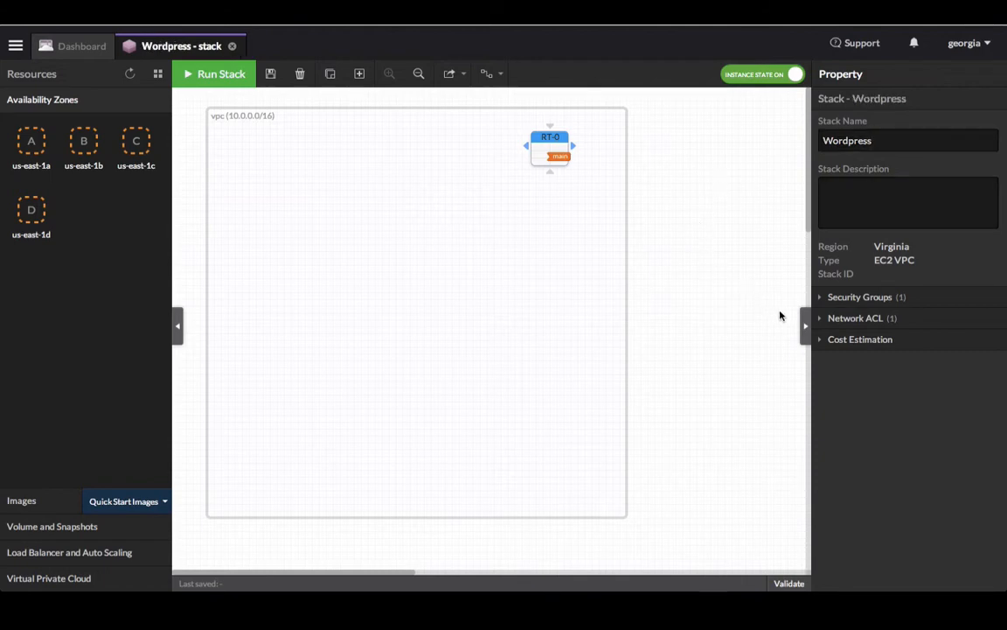
Step: Remove DefaultSG's allow-all rule so only TCP 22 remains, then add a new security group
{"action": "left_click", "coordinate": [859, 298]}
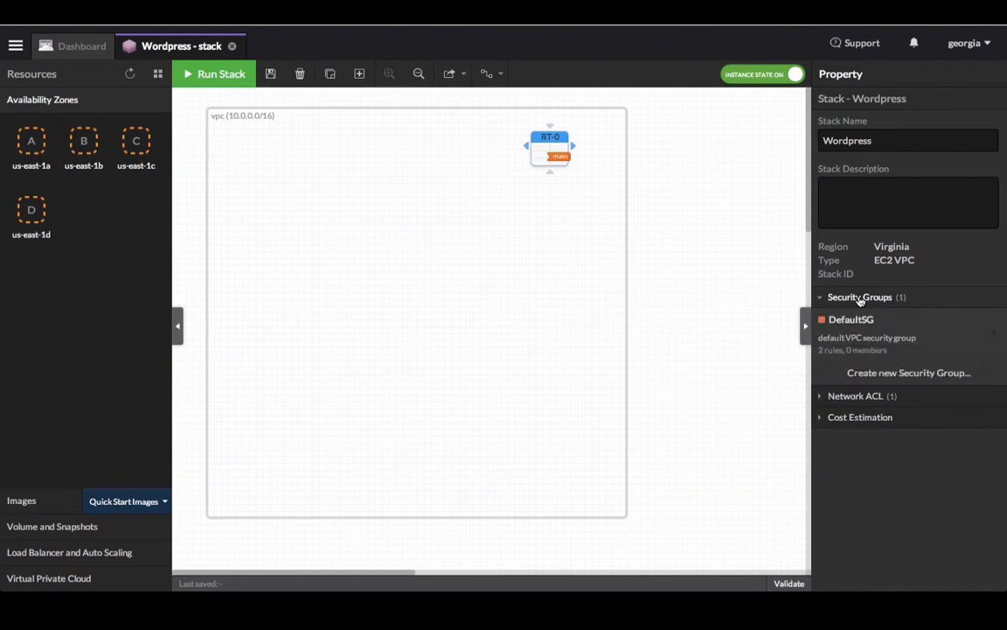
{"action": "left_click", "coordinate": [994, 337]}
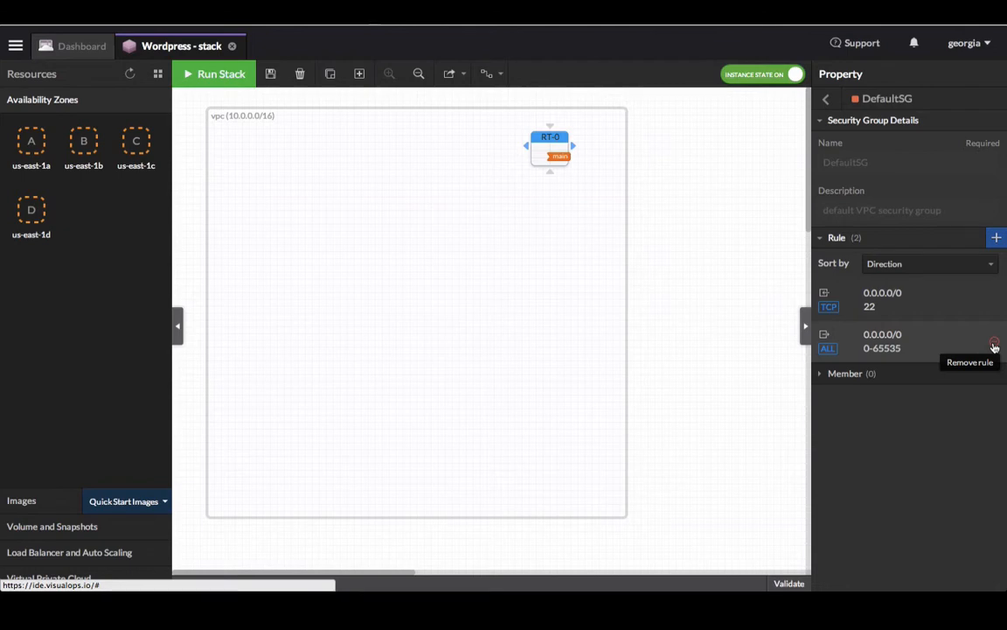
{"action": "left_click", "coordinate": [994, 344]}
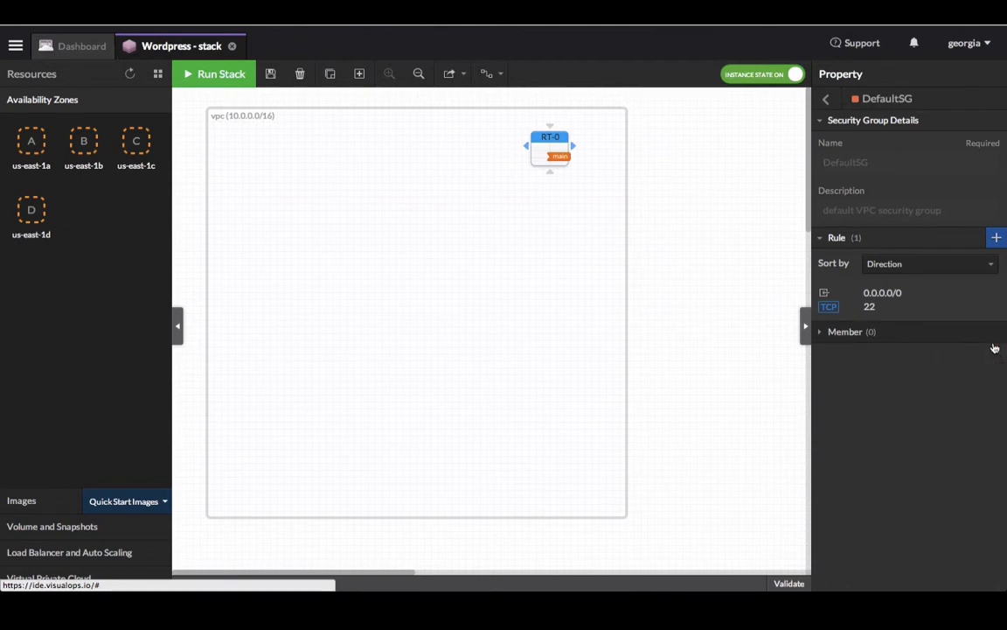
{"action": "left_click", "coordinate": [829, 102]}
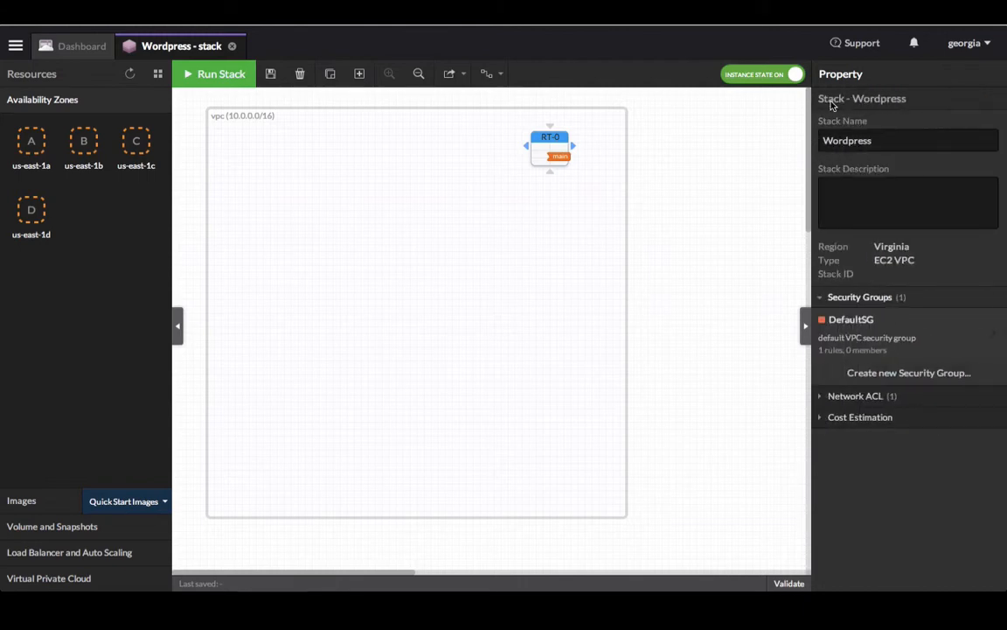
{"action": "left_click", "coordinate": [868, 374]}
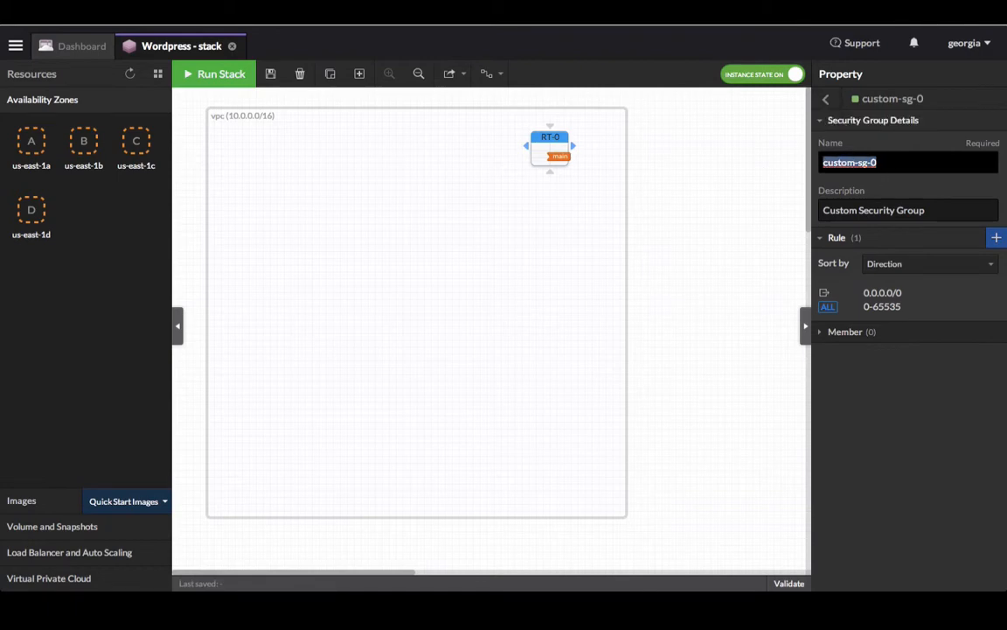
Step: Name the new group sg-web, describe it as 'Web Server SG', and delete its default rule
{"action": "type", "text": "sg-web"}
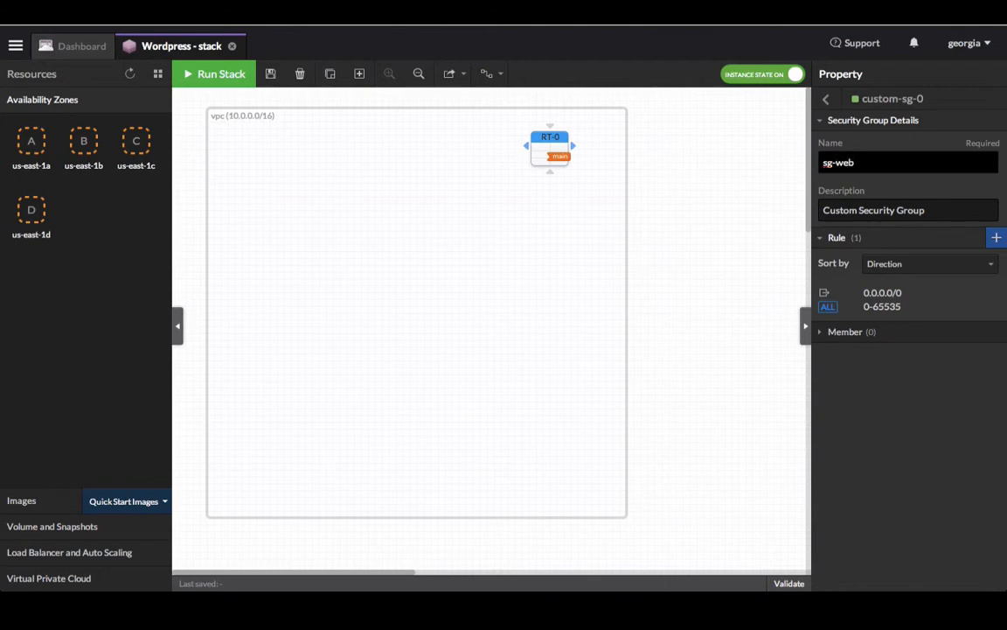
{"action": "key", "text": "Tab"}
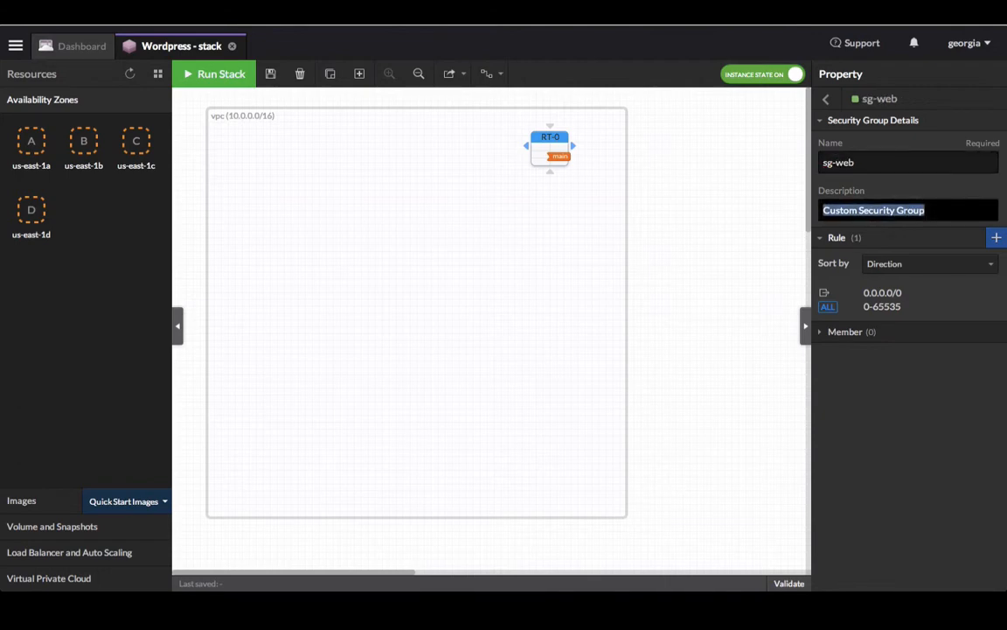
{"action": "type", "text": "Web "}
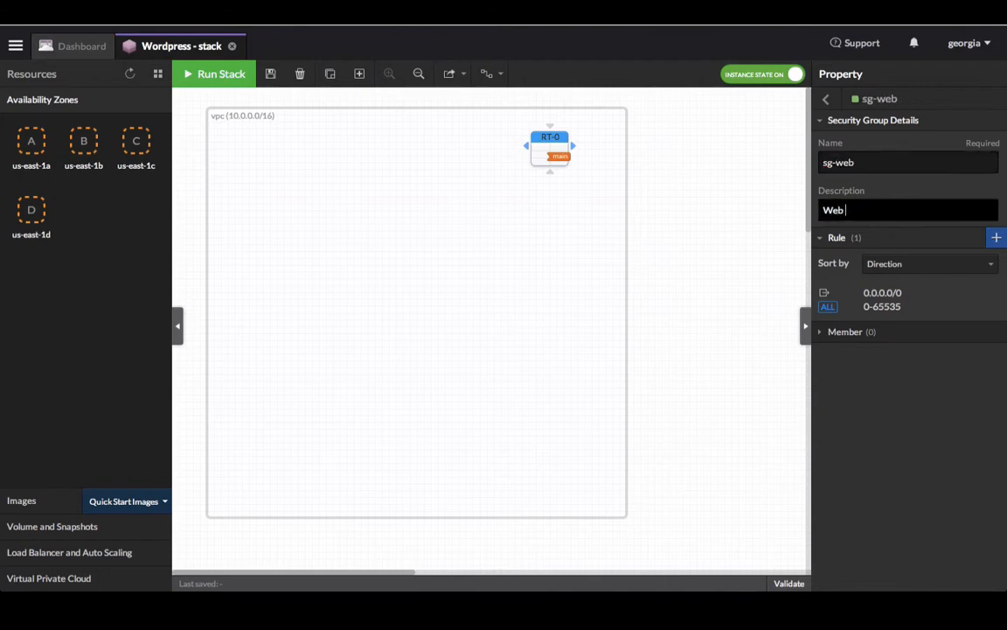
{"action": "type", "text": "Server SG"}
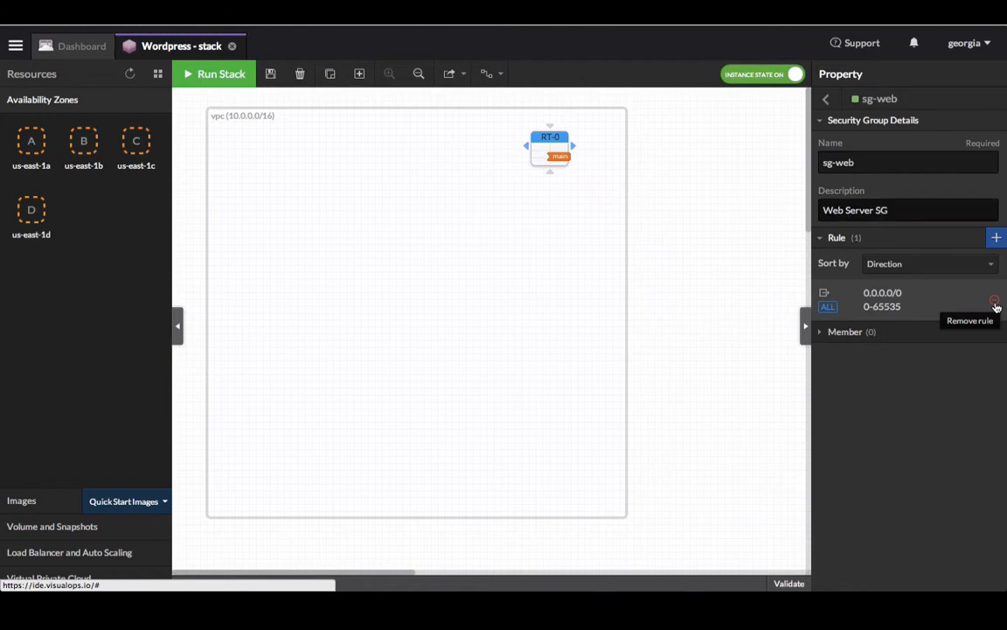
{"action": "left_click", "coordinate": [993, 303]}
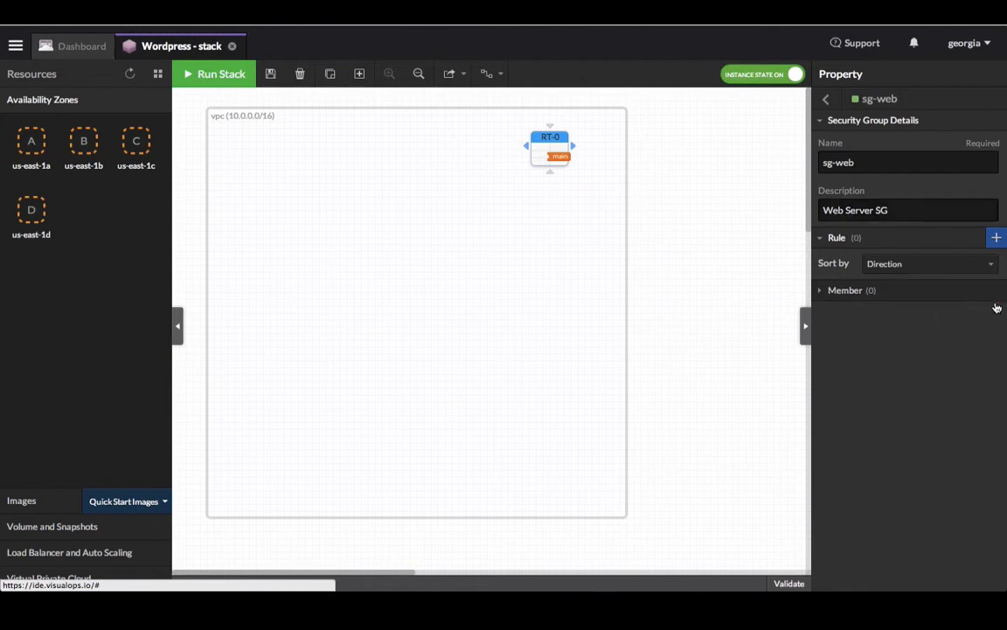
Step: Add an inbound TCP port 80 rule from 0.0.0.0/0 to sg-web
{"action": "left_click", "coordinate": [995, 240]}
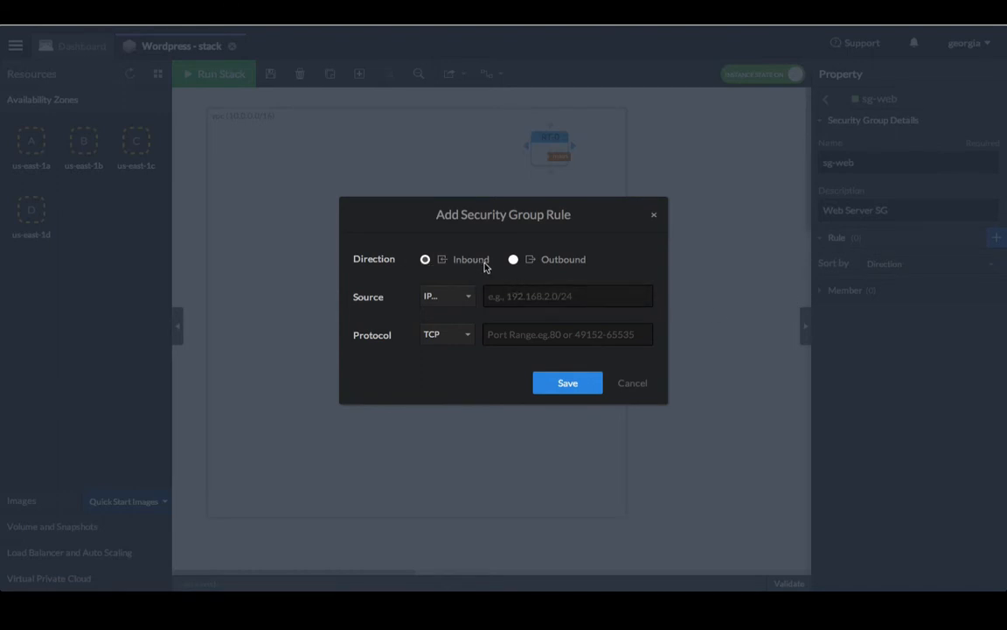
{"action": "left_click", "coordinate": [515, 301]}
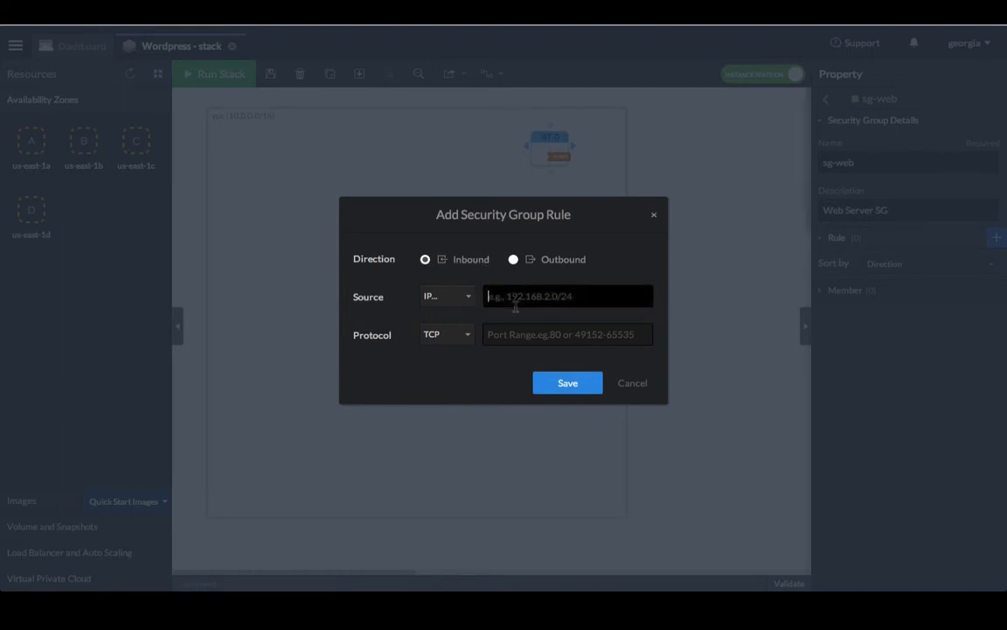
{"action": "type", "text": "0.0"}
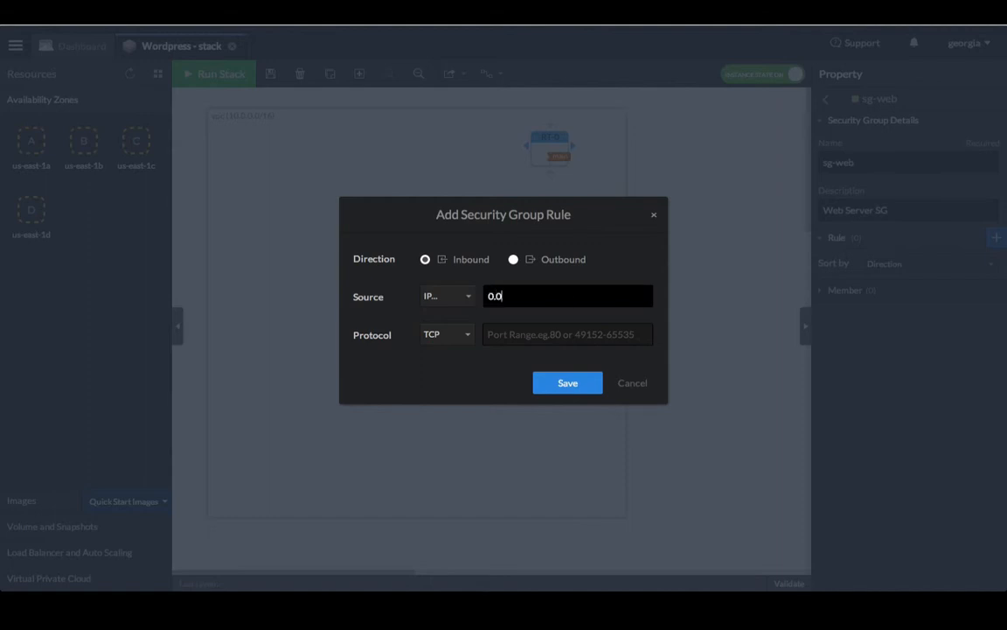
{"action": "type", "text": ".0.0/0"}
{"action": "key", "text": "Tab"}
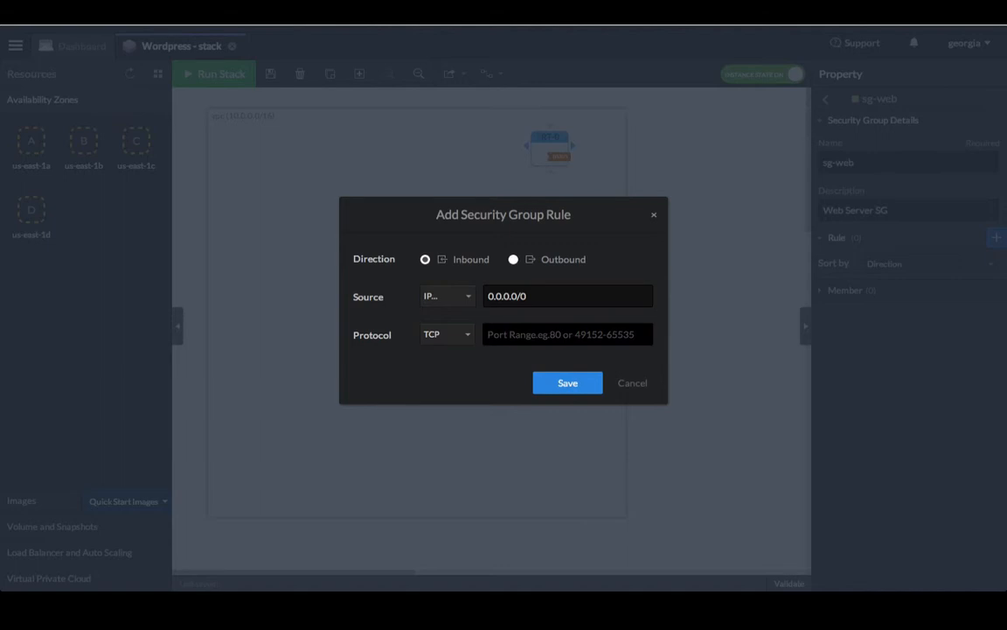
{"action": "left_click", "coordinate": [463, 341]}
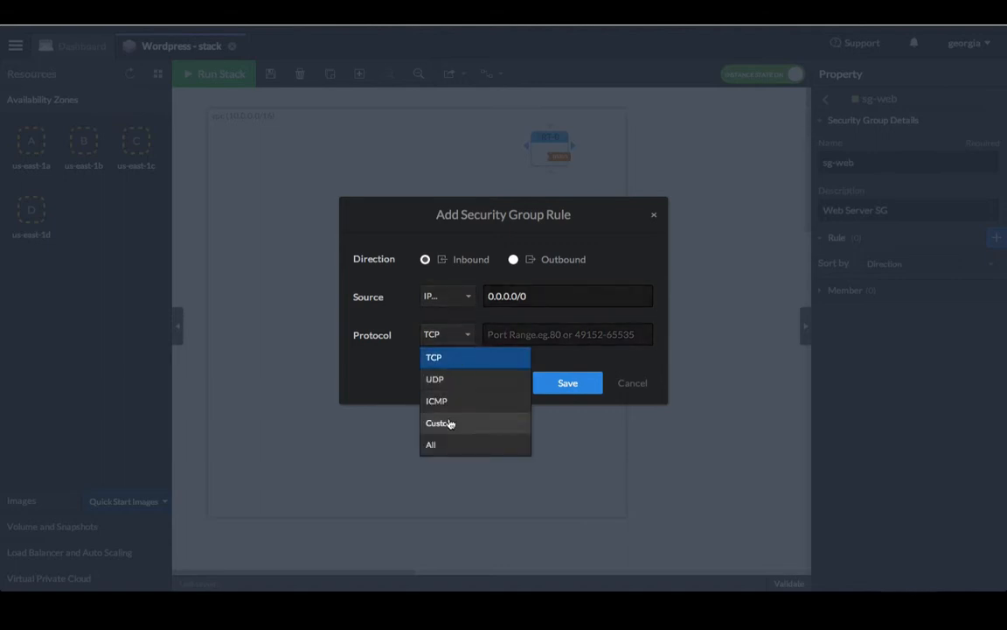
{"action": "left_click", "coordinate": [446, 357]}
{"action": "left_click", "coordinate": [524, 334]}
{"action": "type", "text": "80"}
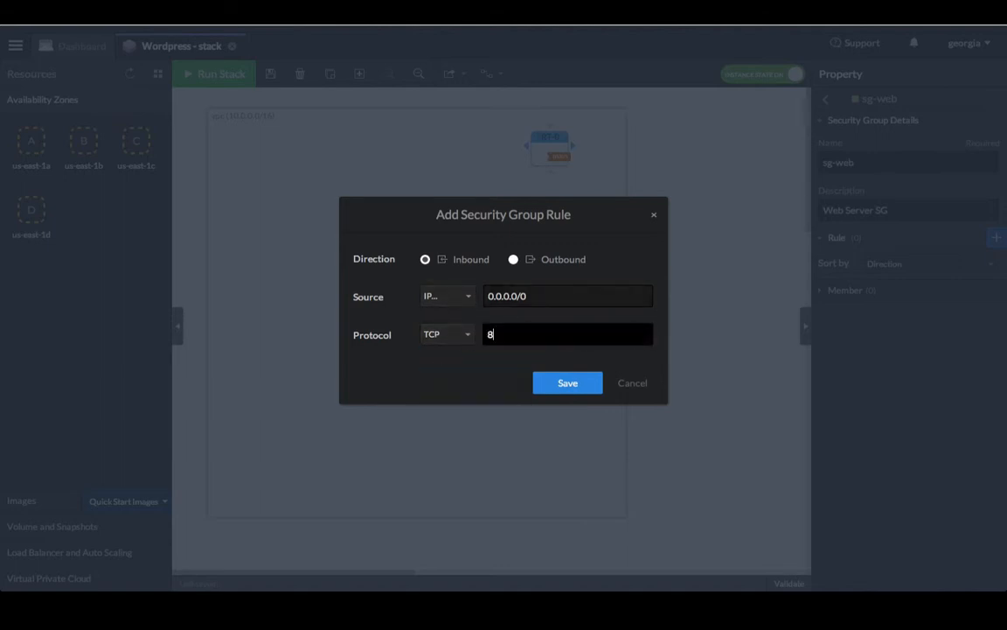
{"action": "left_click", "coordinate": [580, 387]}
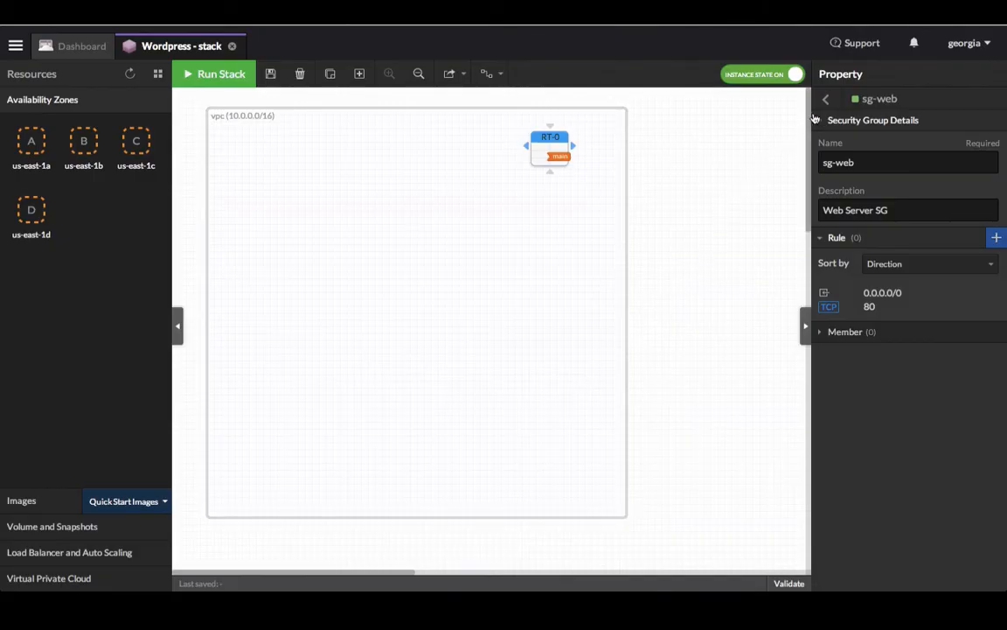
{"action": "left_click", "coordinate": [825, 100]}
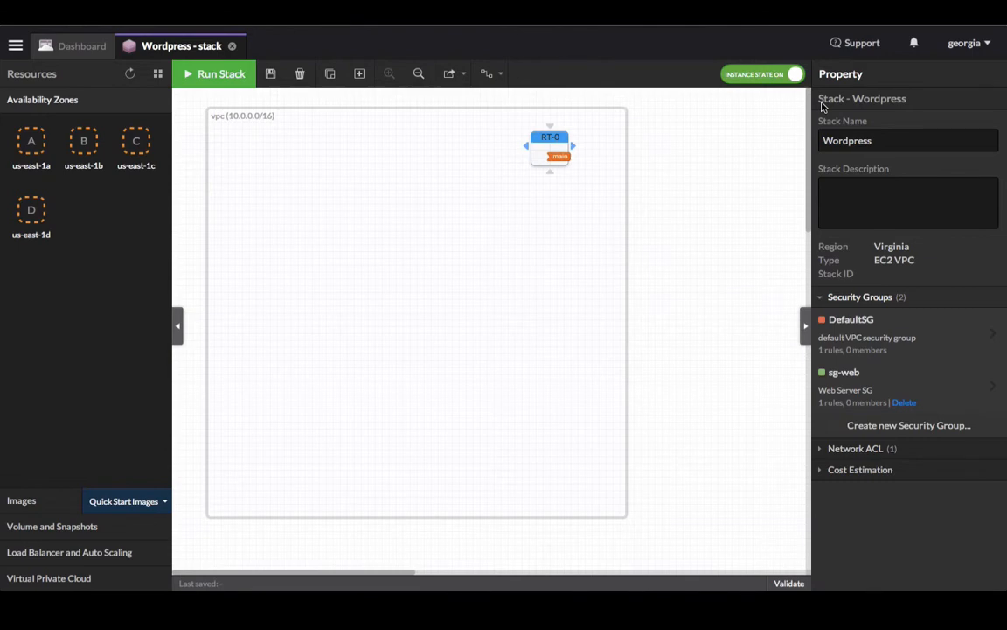
Step: Create security group sg-db described as 'DB Server SG' and delete its default rule
{"action": "left_click", "coordinate": [904, 426]}
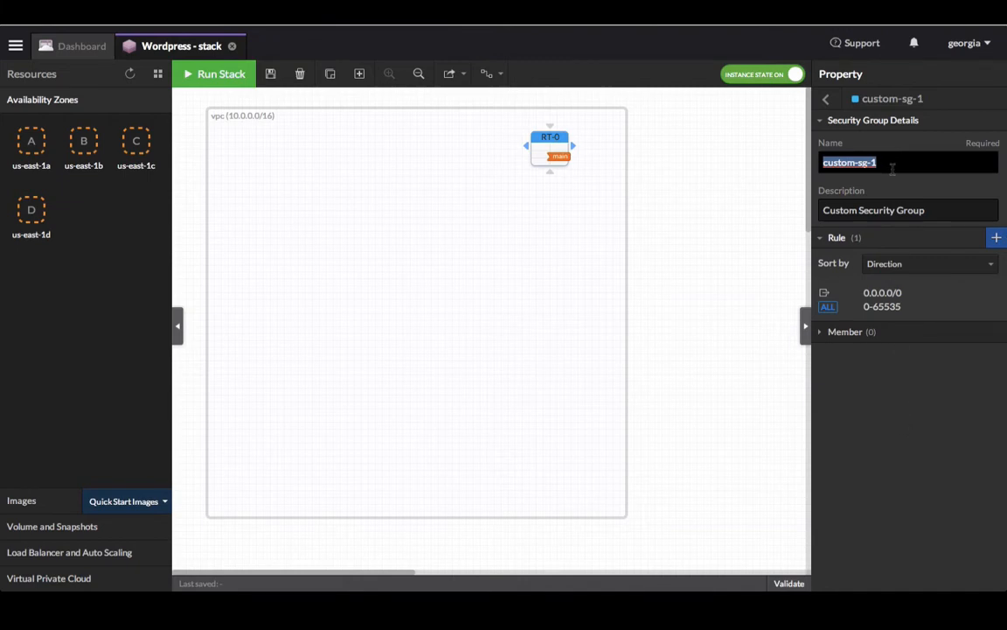
{"action": "type", "text": "sg-db"}
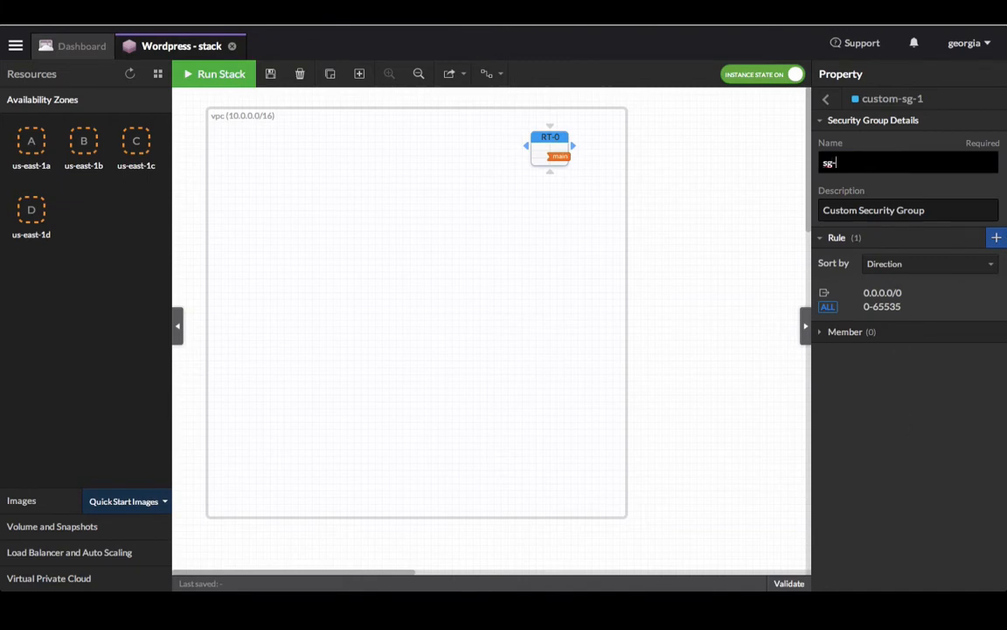
{"action": "left_click", "coordinate": [927, 210]}
{"action": "left_click_drag", "start_coordinate": [927, 210], "coordinate": [811, 206]}
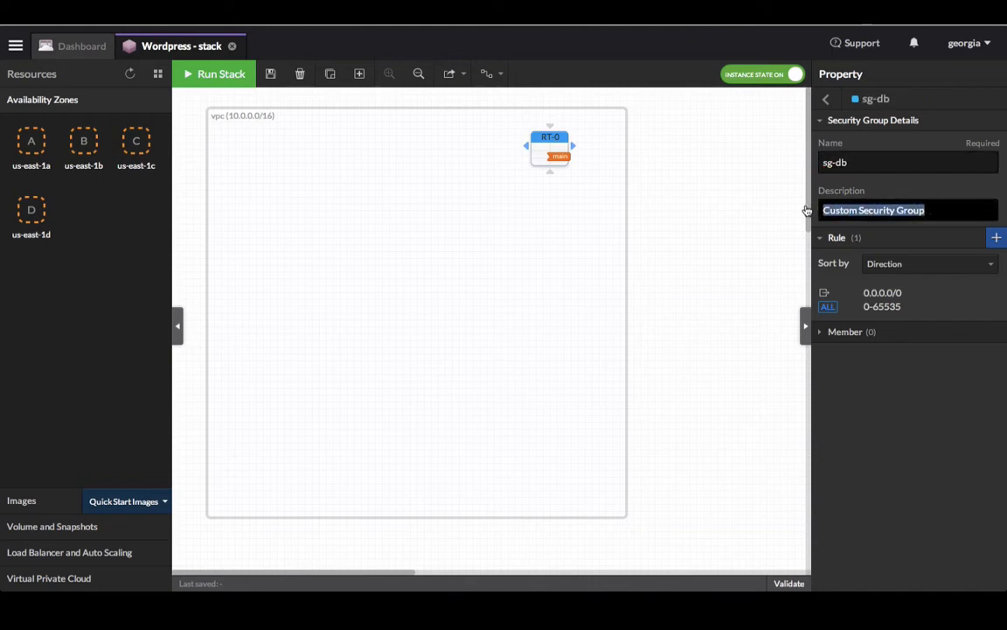
{"action": "type", "text": "DB Server"}
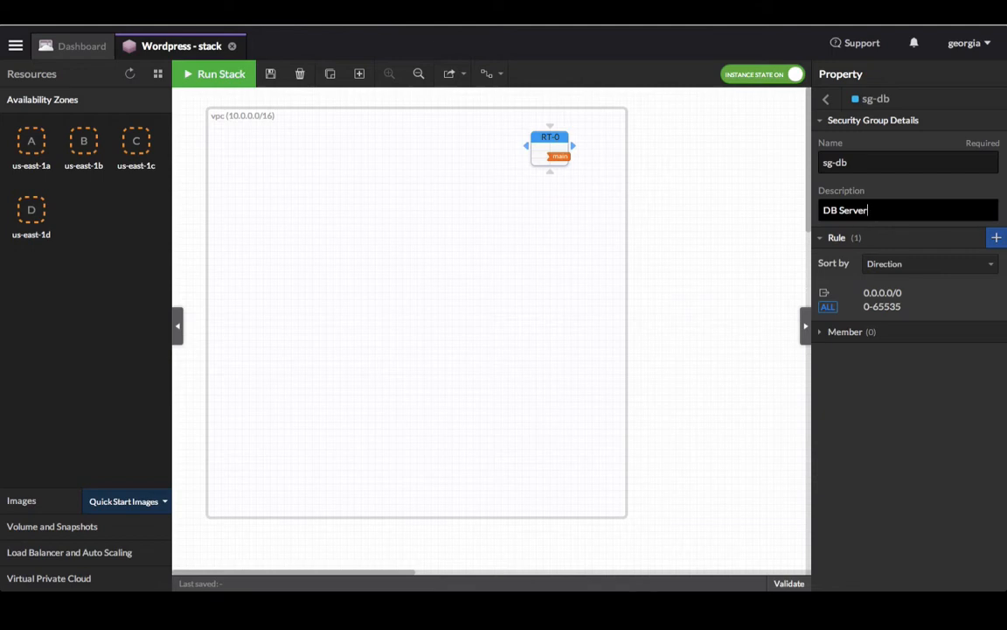
{"action": "type", "text": " SG"}
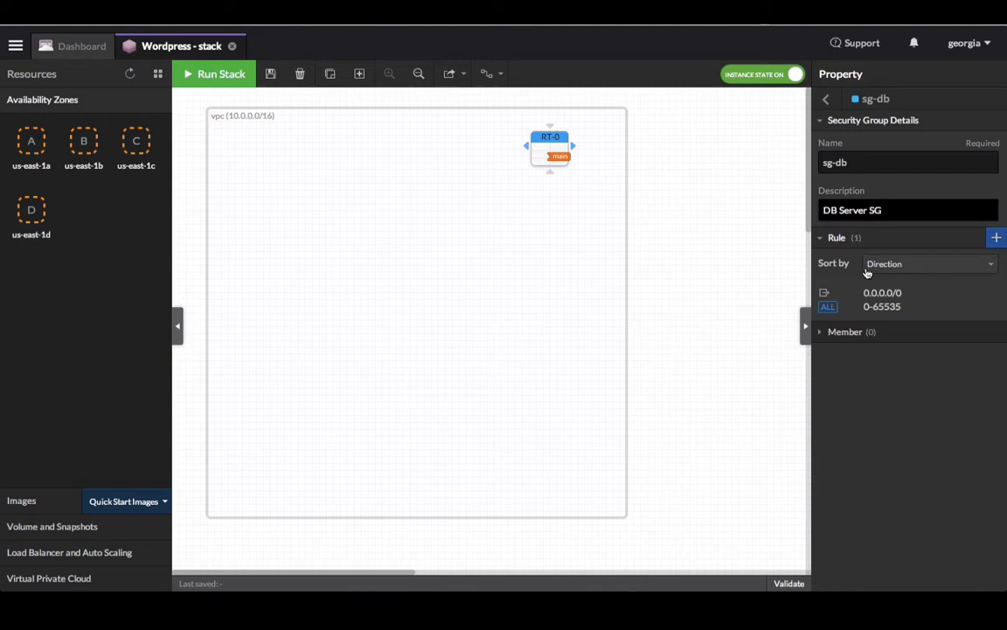
{"action": "left_click", "coordinate": [994, 300]}
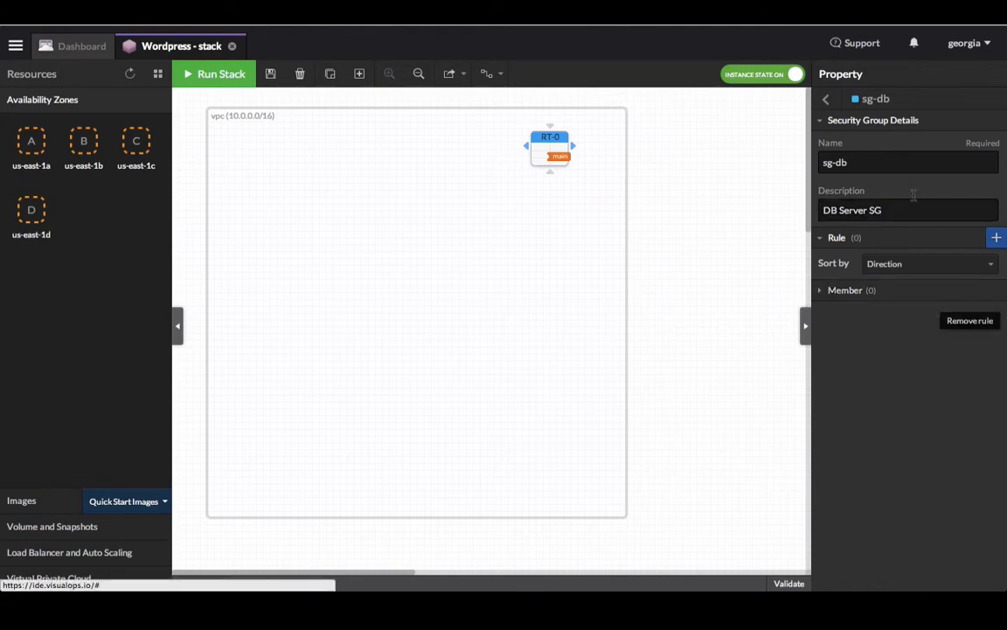
{"action": "left_click", "coordinate": [825, 101]}
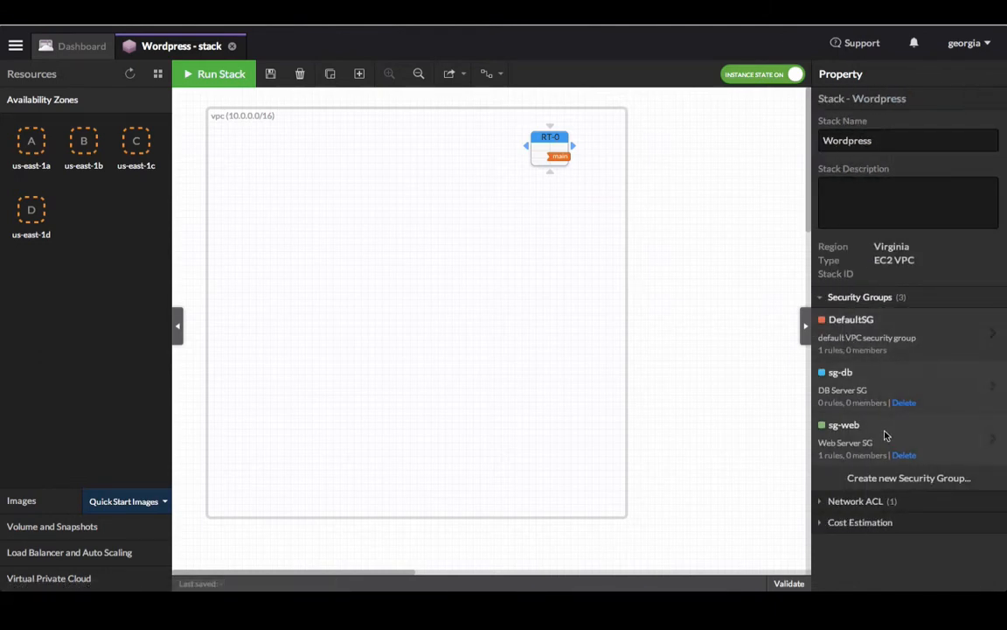
Step: Create security group sg-visualops described as VisualOps SG and delete its default rule
{"action": "left_click", "coordinate": [895, 478]}
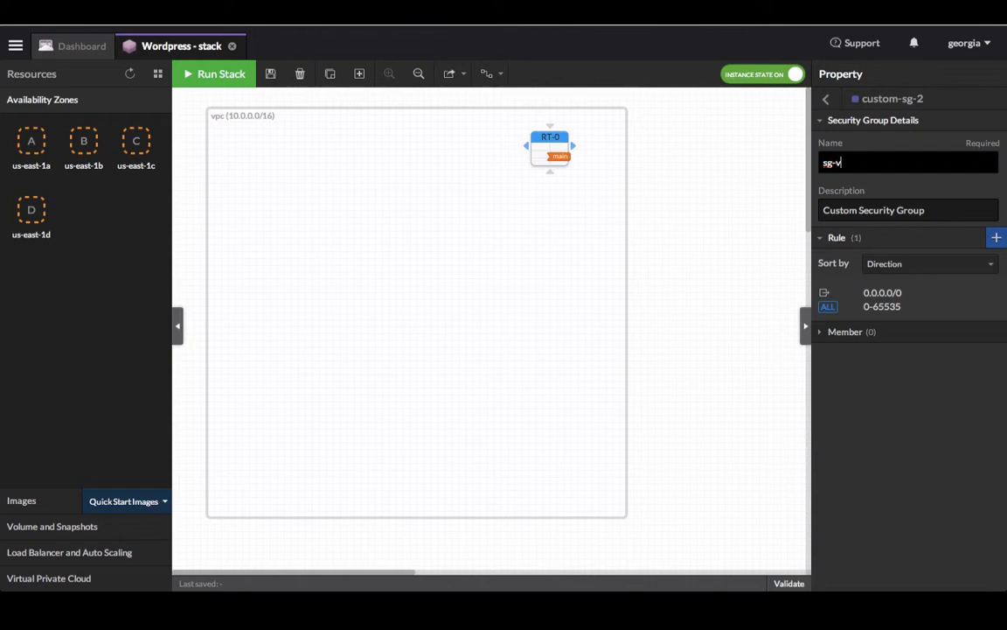
{"action": "type", "text": "sg-visualops"}
{"action": "key", "text": "Tab"}
{"action": "type", "text": "Visual"}
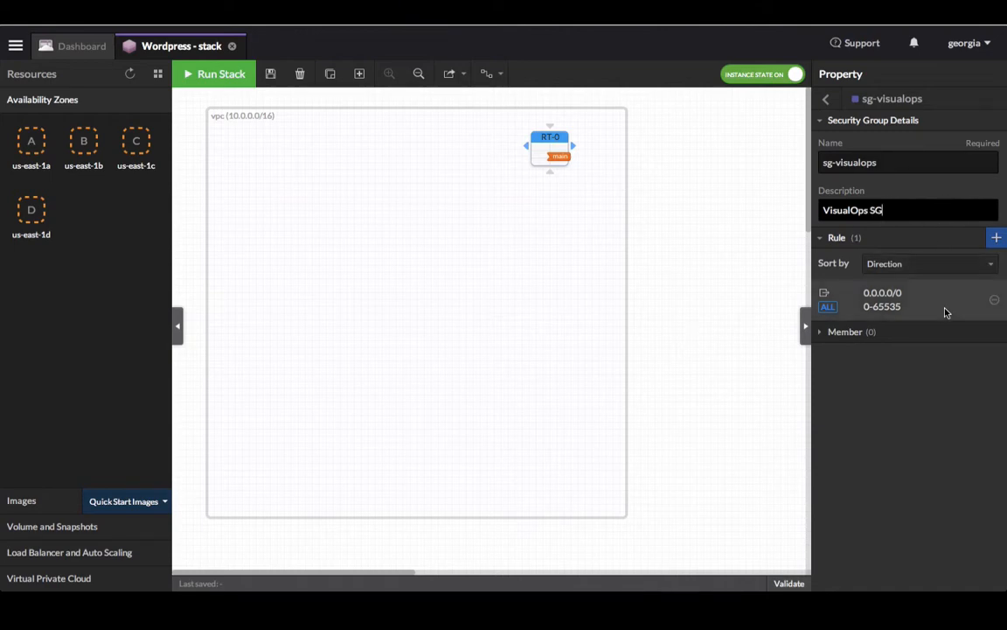
{"action": "left_click", "coordinate": [994, 301]}
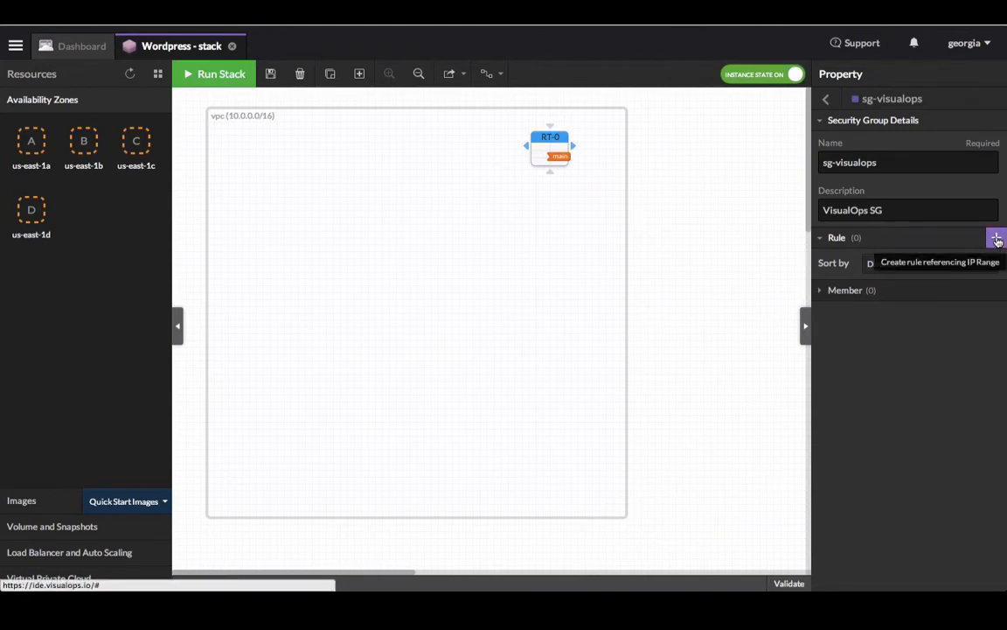
Step: Add an outbound TCP port 80 rule to 0.0.0.0/0 on sg-visualops
{"action": "left_click", "coordinate": [997, 240]}
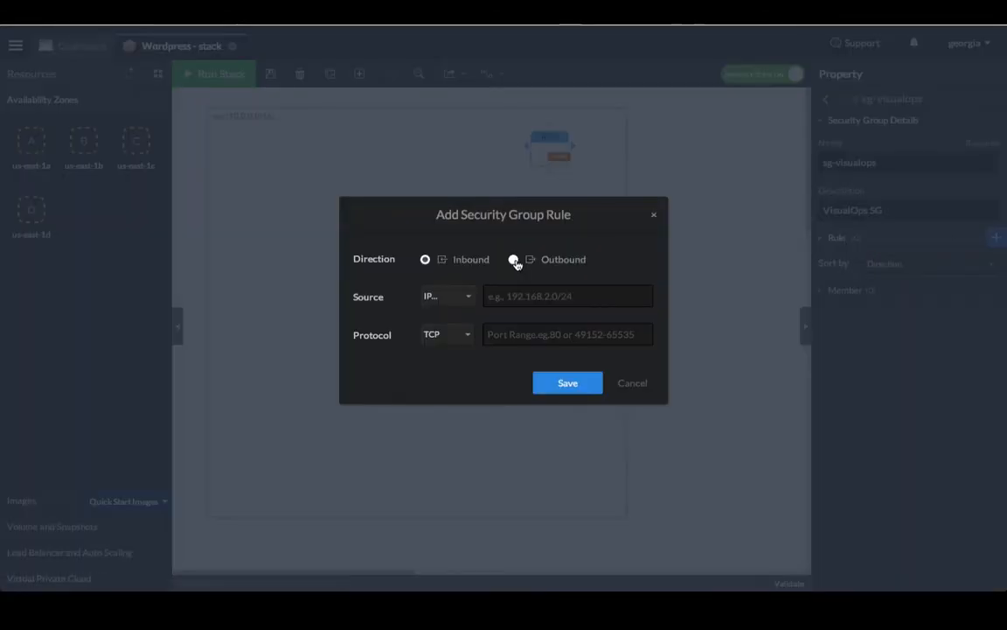
{"action": "left_click", "coordinate": [514, 260]}
{"action": "left_click", "coordinate": [508, 296]}
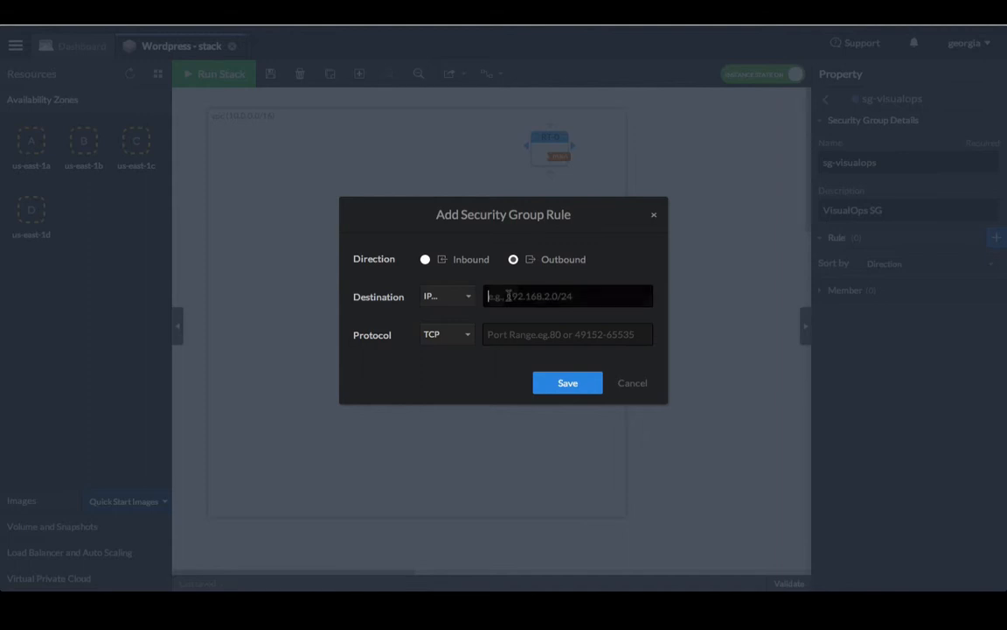
{"action": "type", "text": "0.0.0.0/0"}
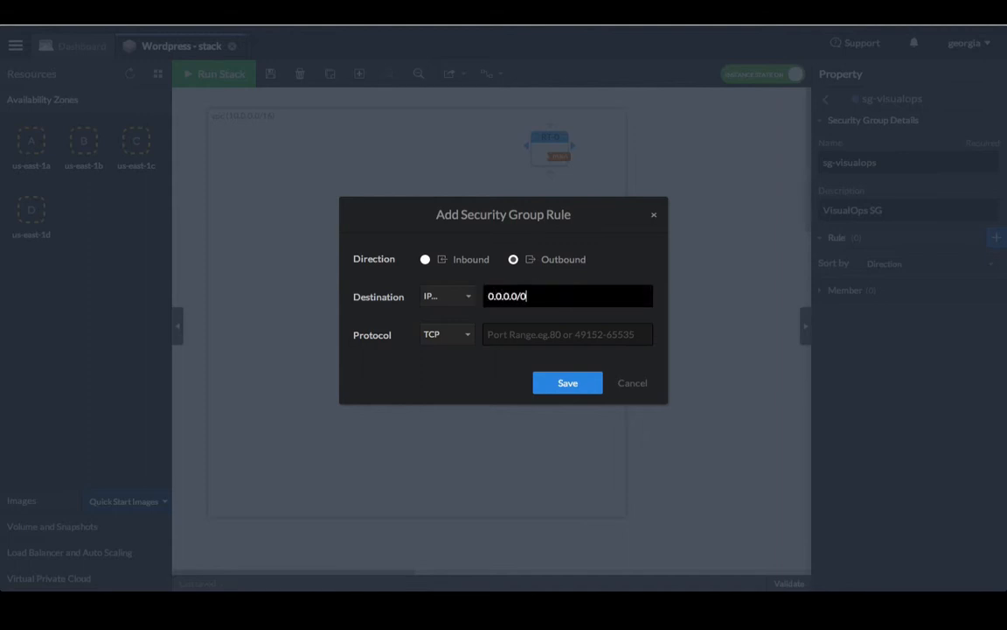
{"action": "left_click", "coordinate": [519, 333]}
{"action": "type", "text": "80"}
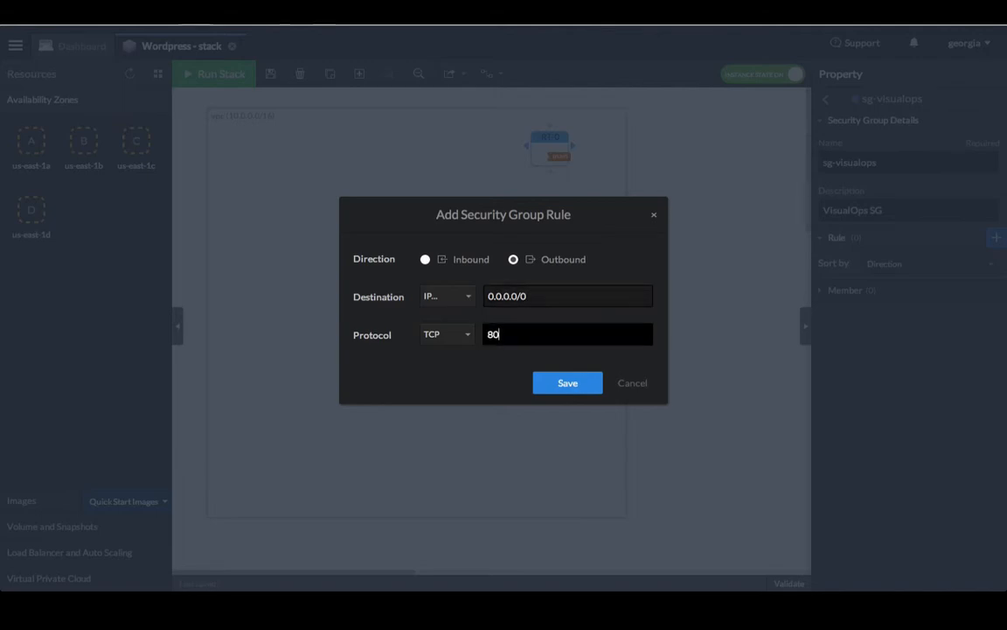
{"action": "left_click", "coordinate": [562, 382]}
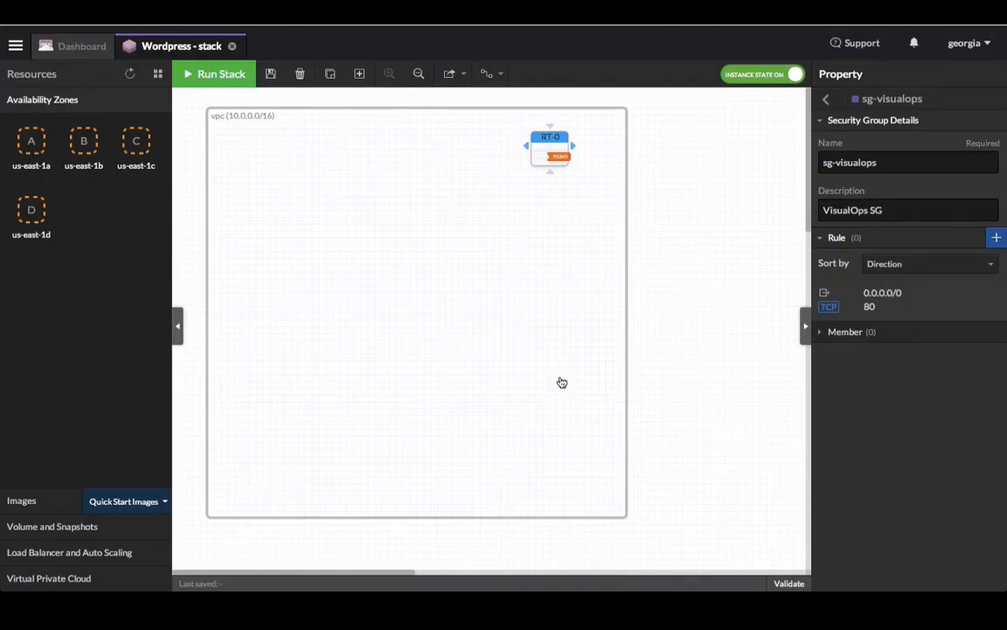
Step: Add an outbound TCP port 443 rule to 0.0.0.0/0 on sg-visualops
{"action": "left_click", "coordinate": [997, 238]}
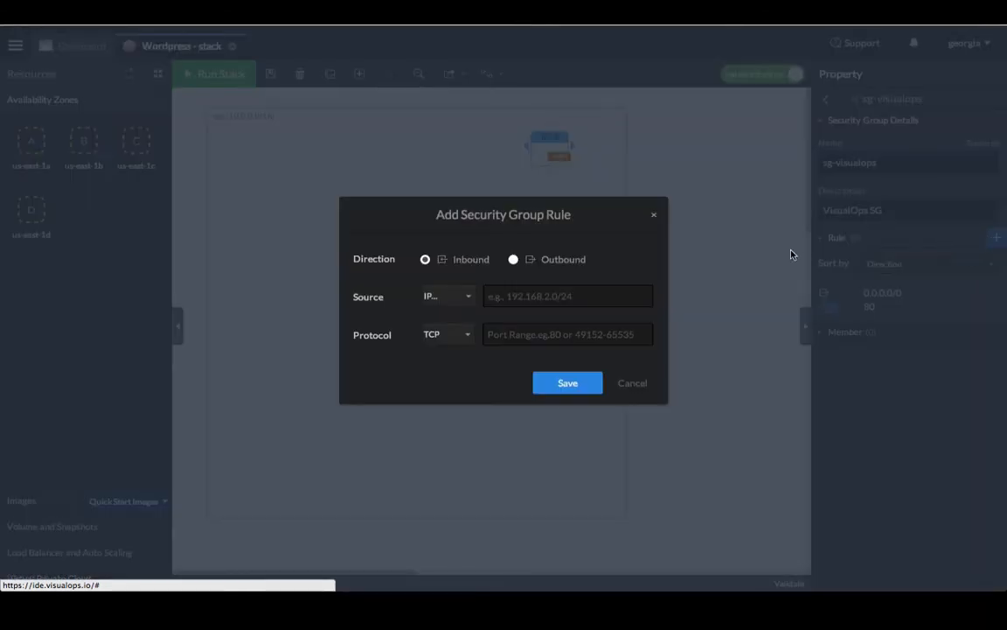
{"action": "left_click", "coordinate": [514, 260]}
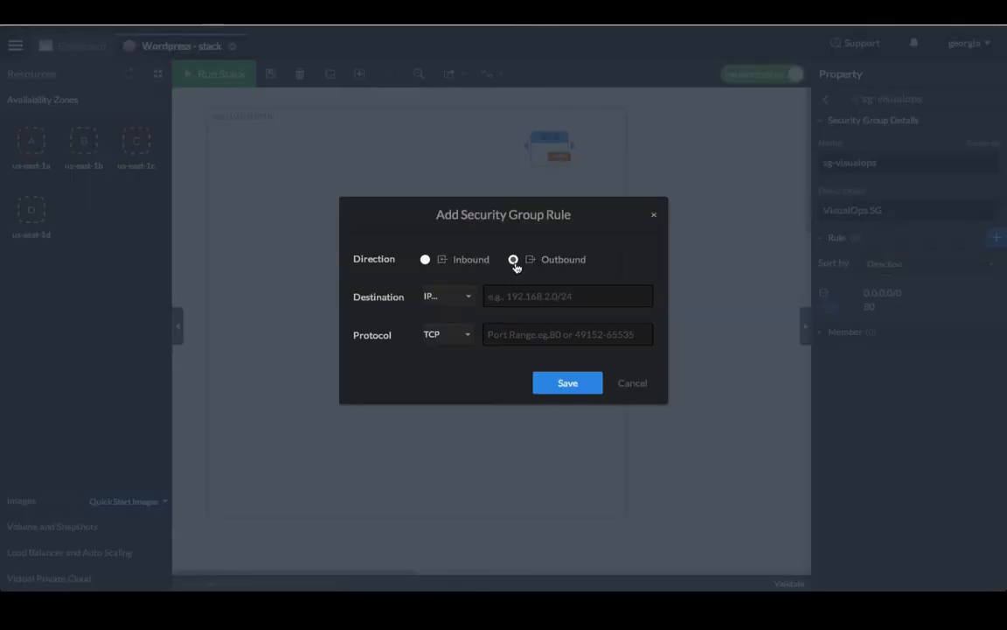
{"action": "left_click", "coordinate": [530, 303]}
{"action": "type", "text": "0.0.0.0/0"}
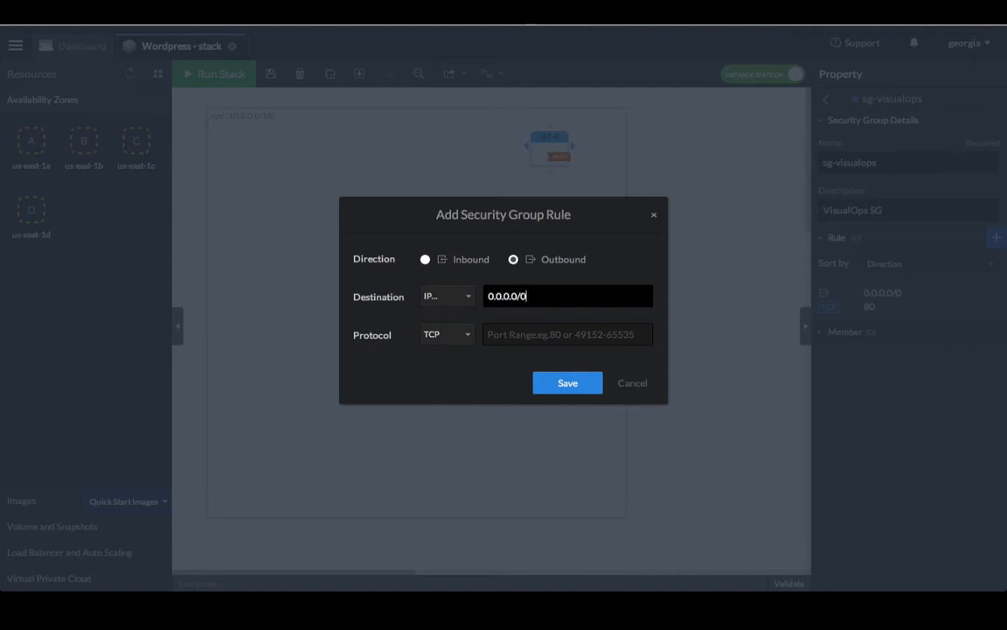
{"action": "left_click", "coordinate": [530, 333]}
{"action": "type", "text": "443"}
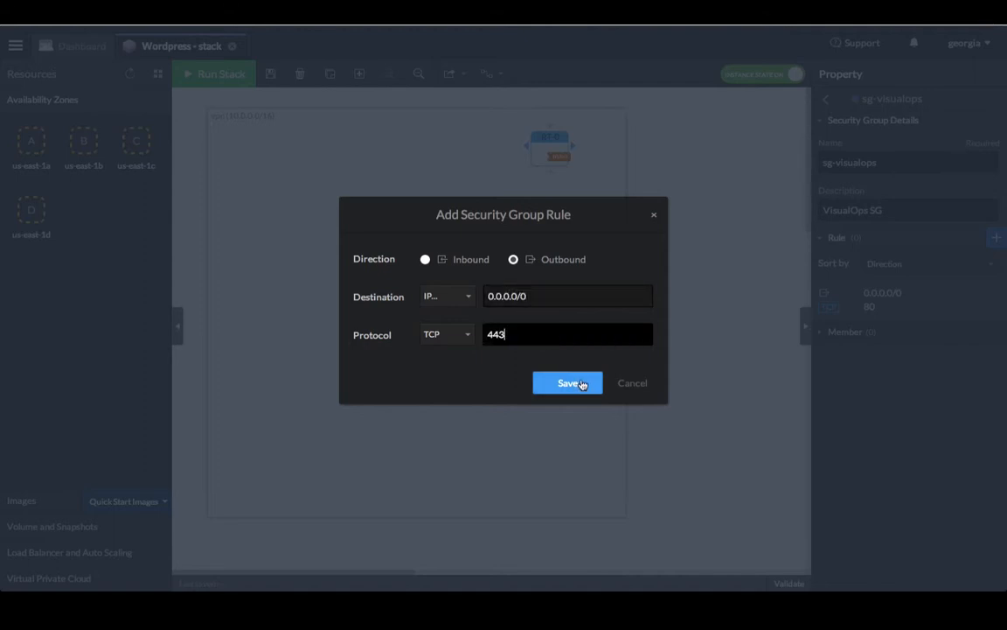
{"action": "left_click", "coordinate": [580, 384]}
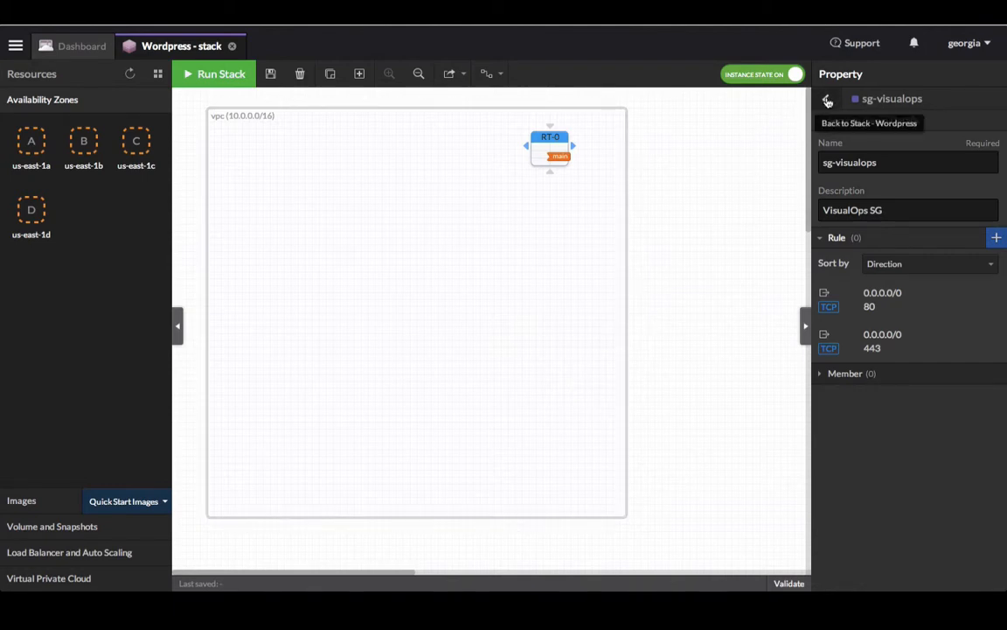
Step: Widen the VPC, move RT-0 right, and place zones us-east-1a and us-east-1b inside
{"action": "left_click", "coordinate": [827, 101]}
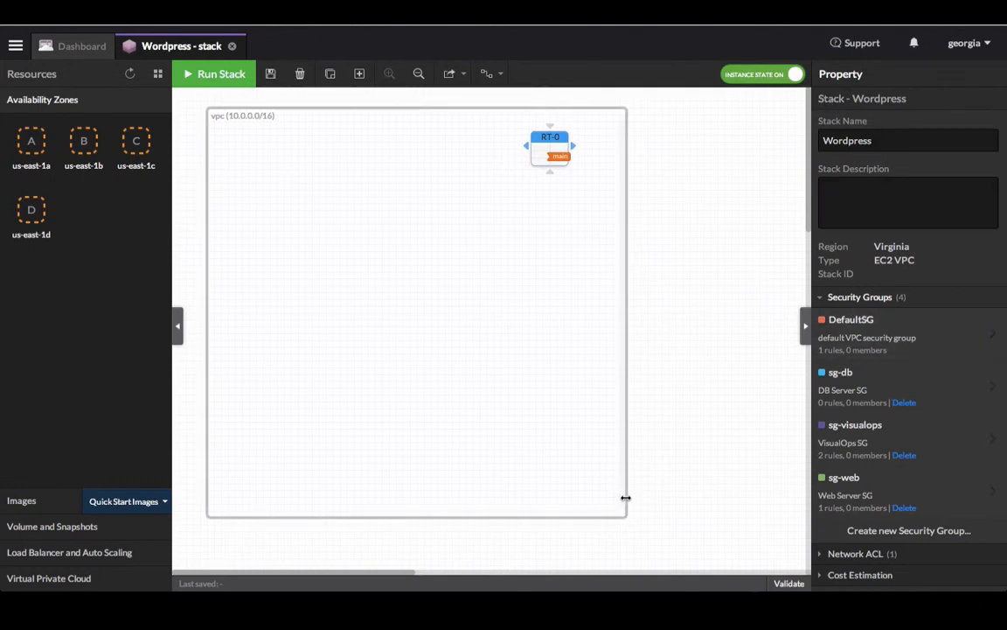
{"action": "left_click_drag", "start_coordinate": [627, 497], "coordinate": [773, 483]}
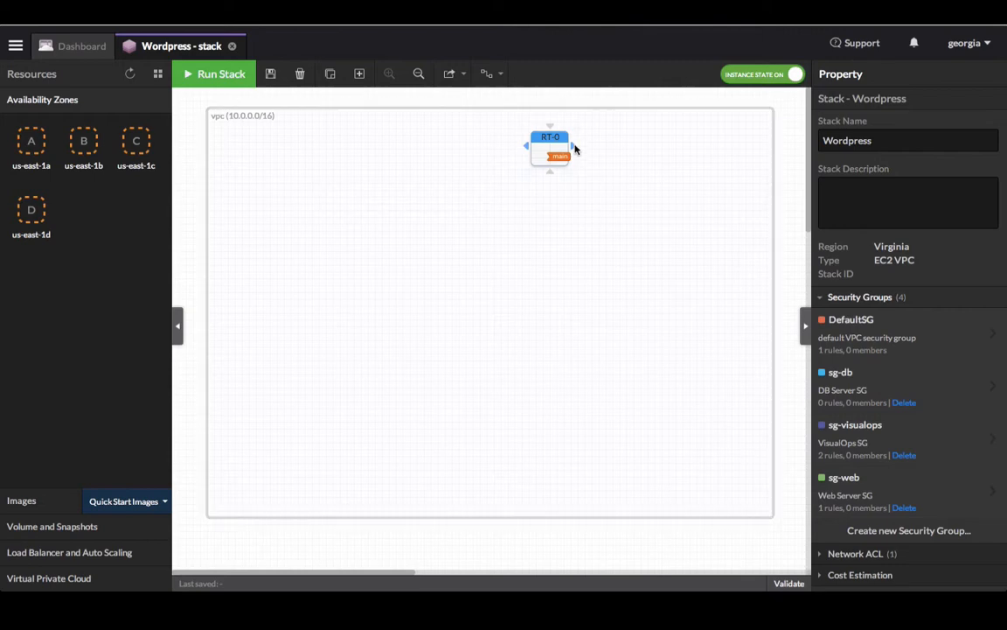
{"action": "left_click_drag", "start_coordinate": [574, 150], "coordinate": [711, 158]}
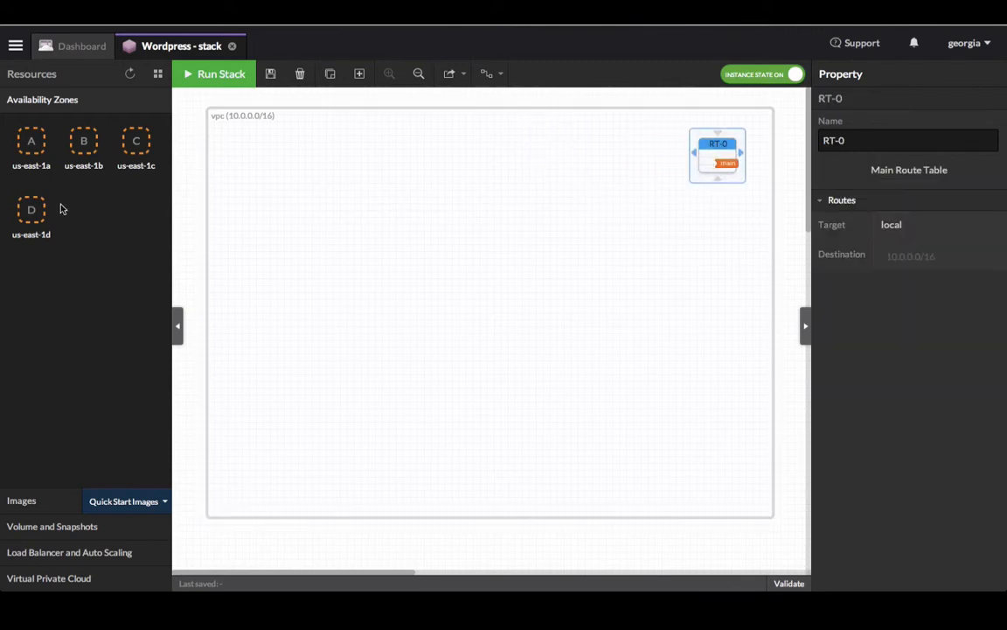
{"action": "left_click_drag", "start_coordinate": [32, 146], "coordinate": [364, 151]}
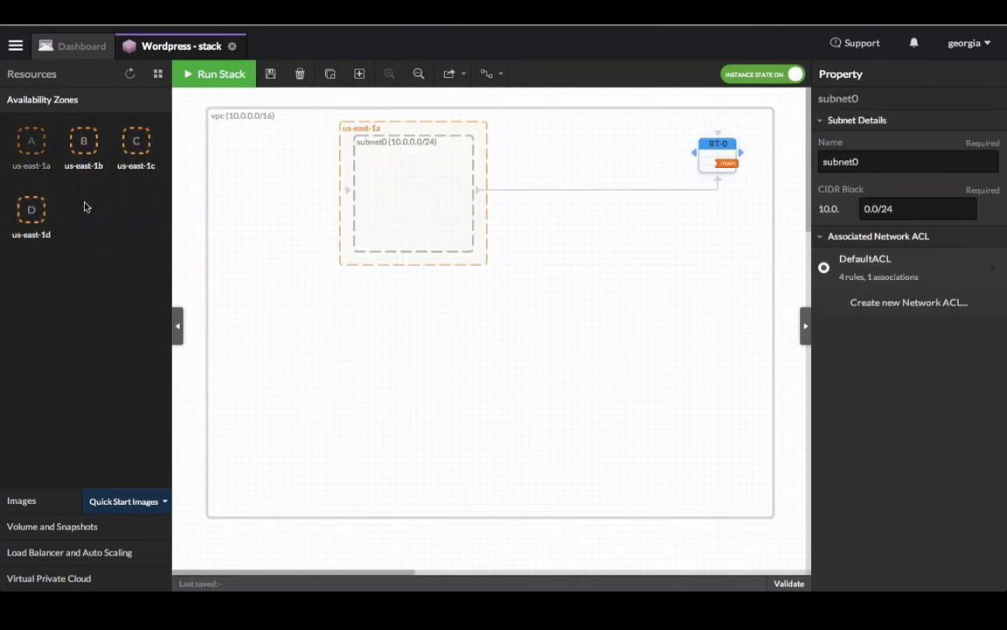
{"action": "left_click_drag", "start_coordinate": [88, 150], "coordinate": [364, 350]}
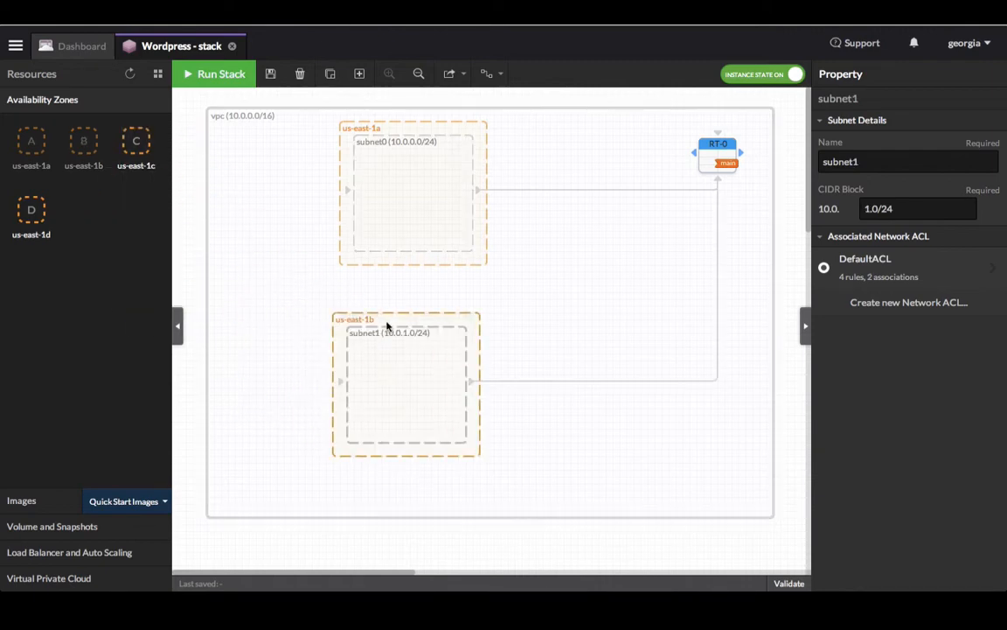
{"action": "left_click_drag", "start_coordinate": [388, 324], "coordinate": [395, 326]}
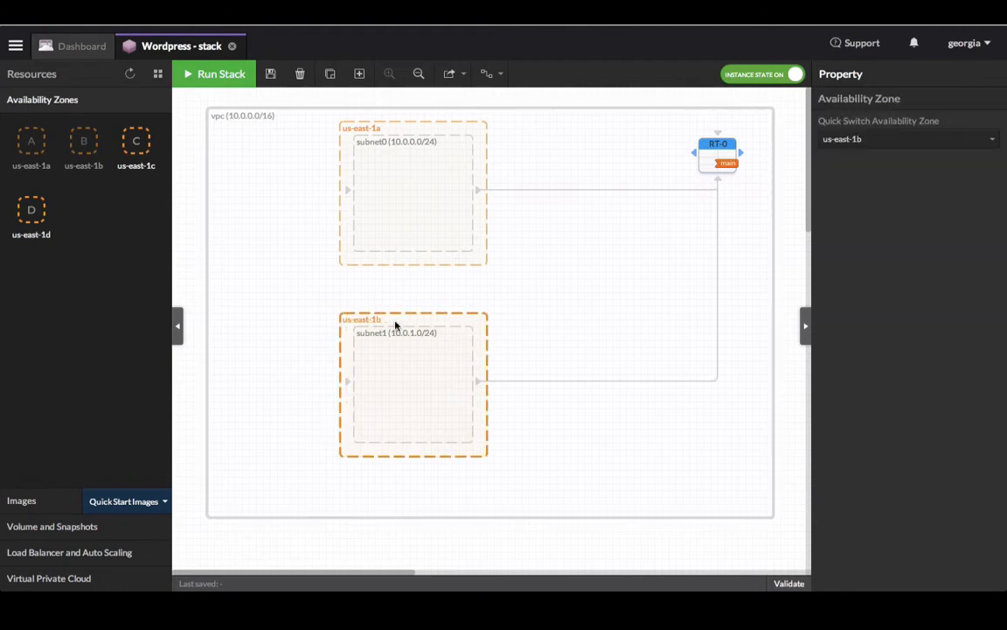
Step: Widen us-east-1a and add subnet2 (10.0.2.0/24) inside it
{"action": "left_click_drag", "start_coordinate": [481, 260], "coordinate": [675, 276]}
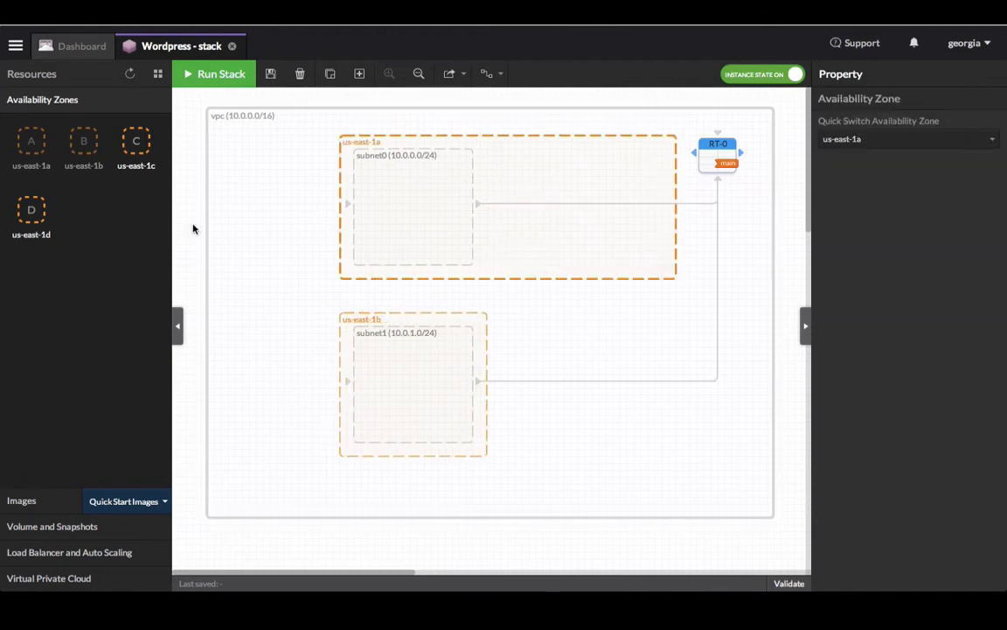
{"action": "left_click", "coordinate": [98, 579]}
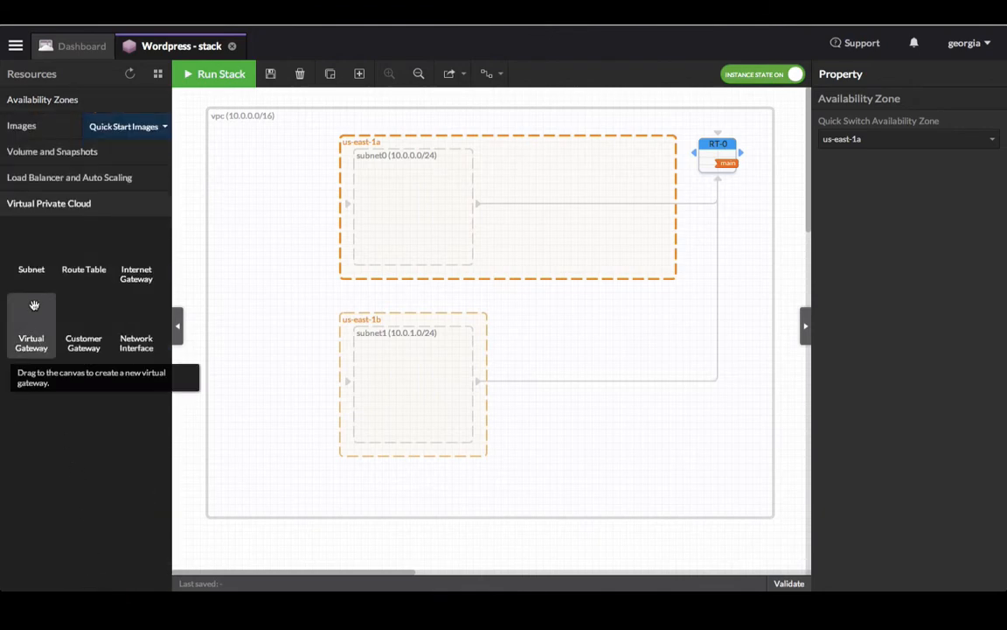
{"action": "left_click_drag", "start_coordinate": [34, 271], "coordinate": [600, 185]}
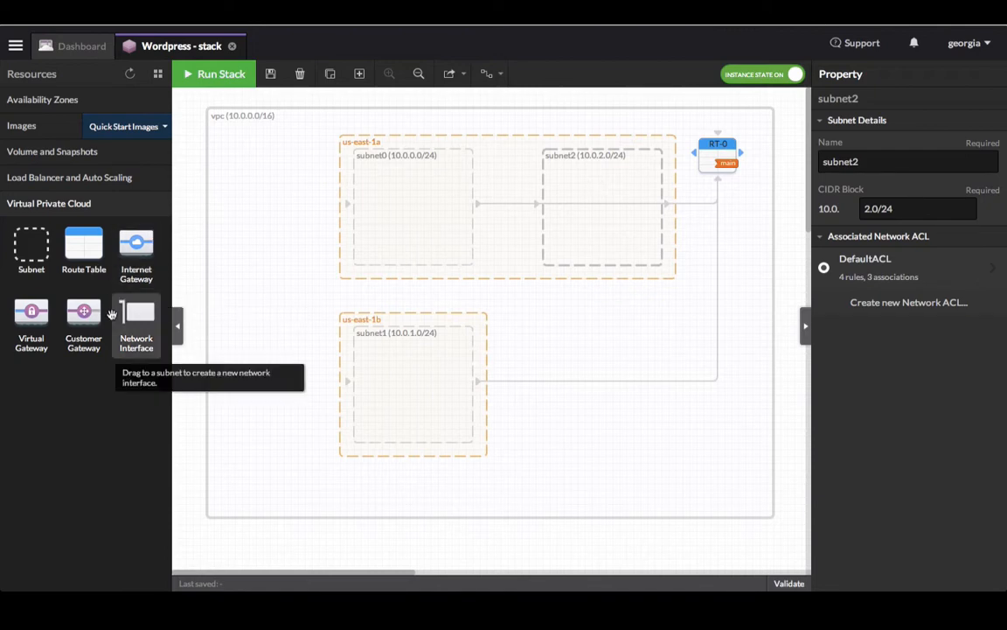
Step: Add an Internet-gateway near the top of the VPC and shift us-east-1b lower
{"action": "left_click_drag", "start_coordinate": [138, 271], "coordinate": [210, 247]}
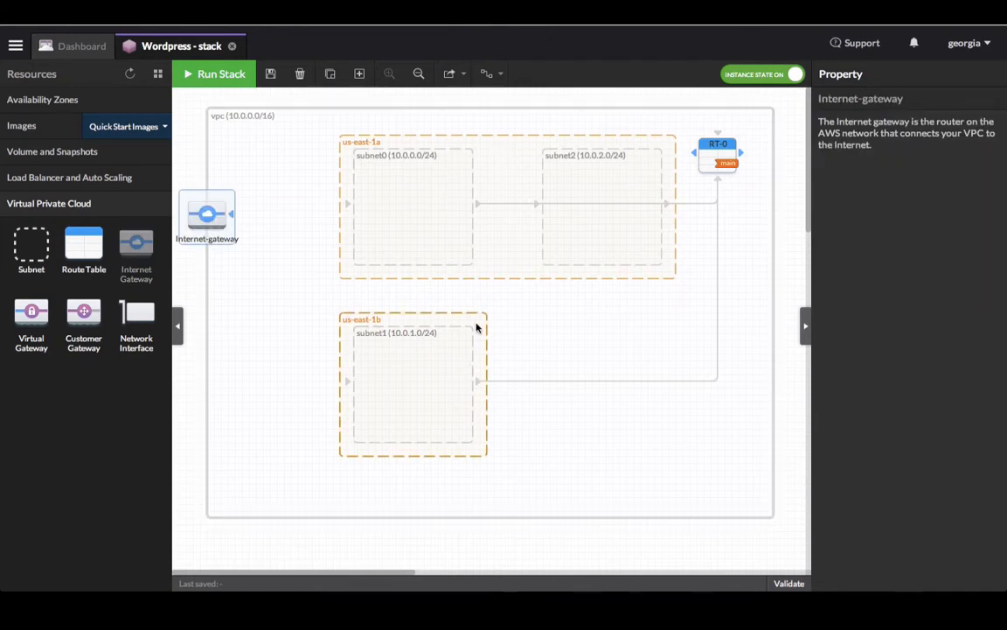
{"action": "left_click_drag", "start_coordinate": [477, 326], "coordinate": [477, 350]}
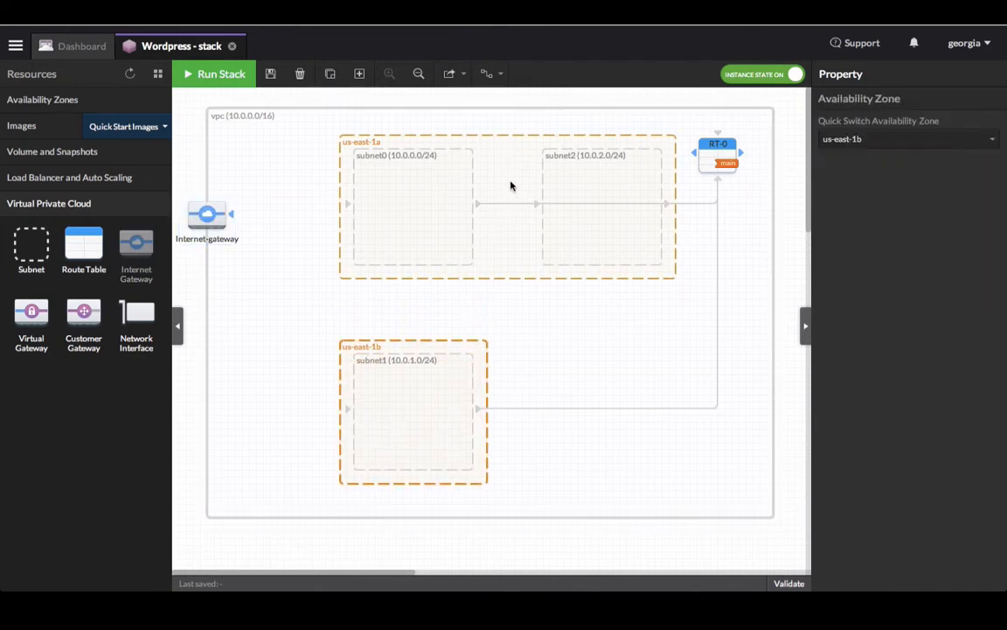
{"action": "left_click_drag", "start_coordinate": [512, 186], "coordinate": [505, 209]}
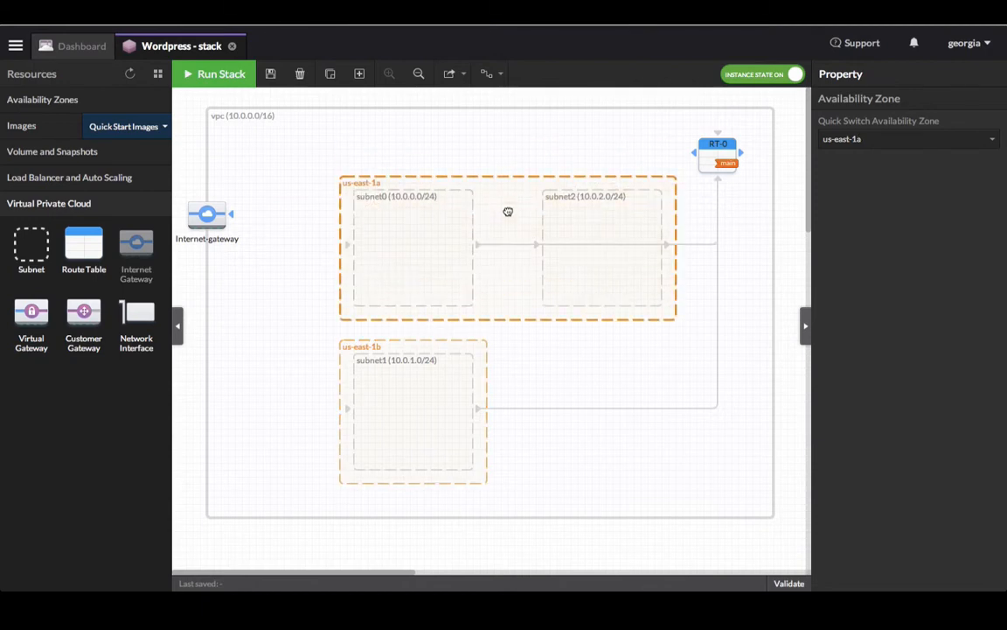
{"action": "left_click_drag", "start_coordinate": [196, 210], "coordinate": [246, 177]}
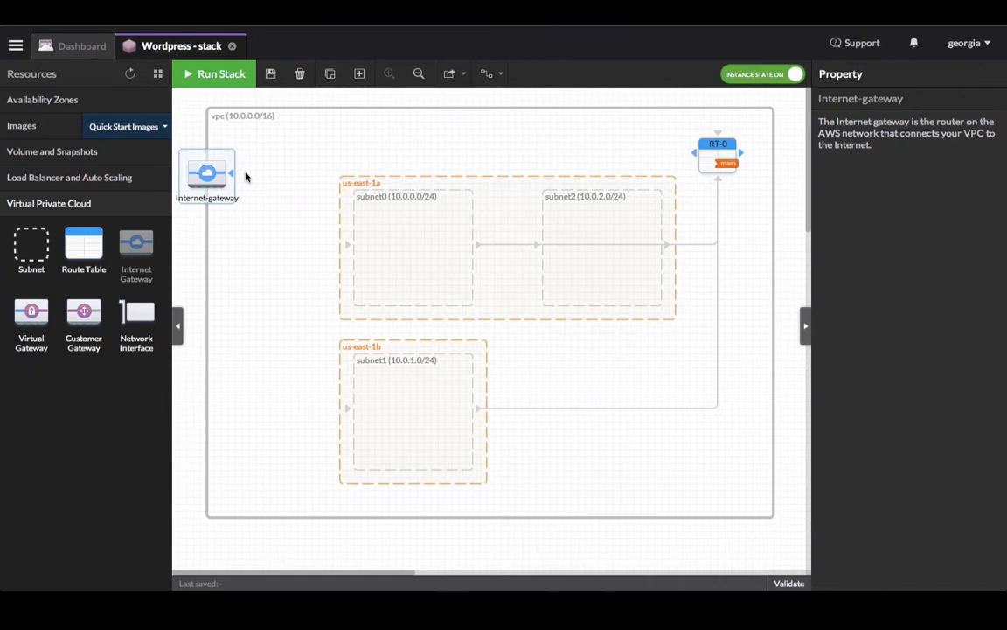
{"action": "left_click_drag", "start_coordinate": [484, 356], "coordinate": [564, 262]}
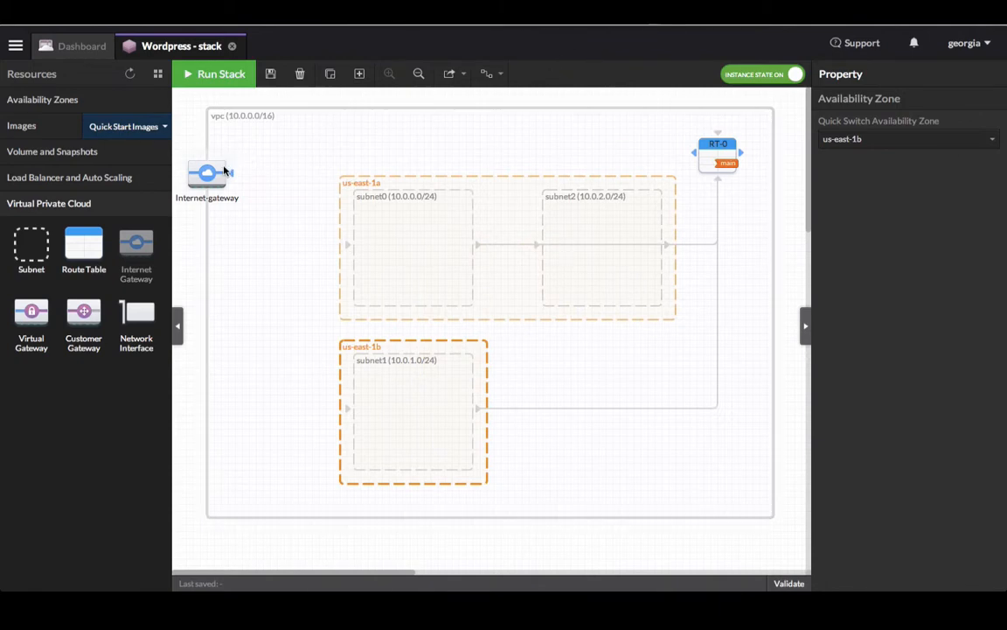
Step: Link the Internet-gateway to RT-0, creating a 0.0.0.0/0 route through it
{"action": "left_click_drag", "start_coordinate": [224, 171], "coordinate": [698, 154]}
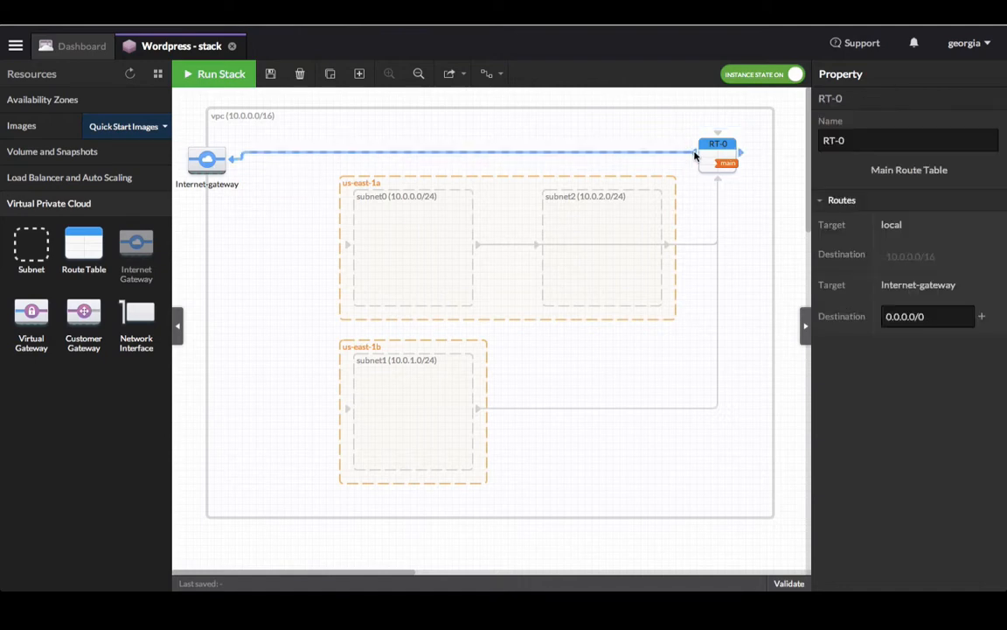
{"action": "left_click_drag", "start_coordinate": [223, 157], "coordinate": [216, 152]}
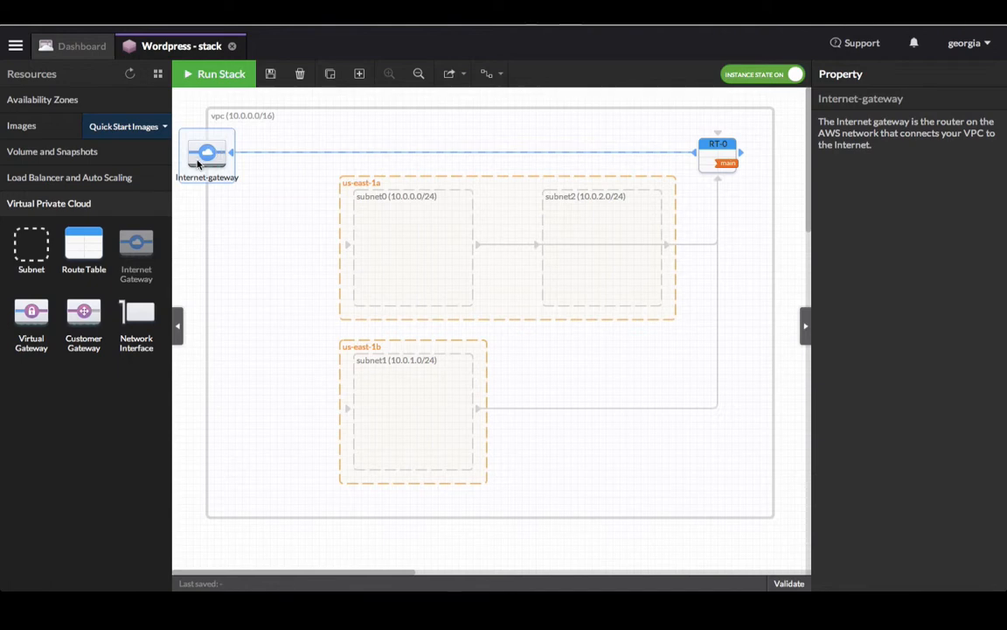
{"action": "left_click", "coordinate": [111, 178]}
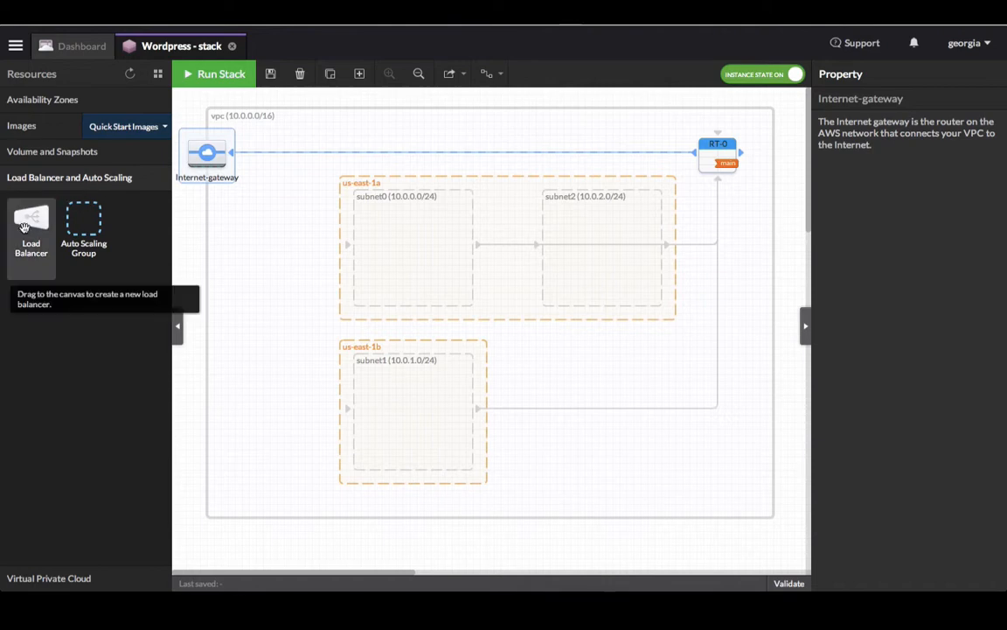
Step: Add load-balancer-0 to the VPC and auto scaling group asg0 inside subnet0
{"action": "left_click_drag", "start_coordinate": [24, 228], "coordinate": [260, 330]}
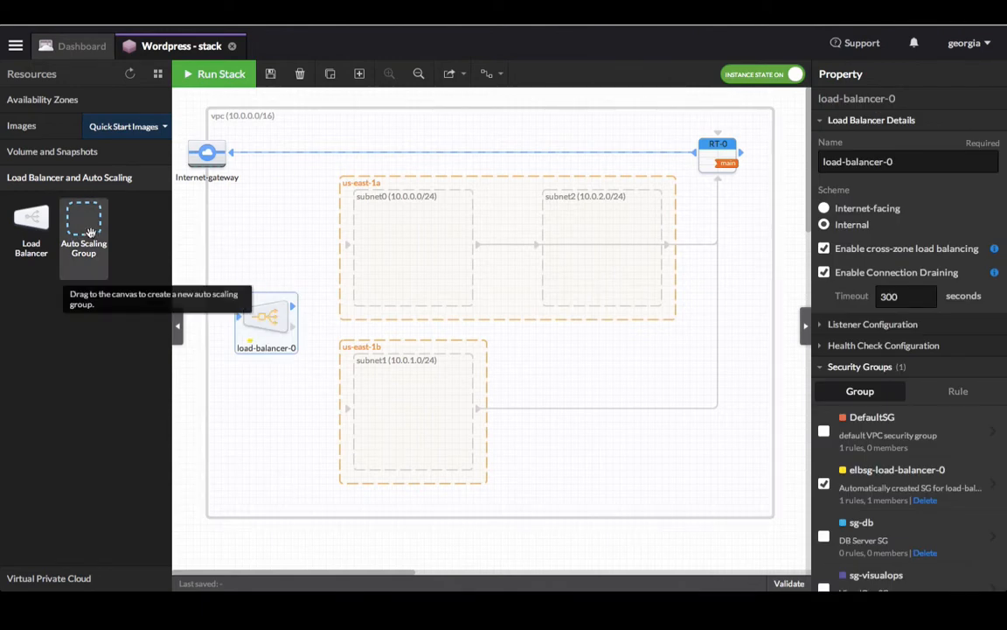
{"action": "left_click_drag", "start_coordinate": [90, 233], "coordinate": [390, 237]}
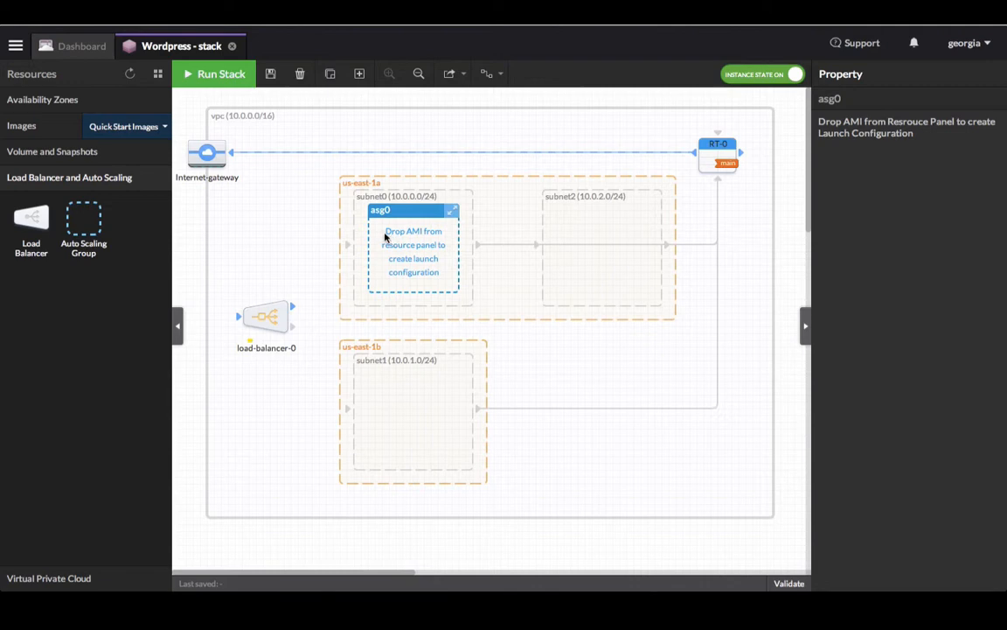
{"action": "left_click", "coordinate": [60, 132]}
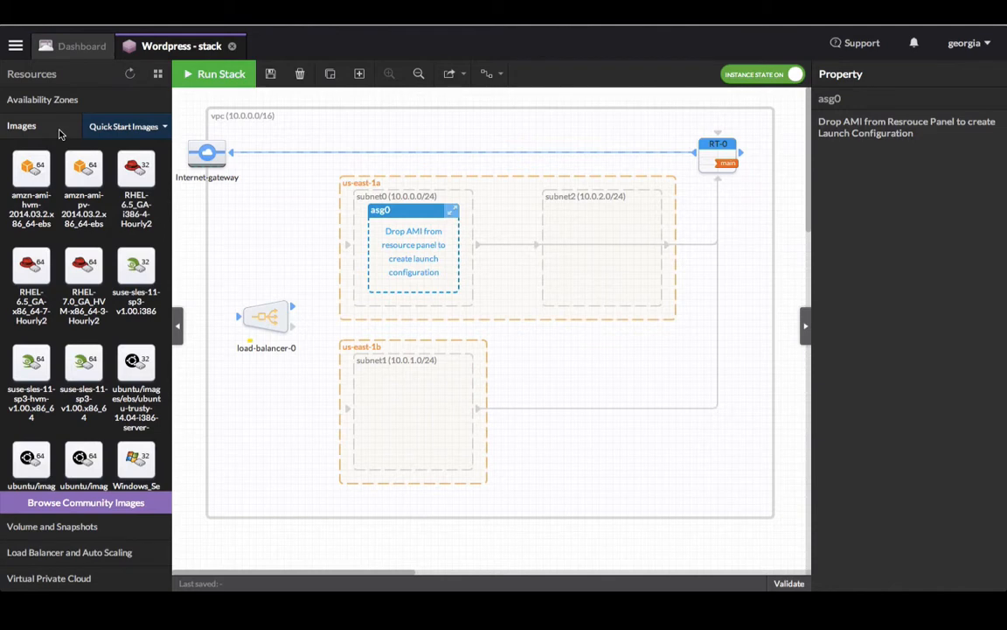
Step: Give asg0 launch-config-0 from the amzn-ami-pv-2014.03.2.x86_64-ebs image
{"action": "mouse_move", "coordinate": [85, 170]}
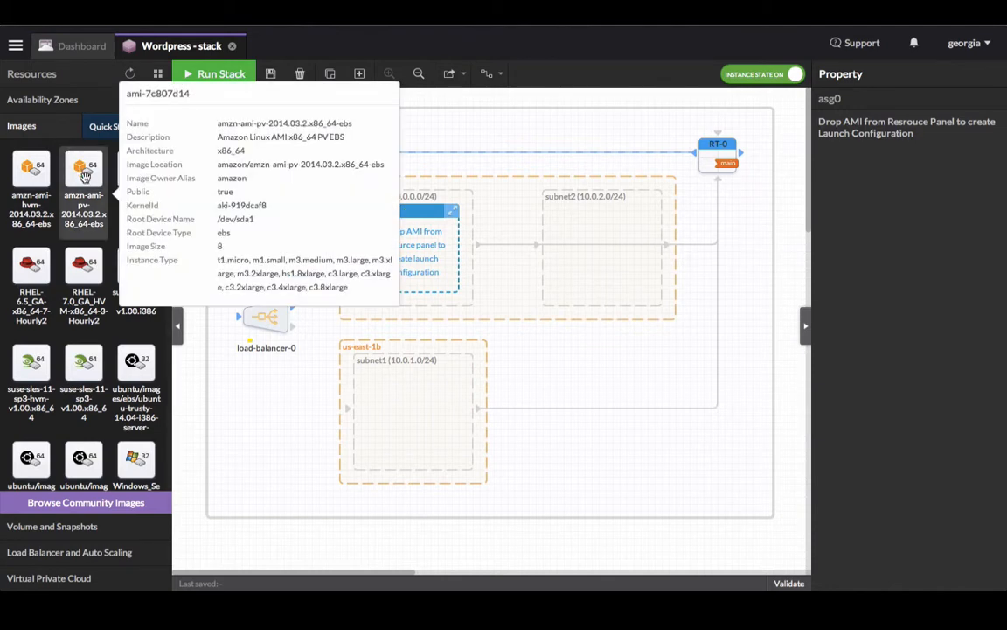
{"action": "left_click_drag", "start_coordinate": [85, 170], "coordinate": [419, 260]}
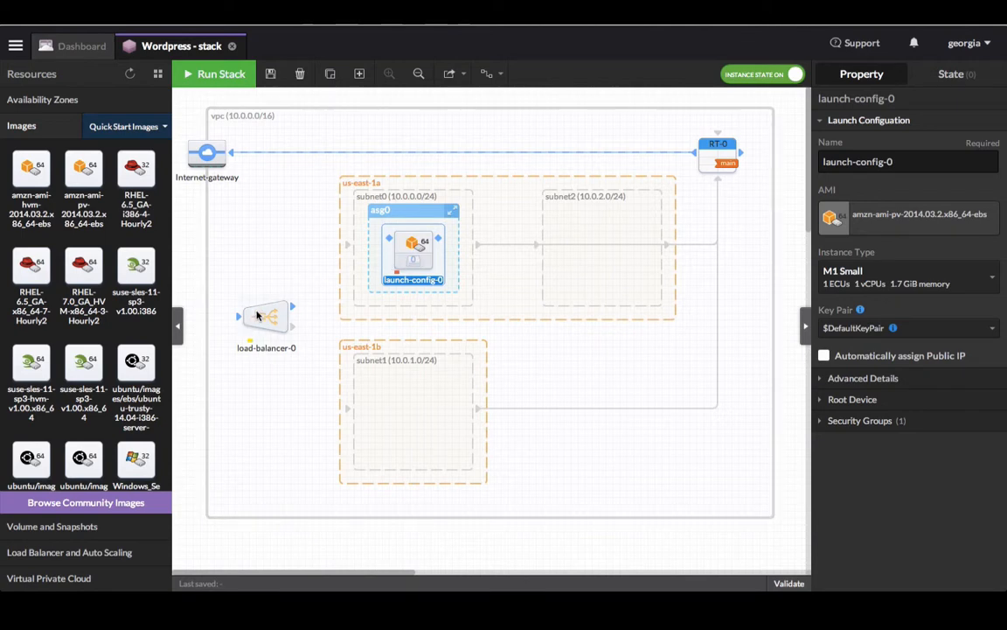
{"action": "left_click", "coordinate": [401, 213]}
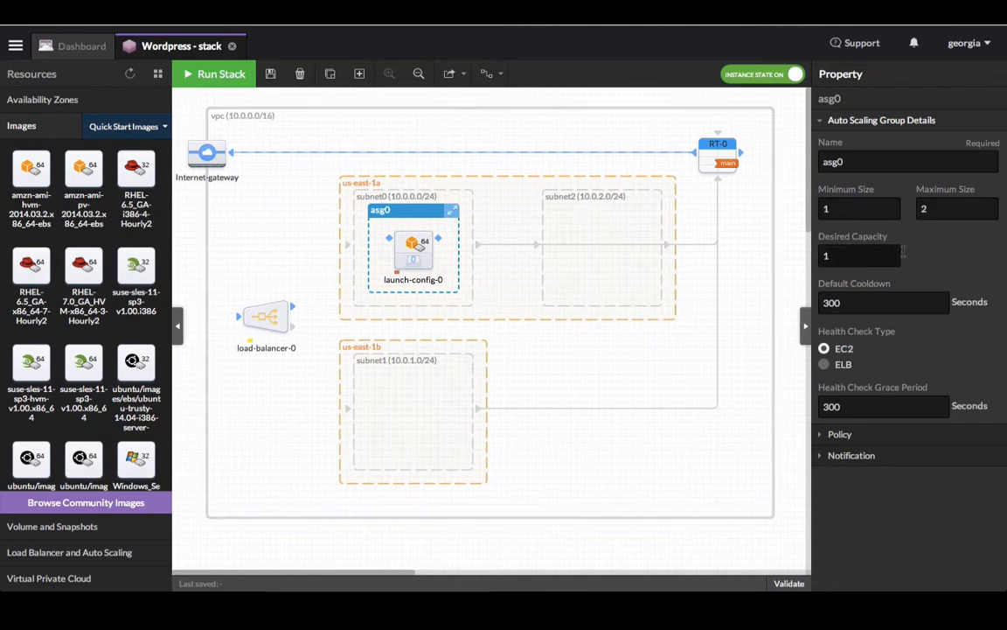
Step: Set asg0 to minimum size 2, maximum size 8 and desired capacity 4
{"action": "double_click", "coordinate": [876, 204]}
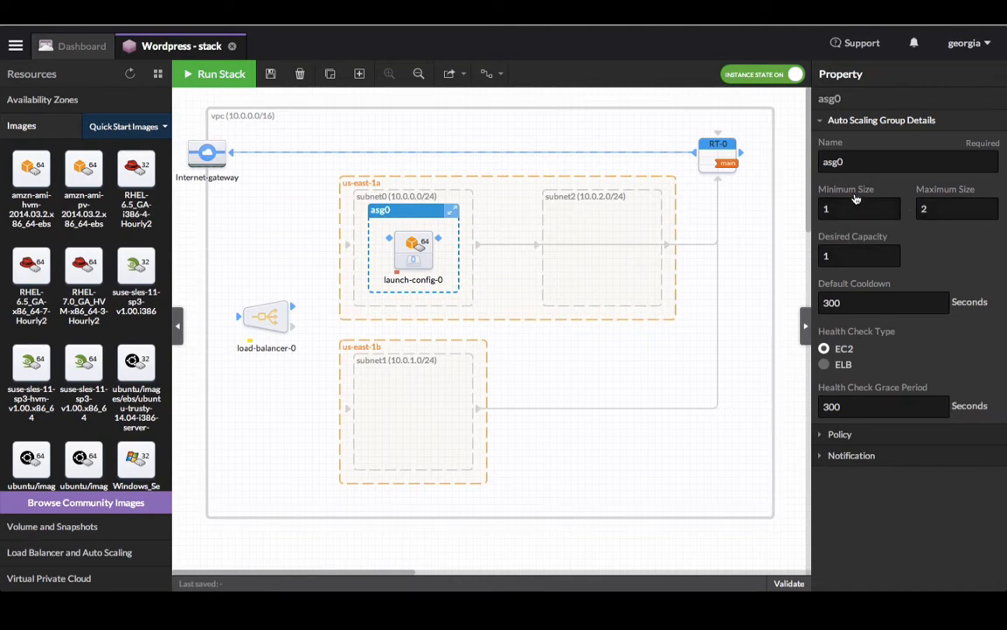
{"action": "type", "text": "2"}
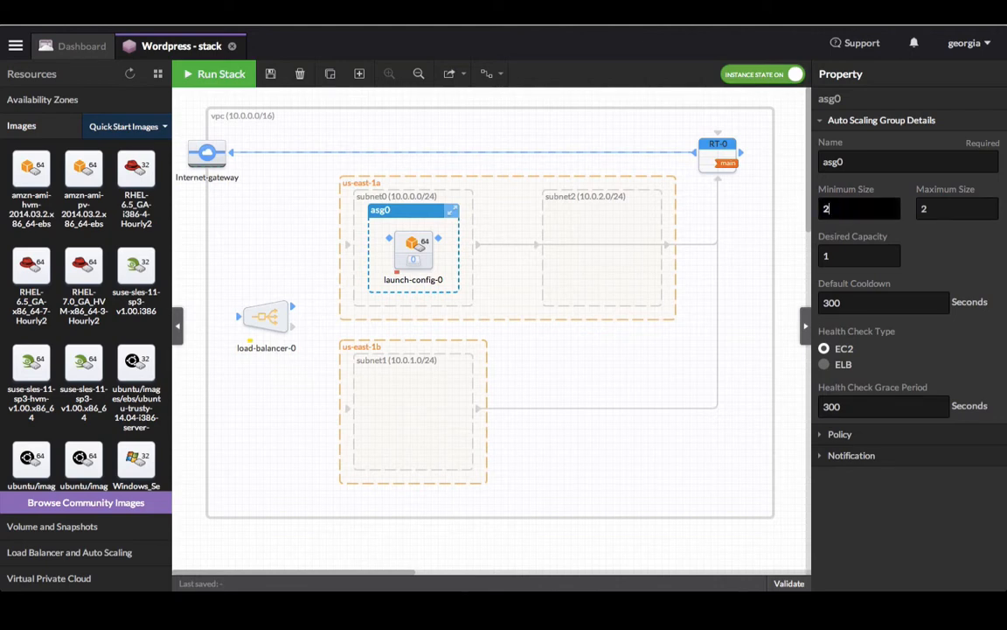
{"action": "double_click", "coordinate": [912, 209]}
{"action": "type", "text": "8"}
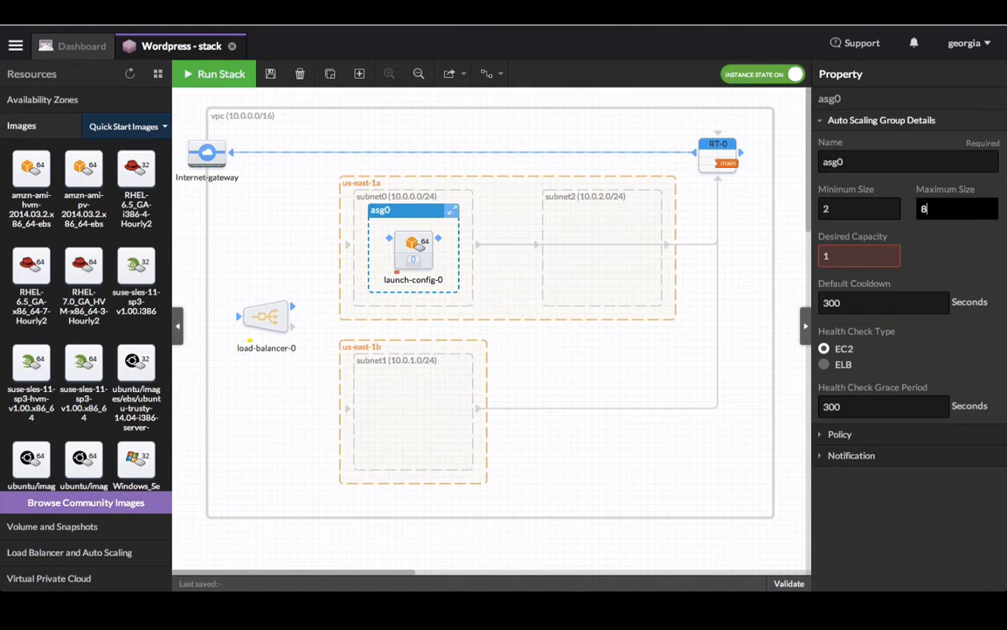
{"action": "double_click", "coordinate": [847, 254]}
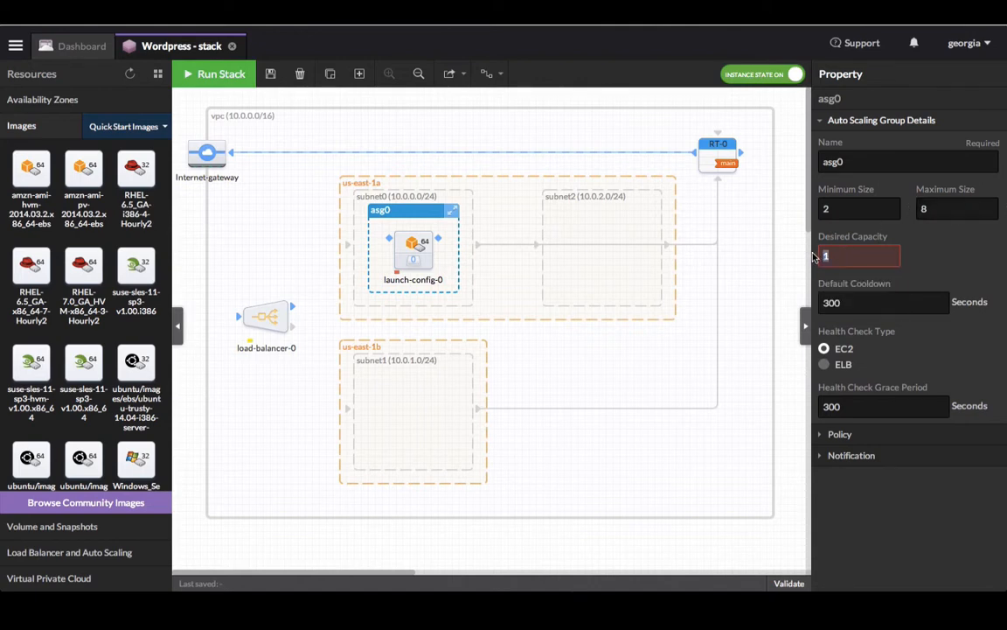
{"action": "type", "text": "4"}
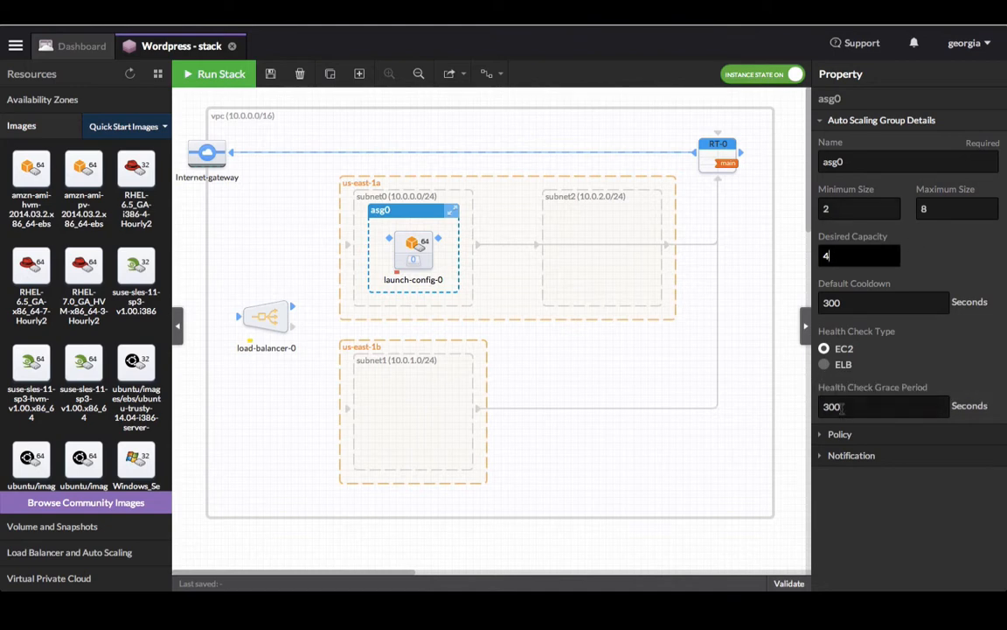
{"action": "left_click", "coordinate": [838, 435]}
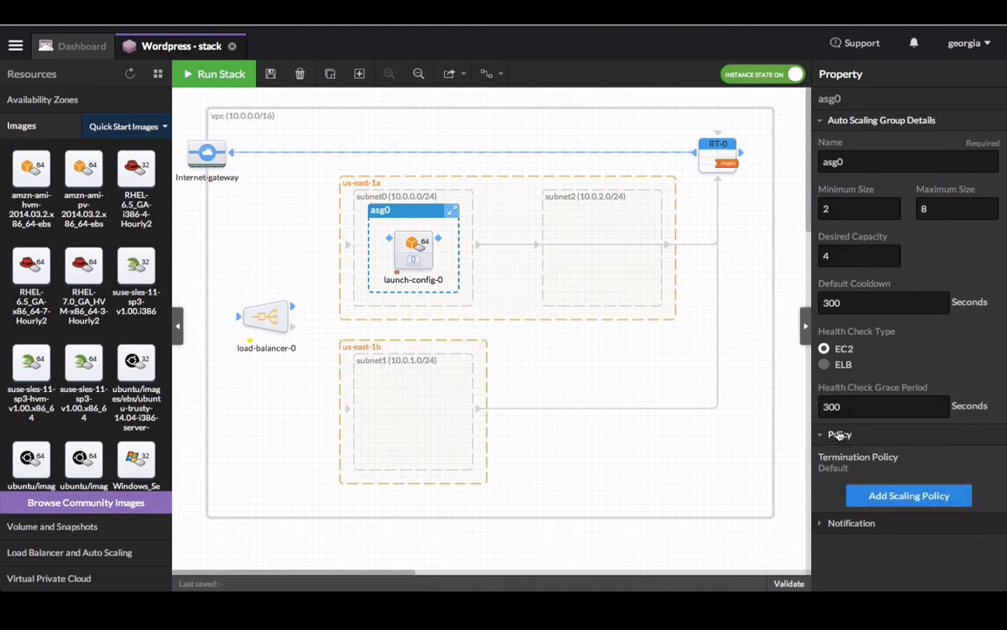
Step: Add an asg0 scaling policy that adds 2 instances when CPU Utilization reaches 90% over 1-minute periods
{"action": "left_click", "coordinate": [896, 496]}
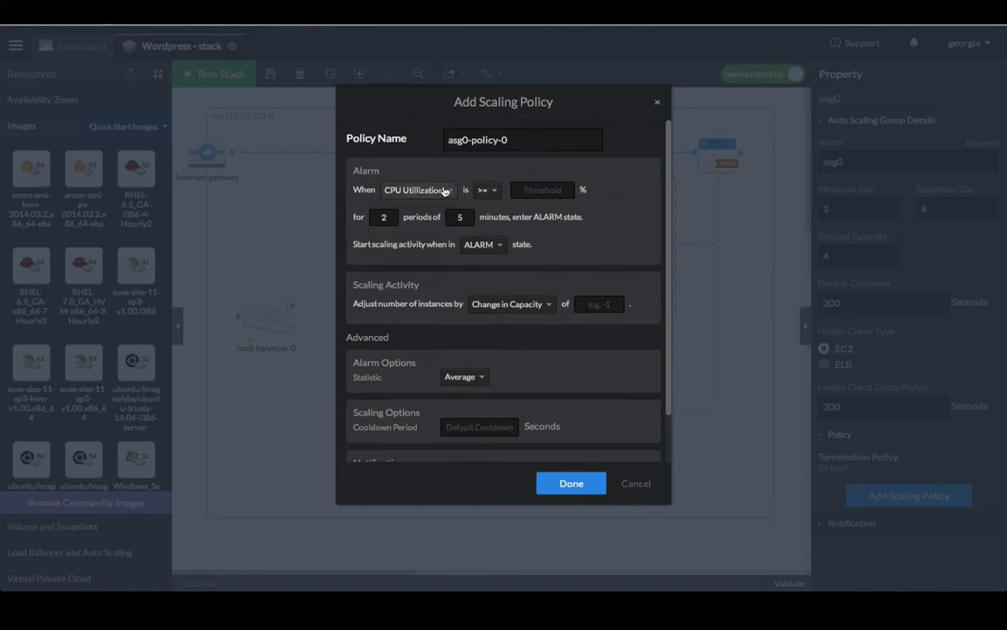
{"action": "left_click", "coordinate": [532, 189]}
{"action": "type", "text": "90"}
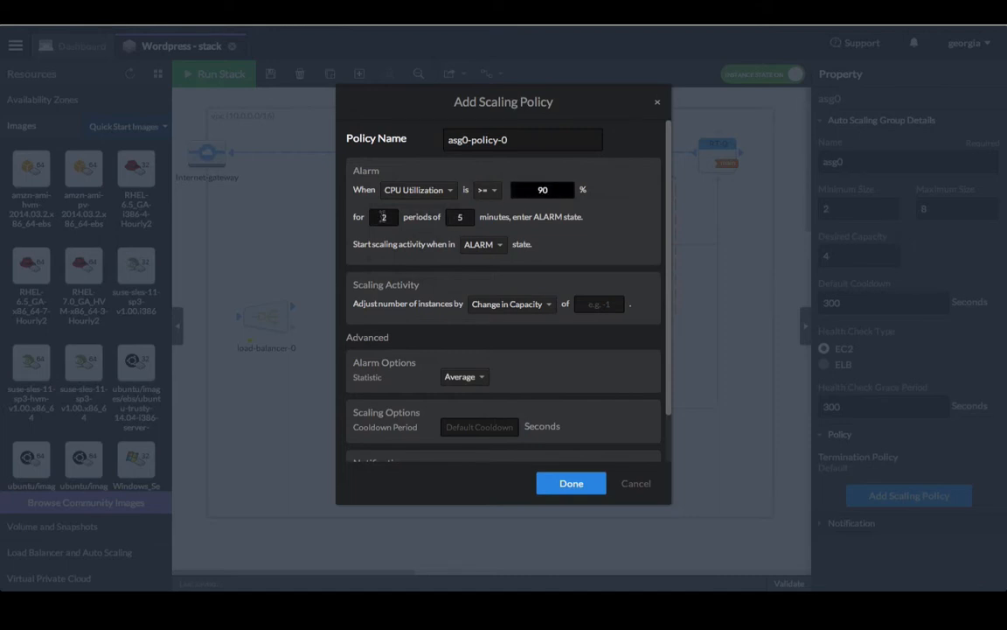
{"action": "double_click", "coordinate": [469, 217]}
{"action": "type", "text": "1"}
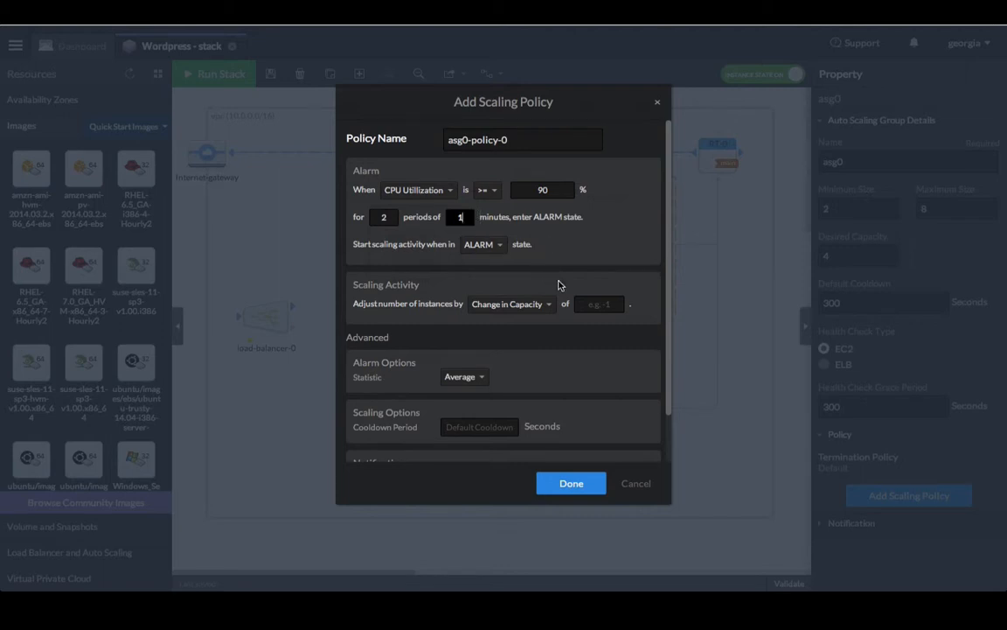
{"action": "left_click", "coordinate": [596, 305]}
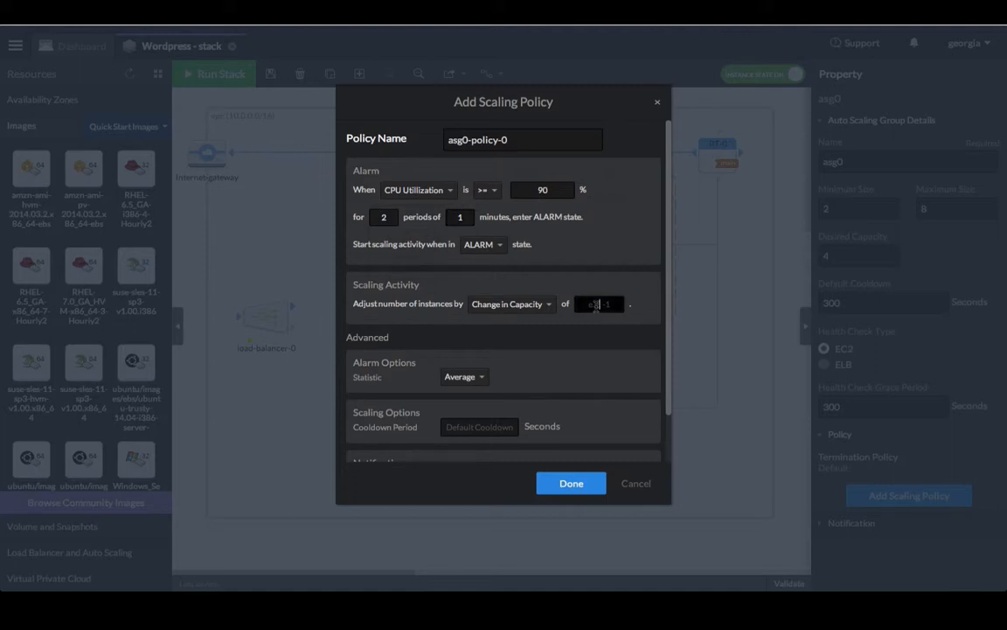
{"action": "type", "text": "2"}
Step: Set the policy cooldown to 120, keep the Average statistic, and save the policy
{"action": "scroll", "coordinate": [566, 365], "scroll_direction": "down", "scroll_amount": 1}
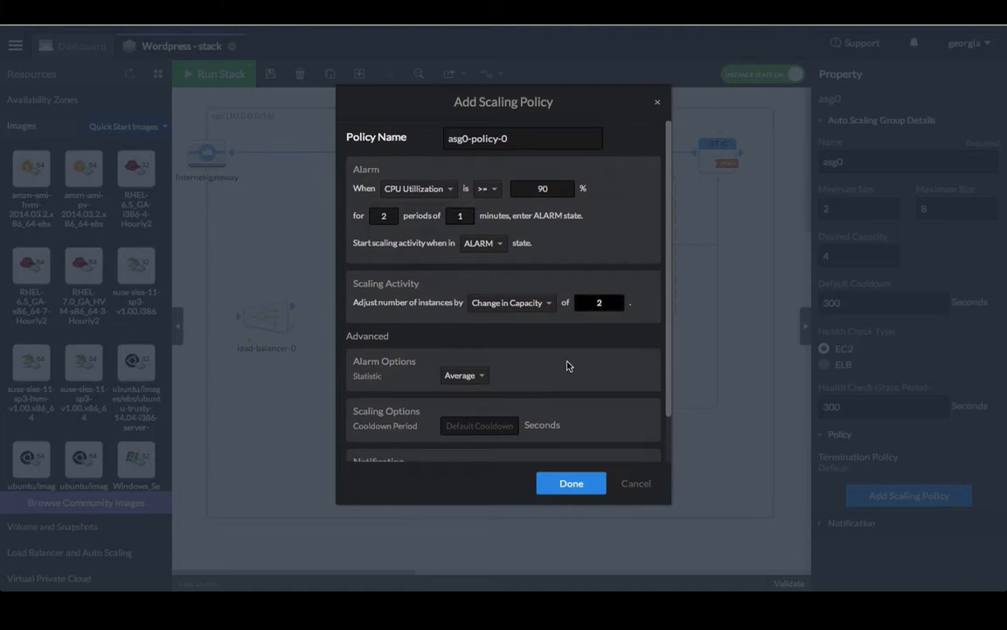
{"action": "scroll", "coordinate": [598, 365], "scroll_direction": "down", "scroll_amount": 2}
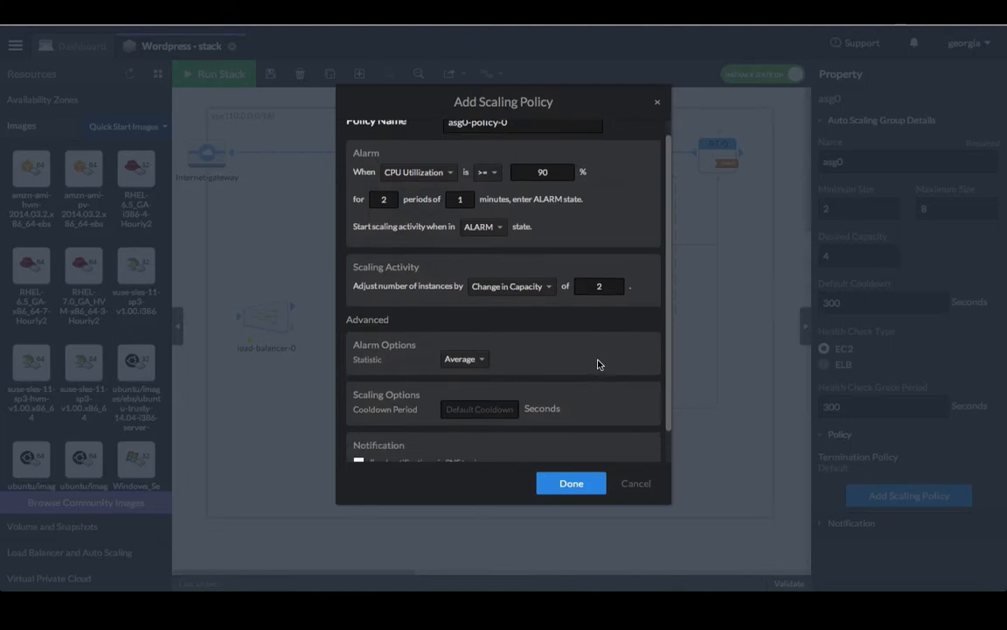
{"action": "left_click", "coordinate": [486, 411]}
{"action": "type", "text": "120"}
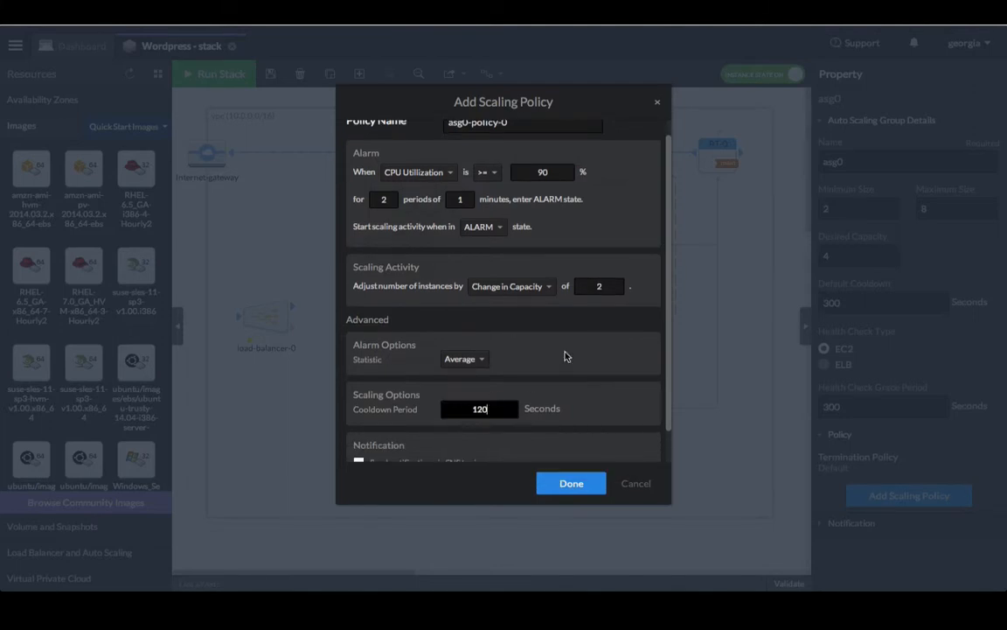
{"action": "scroll", "coordinate": [567, 356], "scroll_direction": "down", "scroll_amount": 2}
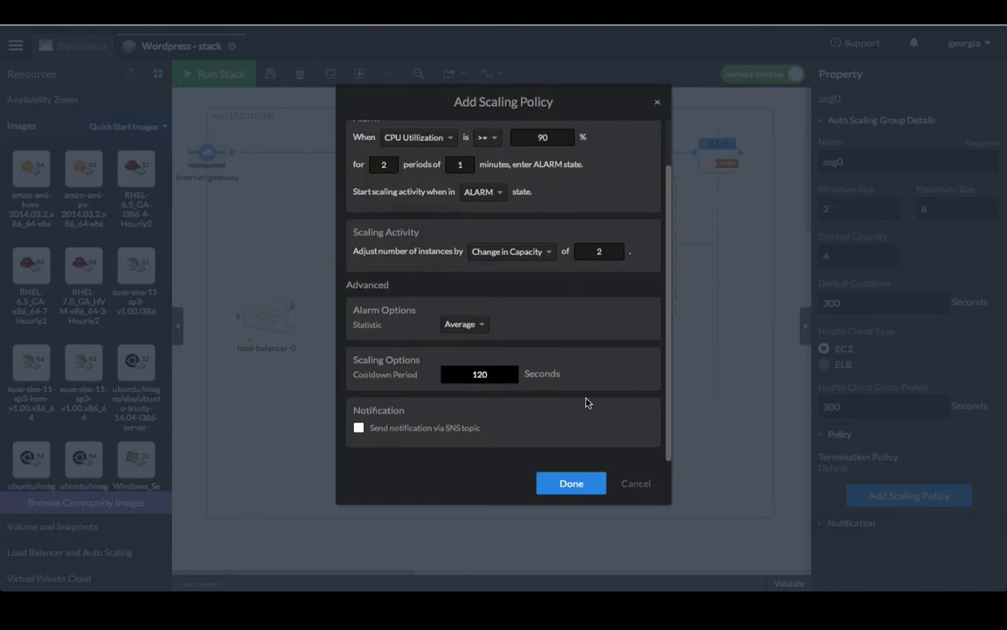
{"action": "left_click", "coordinate": [476, 327]}
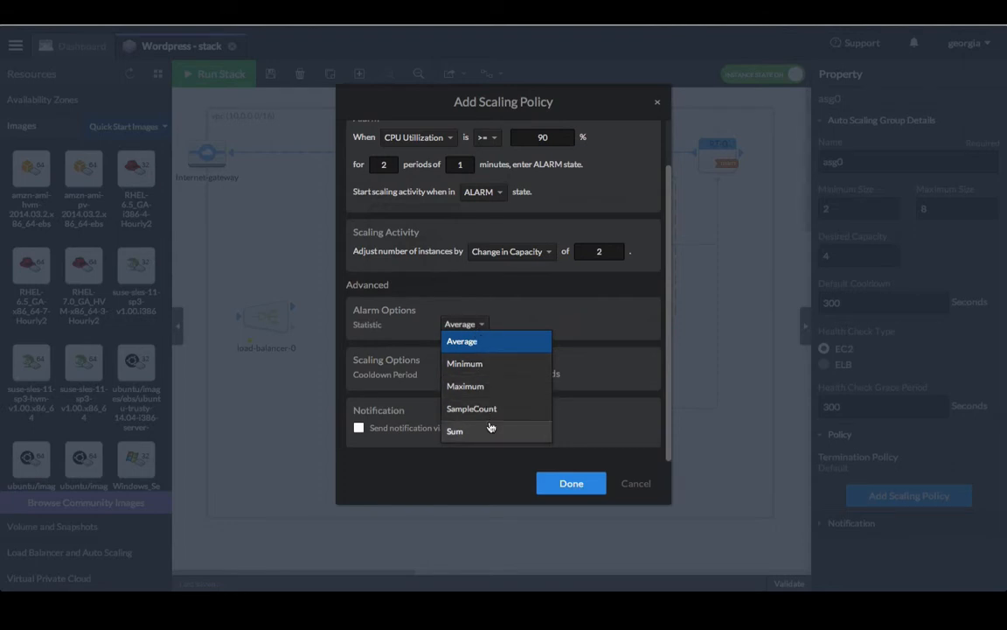
{"action": "left_click", "coordinate": [478, 327]}
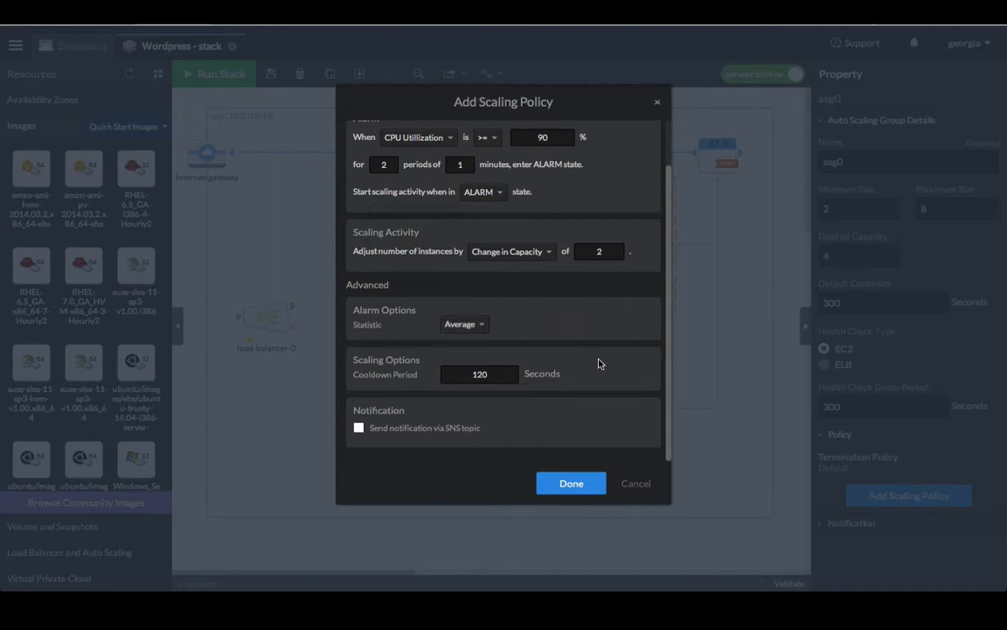
{"action": "left_click", "coordinate": [587, 485]}
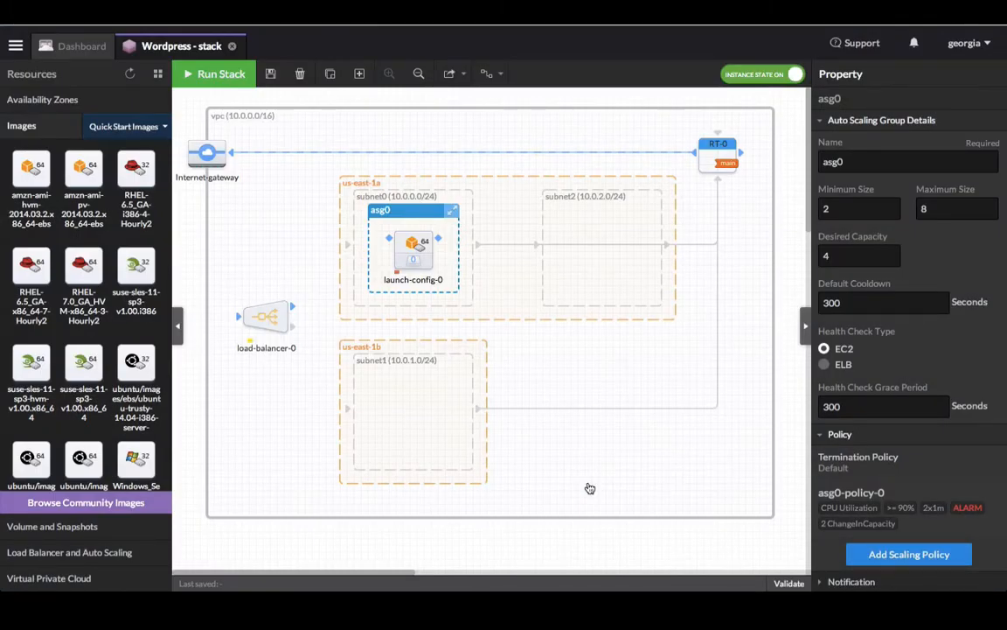
Step: Show launch-config-0's properties: M1 Small on the Amazon Linux PV image
{"action": "scroll", "coordinate": [901, 439], "scroll_direction": "down", "scroll_amount": 1}
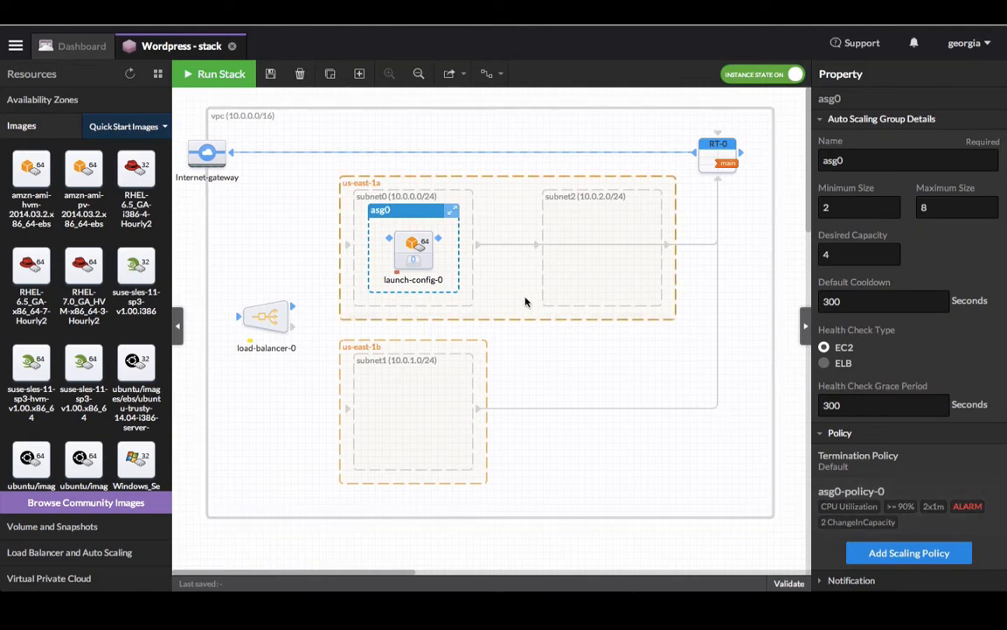
{"action": "left_click", "coordinate": [403, 247]}
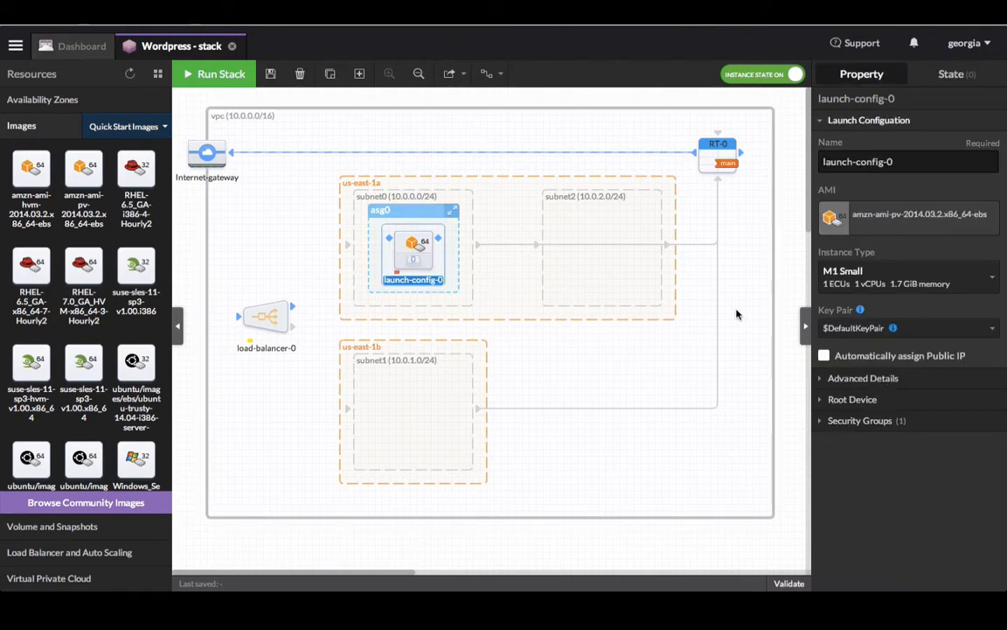
Step: Rename launch-config-0 to 'web' and set its instance type to M3 Medium
{"action": "left_click_drag", "start_coordinate": [894, 161], "coordinate": [780, 140]}
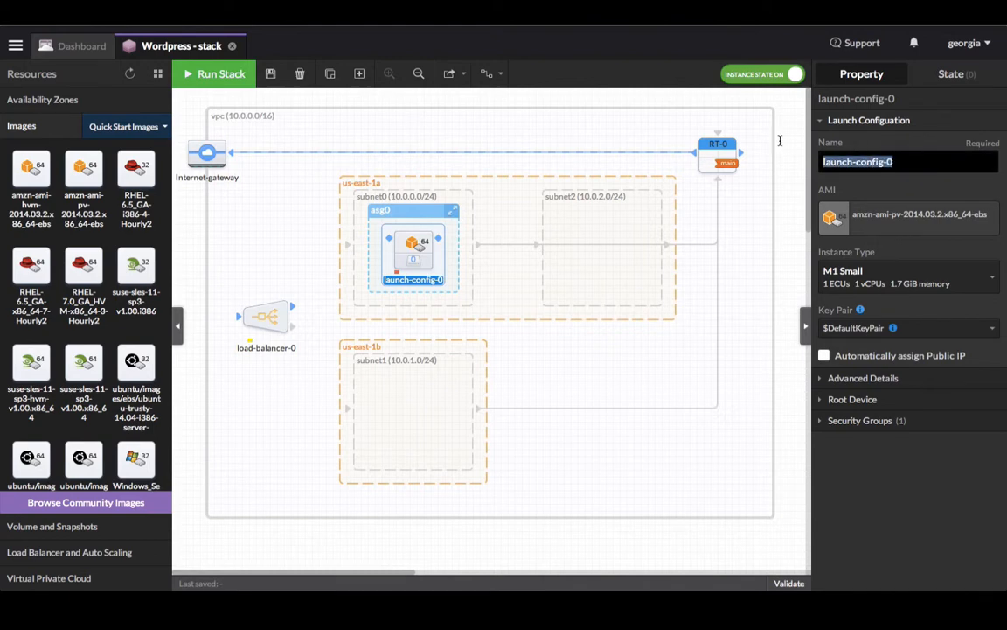
{"action": "type", "text": "Web"}
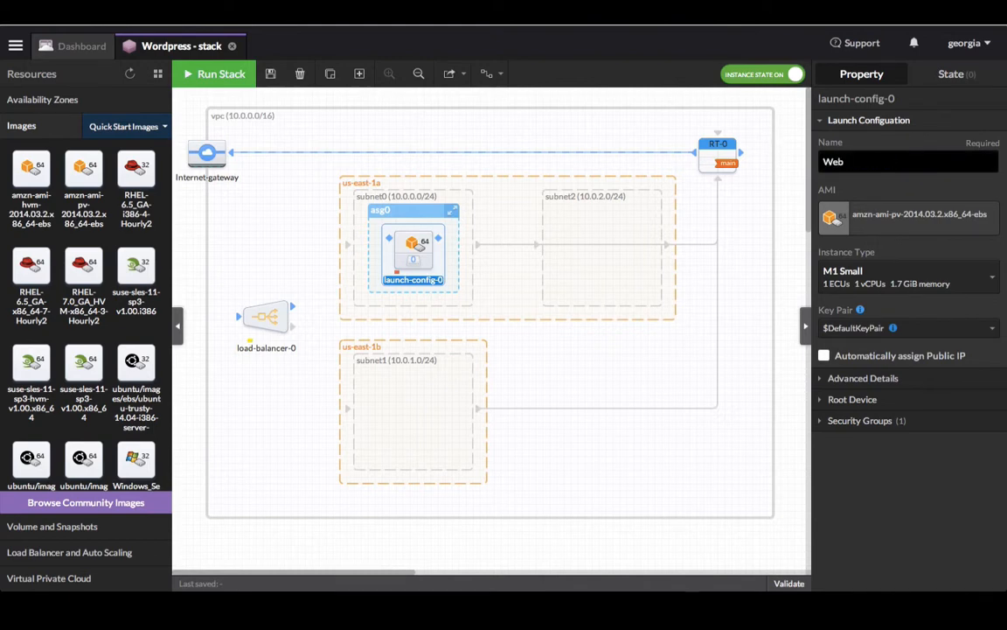
{"action": "left_click", "coordinate": [827, 162]}
{"action": "key", "text": "BackSpace"}
{"action": "type", "text": "w"}
{"action": "left_click", "coordinate": [892, 280]}
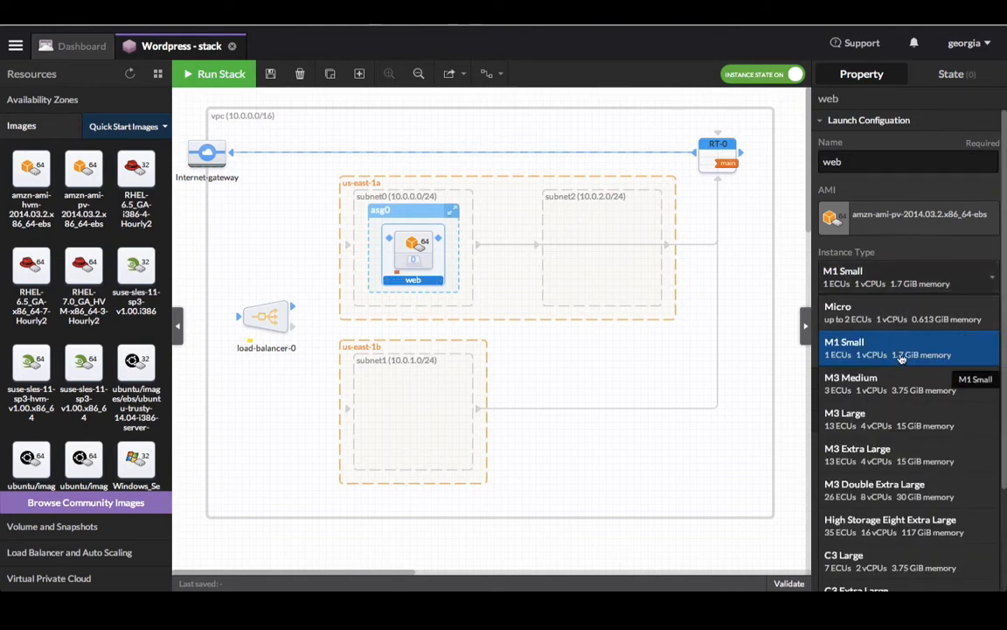
{"action": "left_click", "coordinate": [905, 386]}
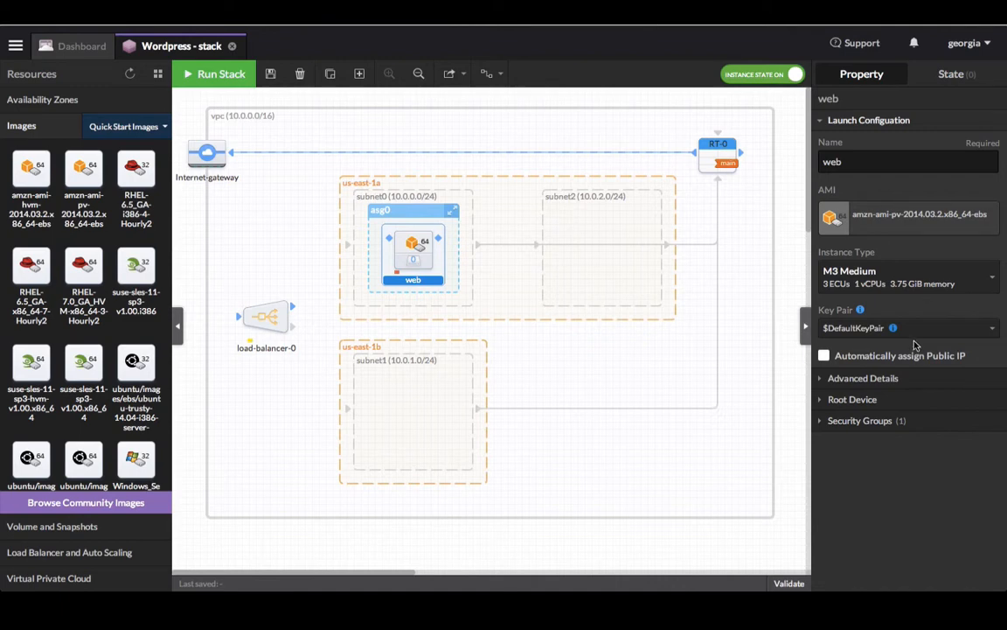
{"action": "left_click", "coordinate": [919, 338]}
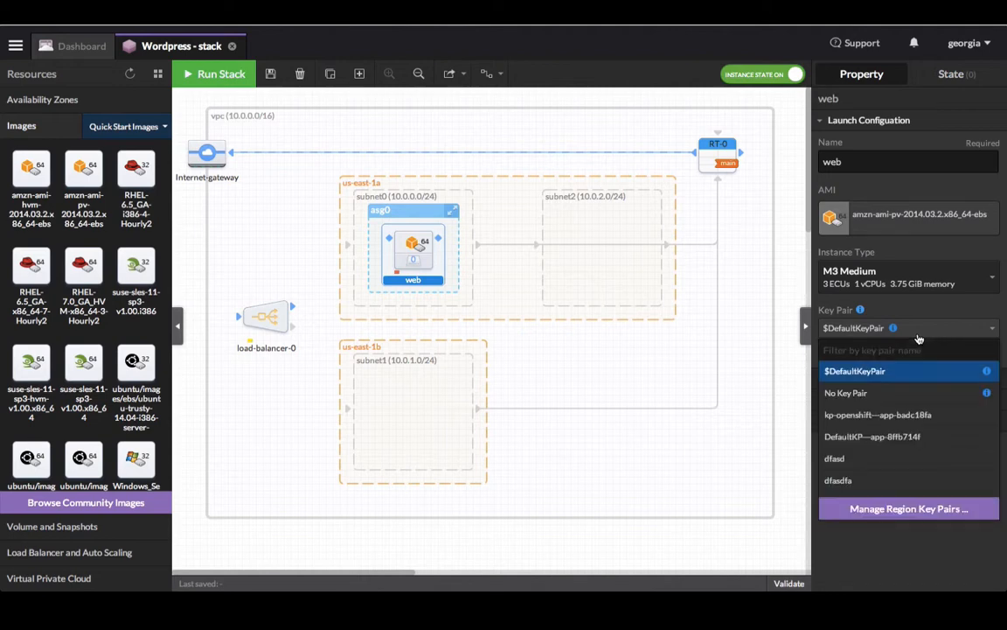
Step: Create a Wordpress key pair in the Virginia region, then close the key pair manager
{"action": "left_click", "coordinate": [920, 515]}
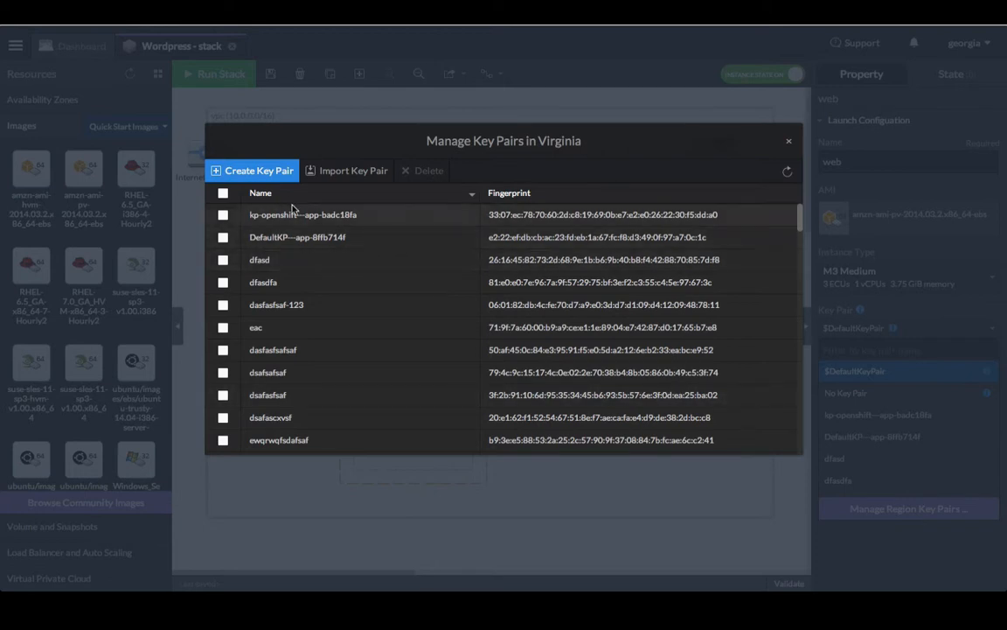
{"action": "left_click", "coordinate": [261, 173]}
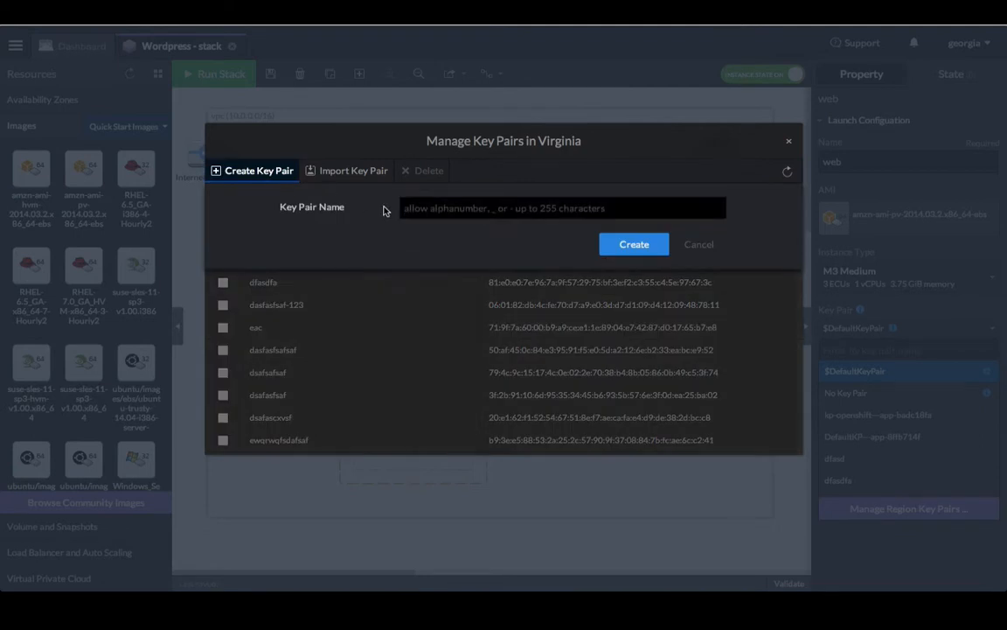
{"action": "type", "text": "word"}
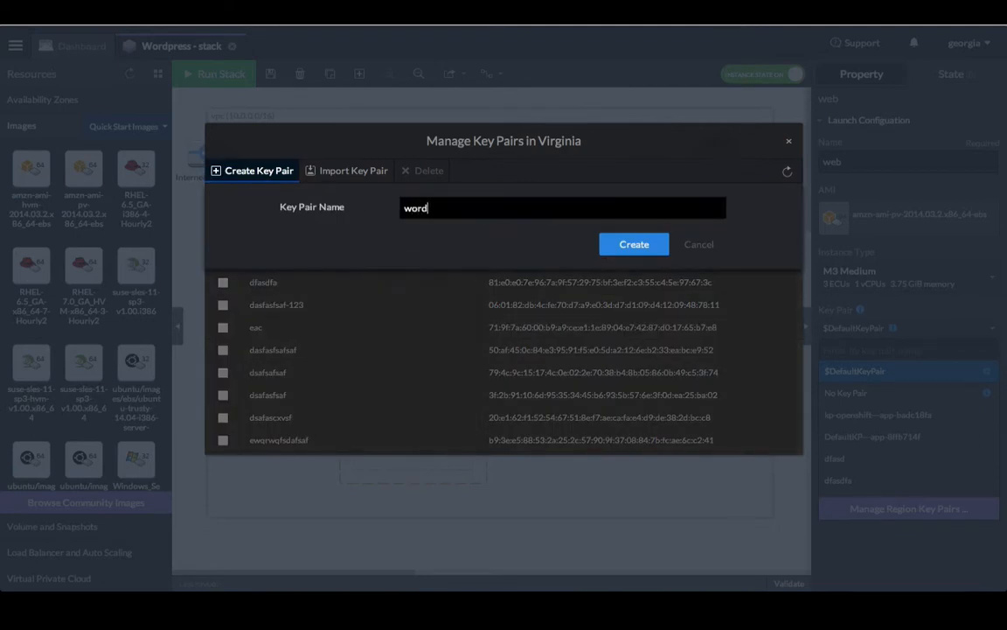
{"action": "type", "text": "press"}
{"action": "key", "text": "Return"}
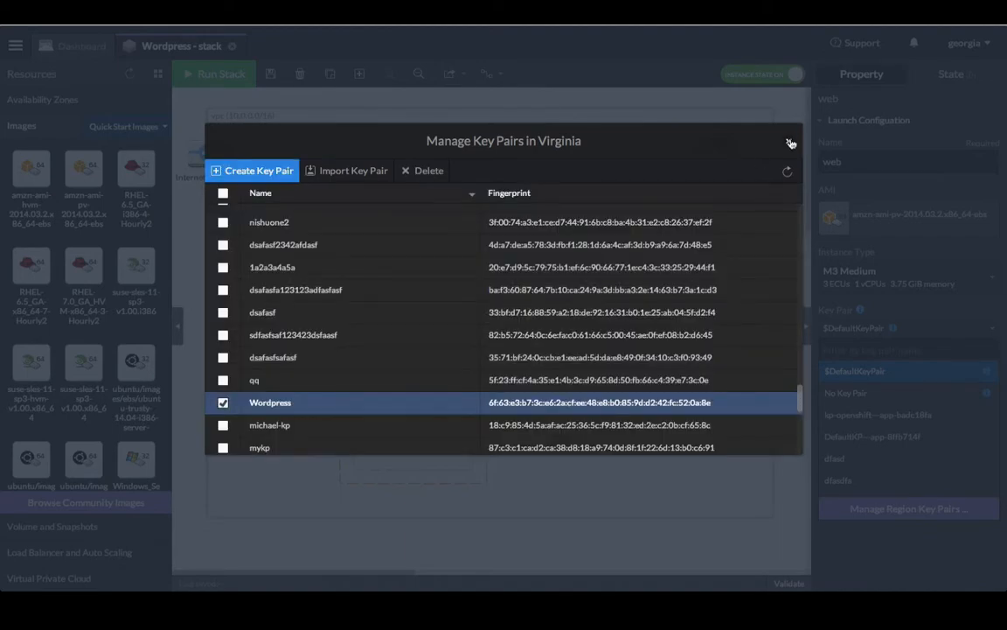
{"action": "left_click", "coordinate": [790, 142]}
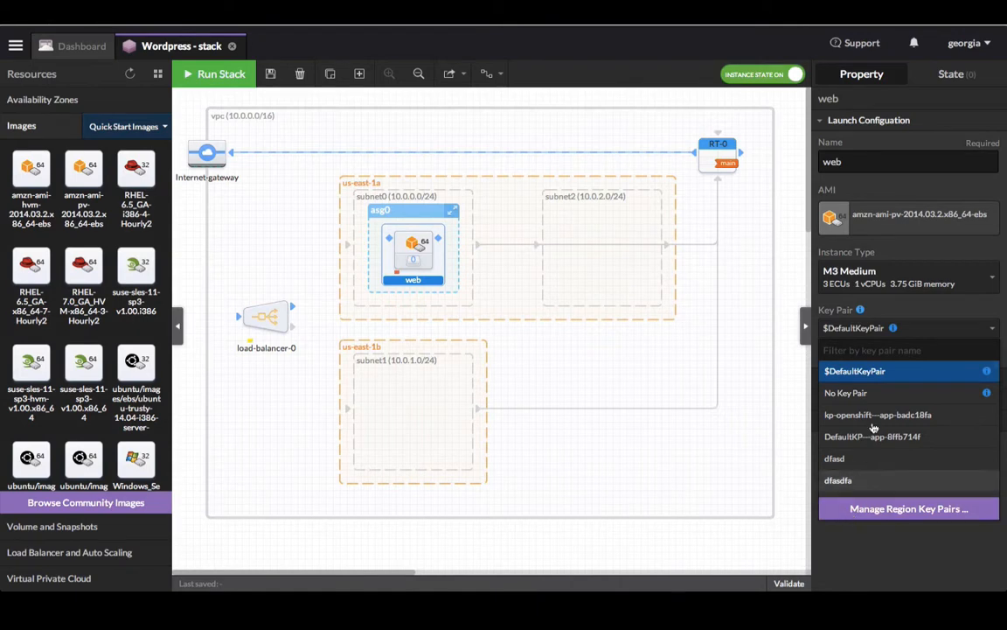
Step: Select the Wordpress key pair for the web launch configuration
{"action": "left_click", "coordinate": [888, 577]}
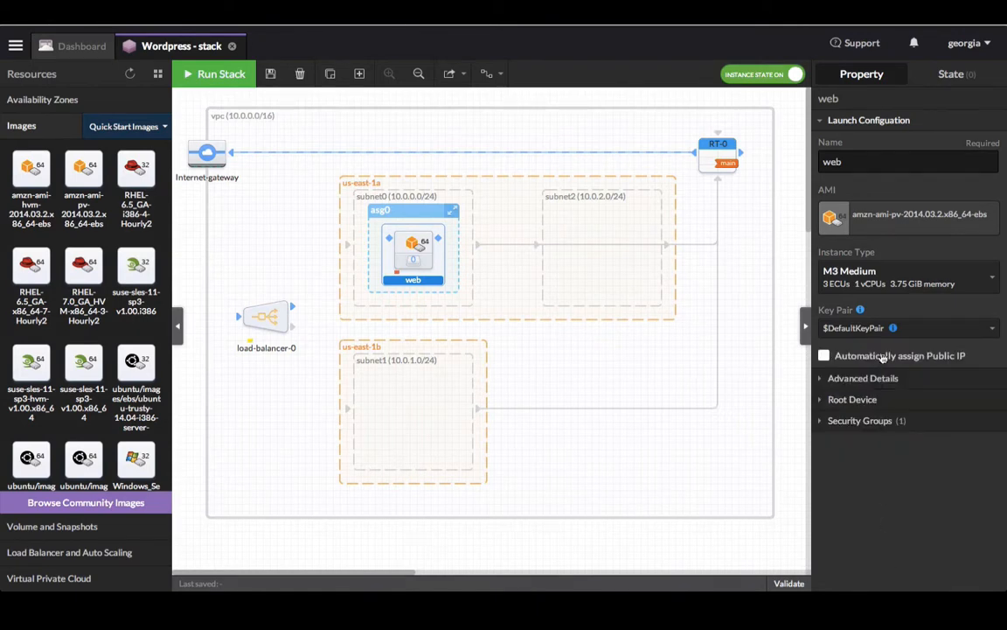
{"action": "left_click", "coordinate": [893, 327]}
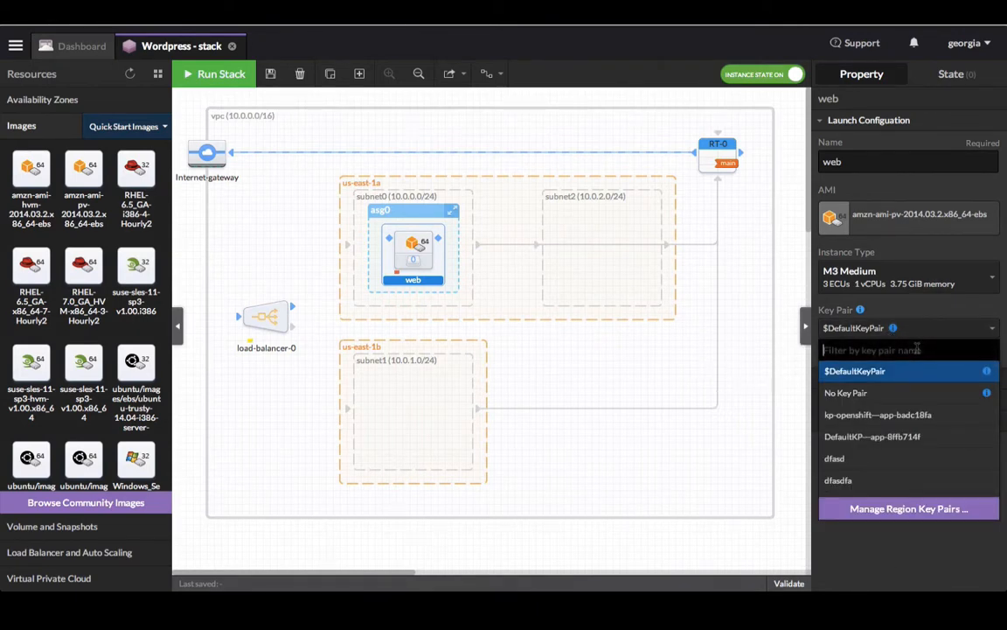
{"action": "type", "text": "word"}
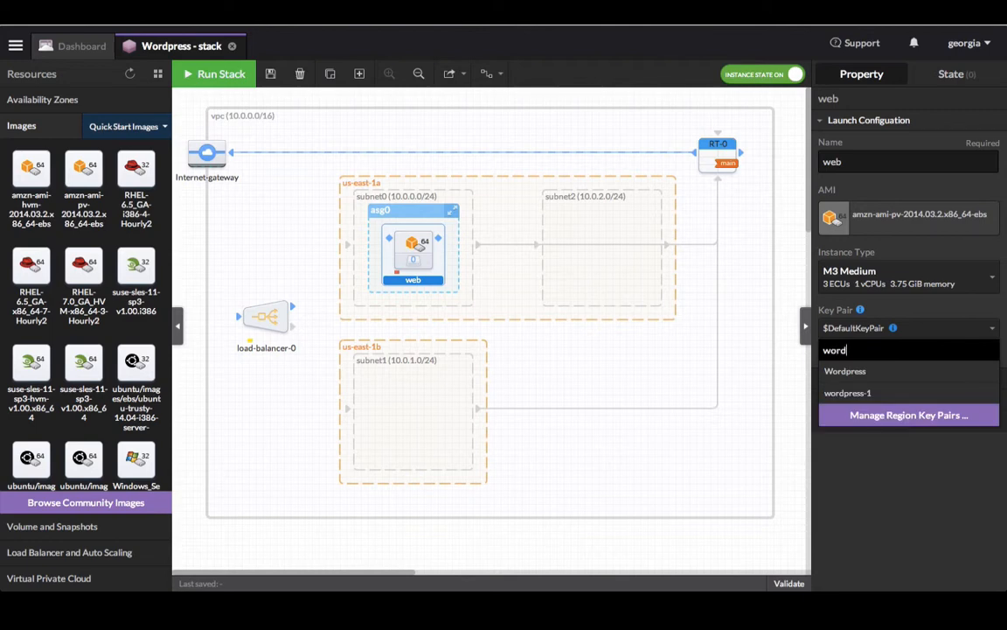
{"action": "left_click", "coordinate": [907, 374]}
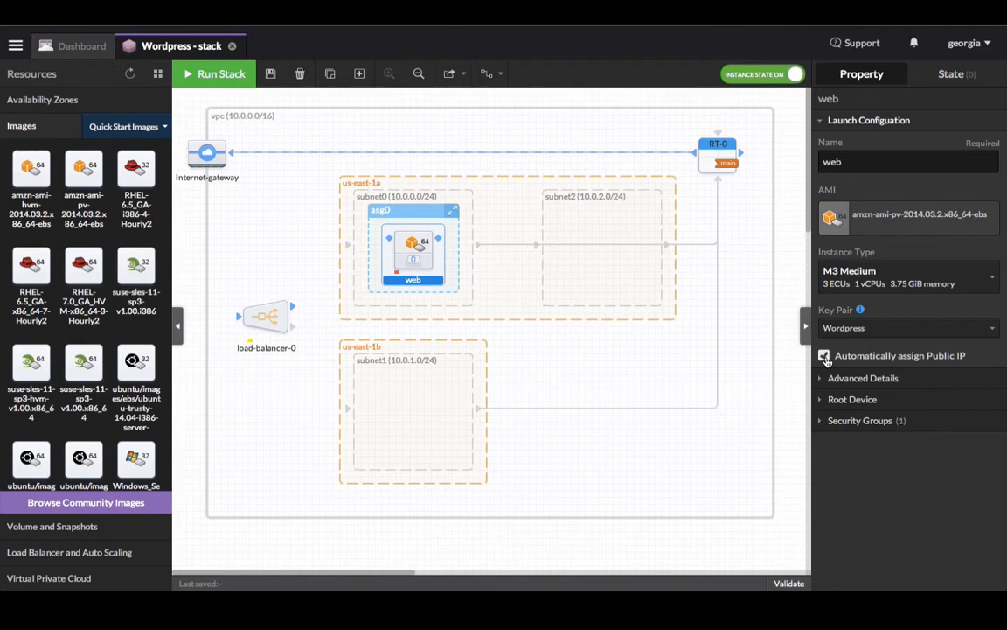
Step: Enable CloudWatch detailed monitoring, set the root volume to 64 GB, and expand security groups
{"action": "left_click", "coordinate": [843, 379]}
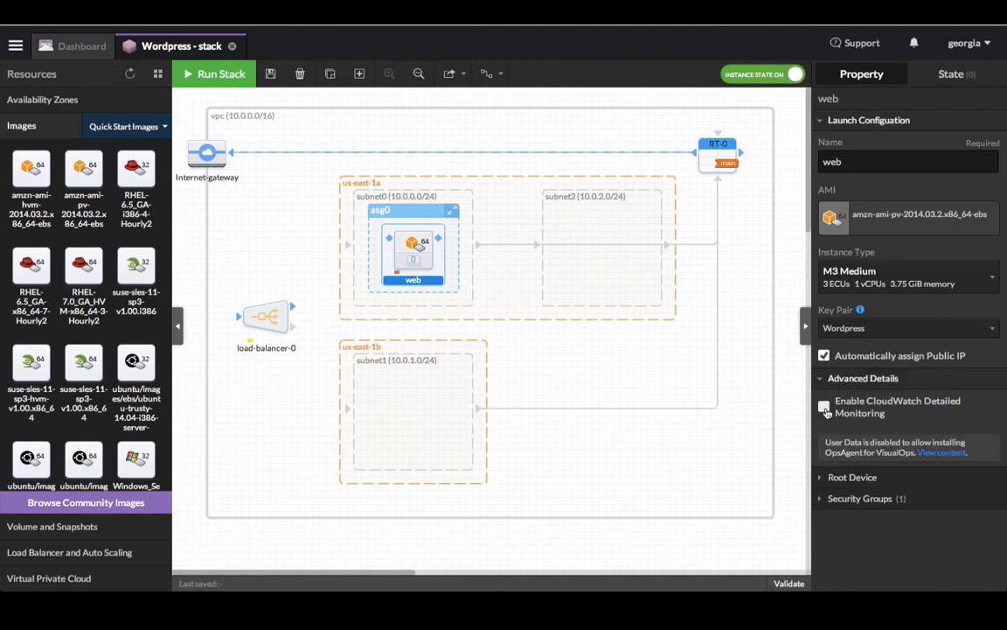
{"action": "left_click", "coordinate": [823, 408]}
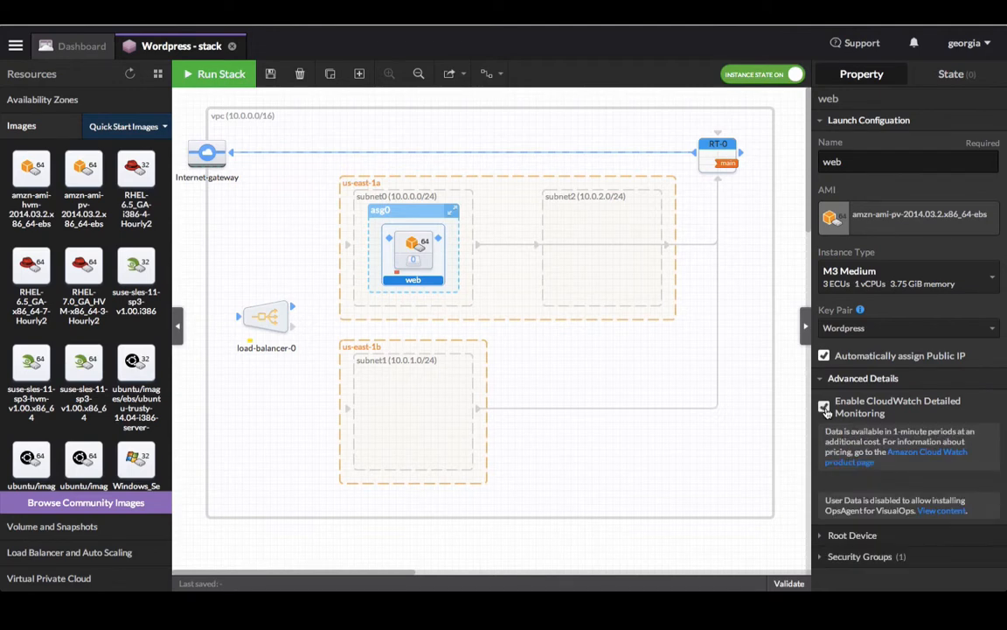
{"action": "left_click", "coordinate": [836, 535]}
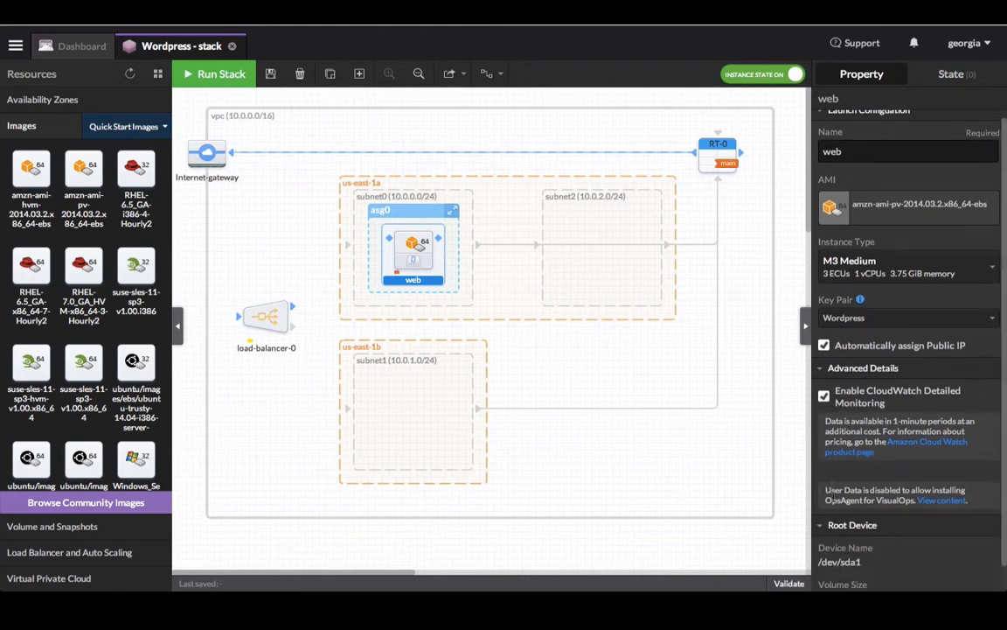
{"action": "scroll", "coordinate": [833, 499], "scroll_direction": "down", "scroll_amount": 3}
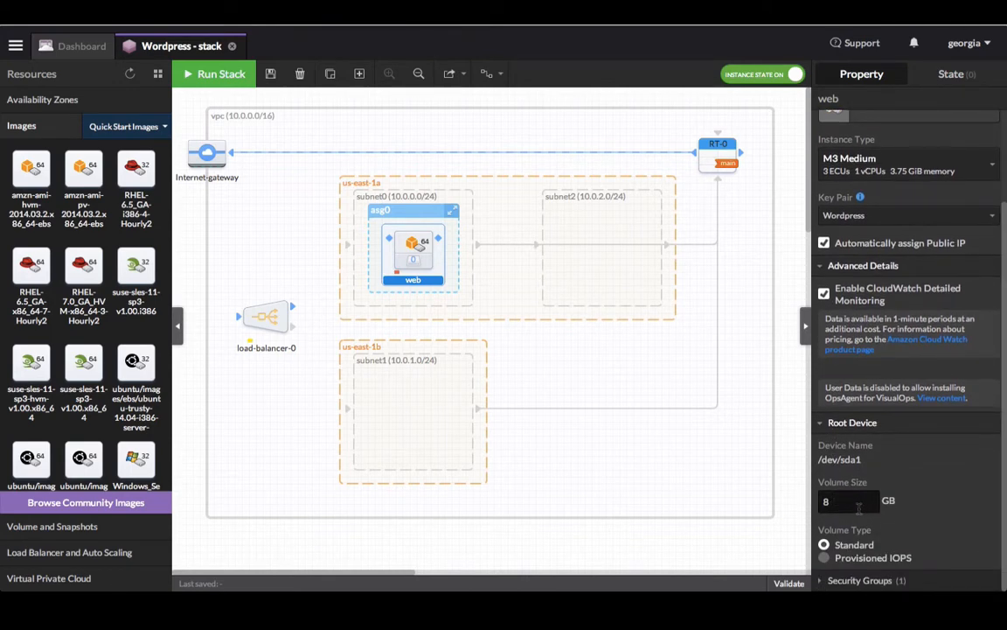
{"action": "double_click", "coordinate": [859, 505]}
{"action": "type", "text": "64"}
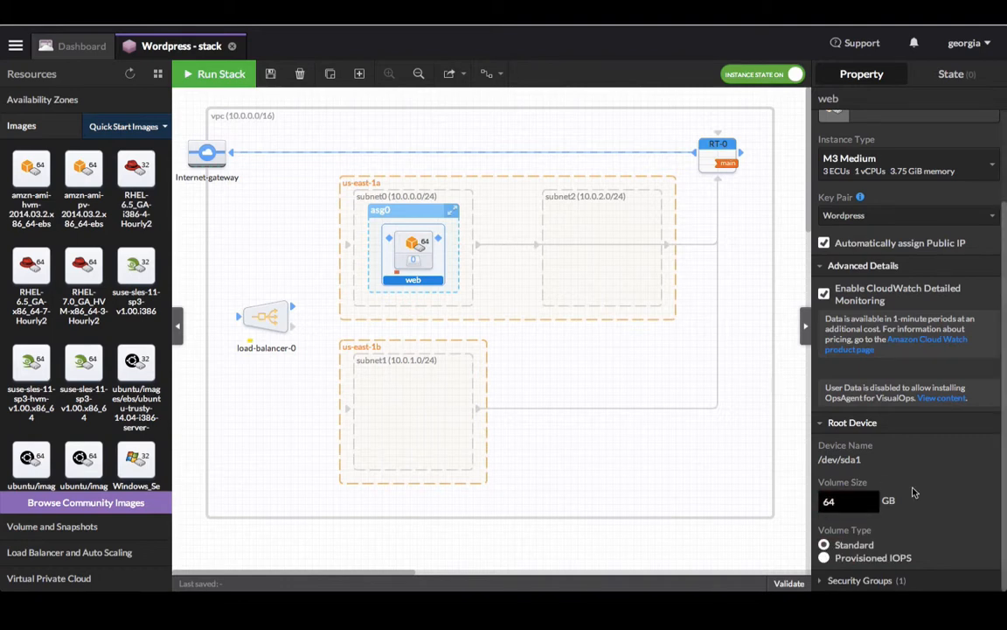
{"action": "left_click", "coordinate": [861, 579]}
{"action": "scroll", "coordinate": [916, 464], "scroll_direction": "down", "scroll_amount": 2}
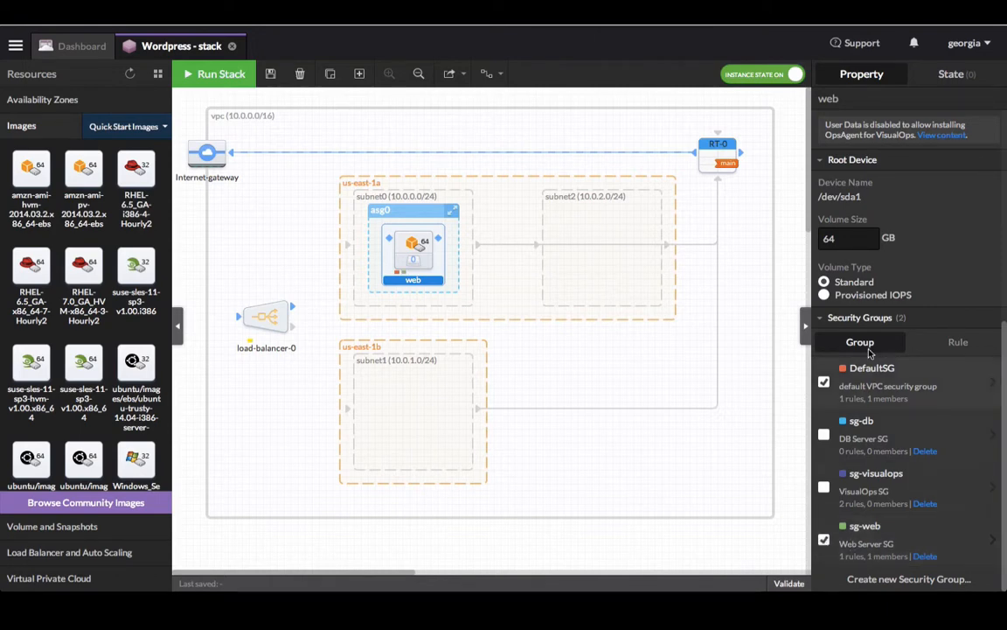
{"action": "scroll", "coordinate": [886, 265], "scroll_direction": "up", "scroll_amount": 5}
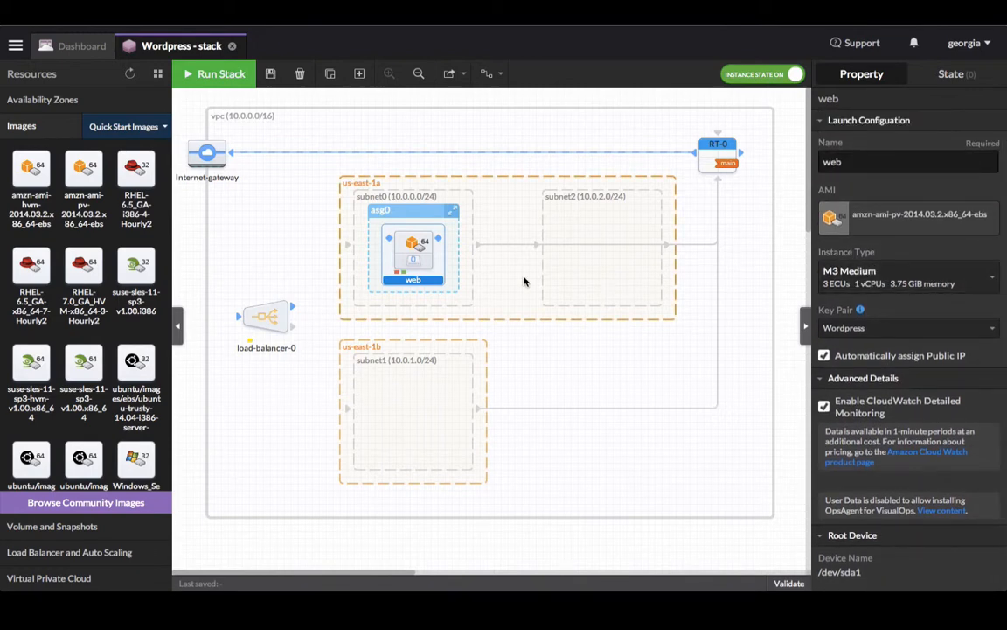
Step: Extend asg0 into subnet1 in us-east-1b and place an Ubuntu Trusty instance, host-0, in subnet2
{"action": "left_click", "coordinate": [453, 212]}
{"action": "left_click_drag", "start_coordinate": [452, 211], "coordinate": [455, 377]}
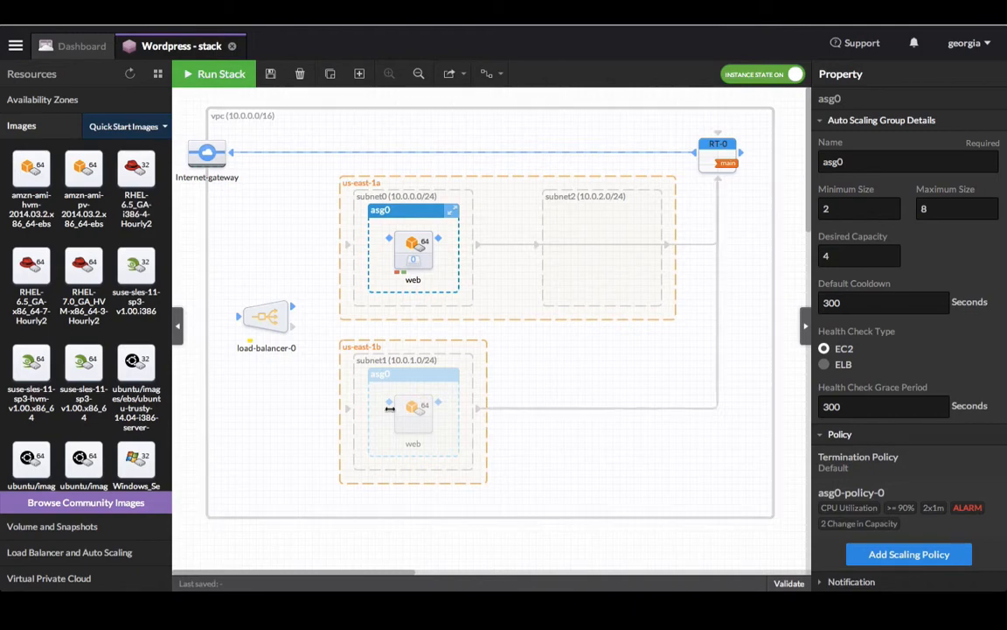
{"action": "mouse_move", "coordinate": [91, 289]}
{"action": "scroll", "coordinate": [95, 326], "scroll_direction": "down", "scroll_amount": 2}
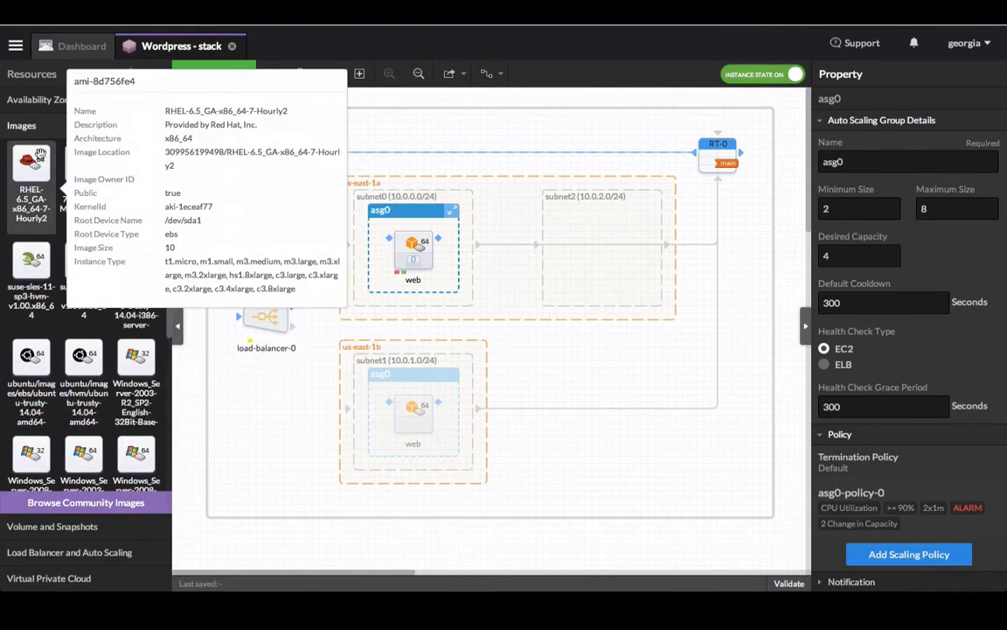
{"action": "mouse_move", "coordinate": [51, 154]}
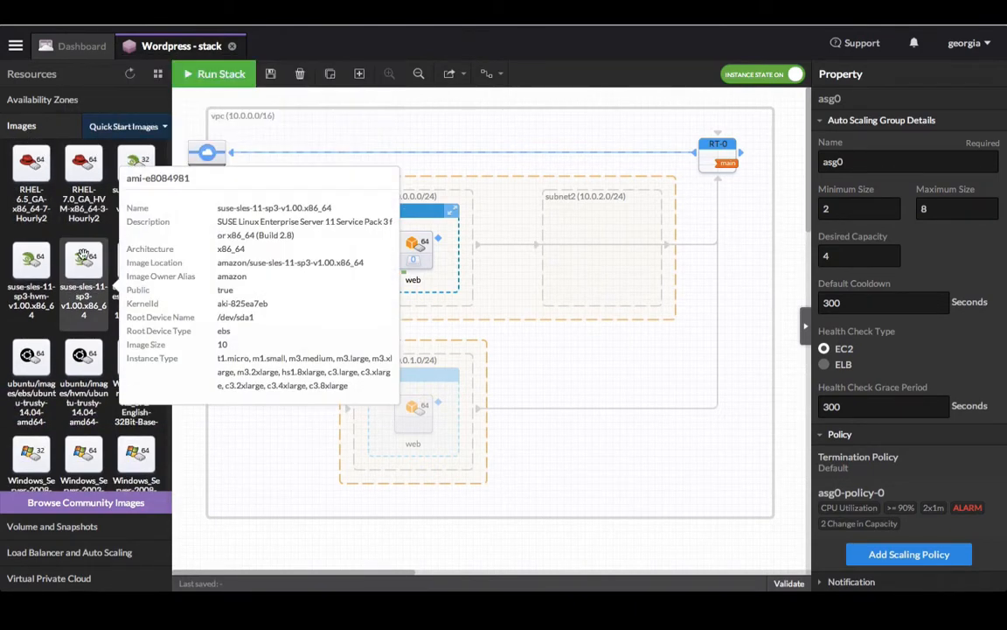
{"action": "mouse_move", "coordinate": [63, 372]}
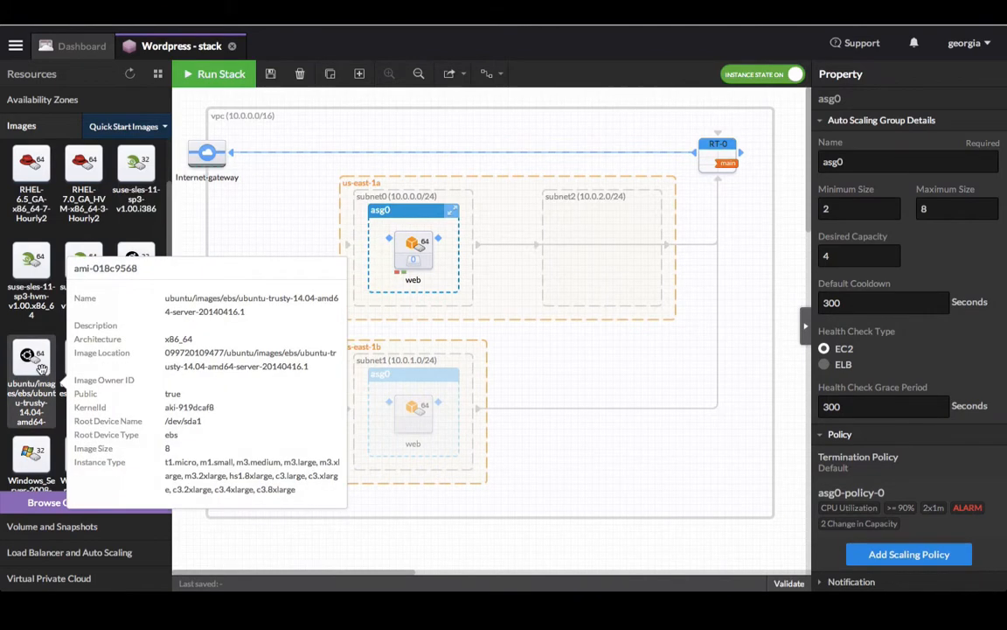
{"action": "left_click_drag", "start_coordinate": [63, 371], "coordinate": [620, 229]}
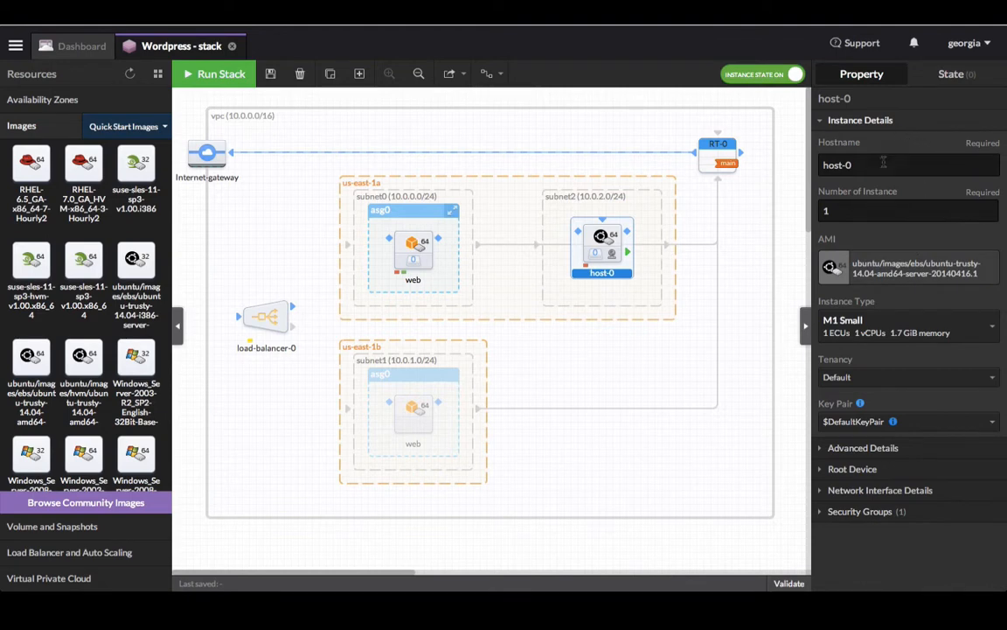
Step: Rename host-0 to db and set its instance type to M3 Extra Large
{"action": "left_click_drag", "start_coordinate": [882, 162], "coordinate": [795, 159]}
{"action": "type", "text": "db"}
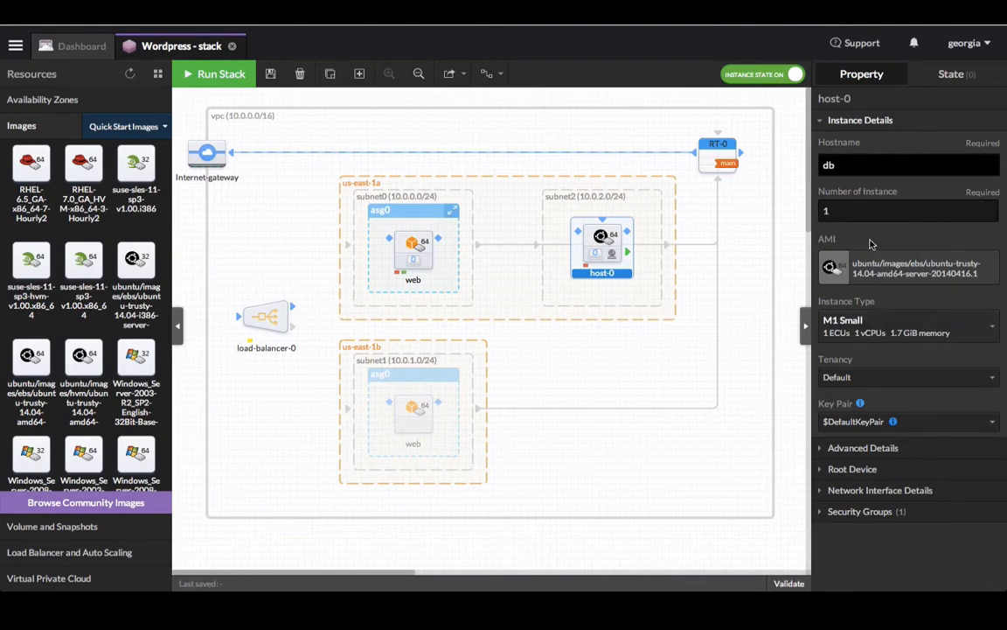
{"action": "key", "text": "Tab"}
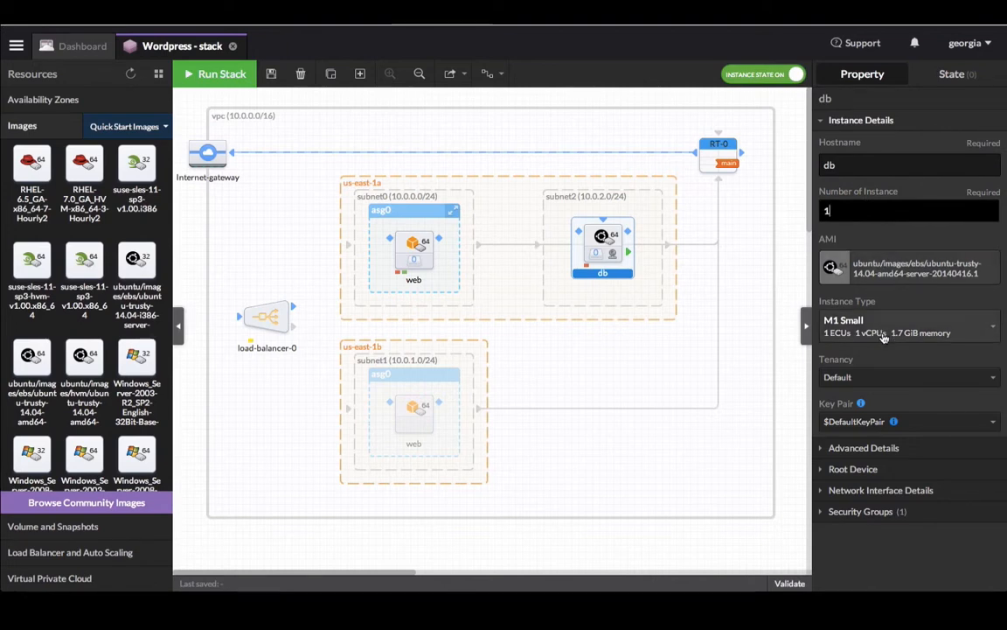
{"action": "left_click", "coordinate": [884, 338]}
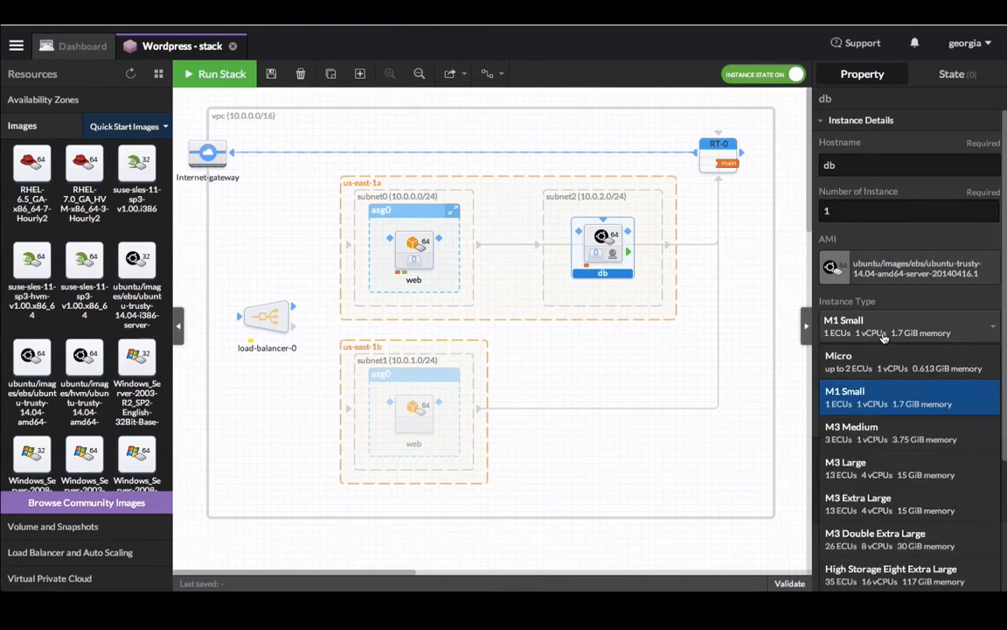
{"action": "left_click", "coordinate": [907, 502]}
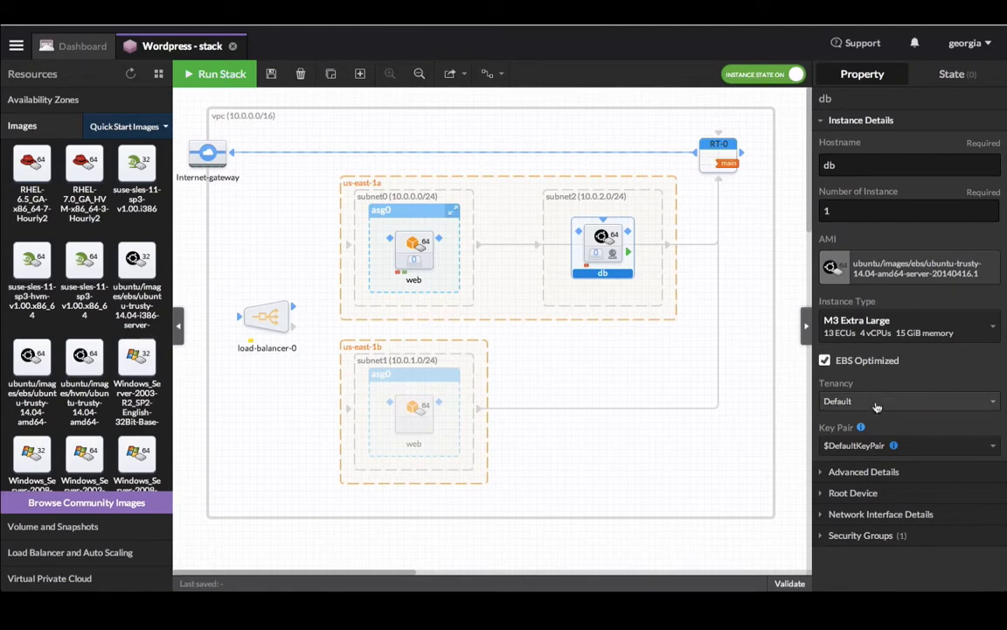
Step: Assign the Wordpress key pair to the db instance
{"action": "left_click", "coordinate": [873, 447]}
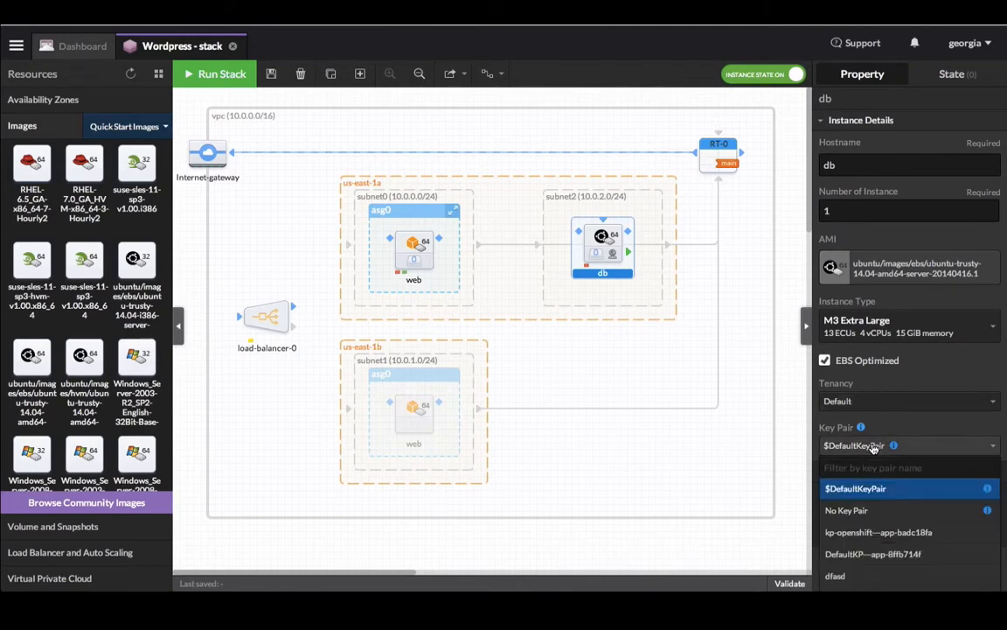
{"action": "type", "text": "word"}
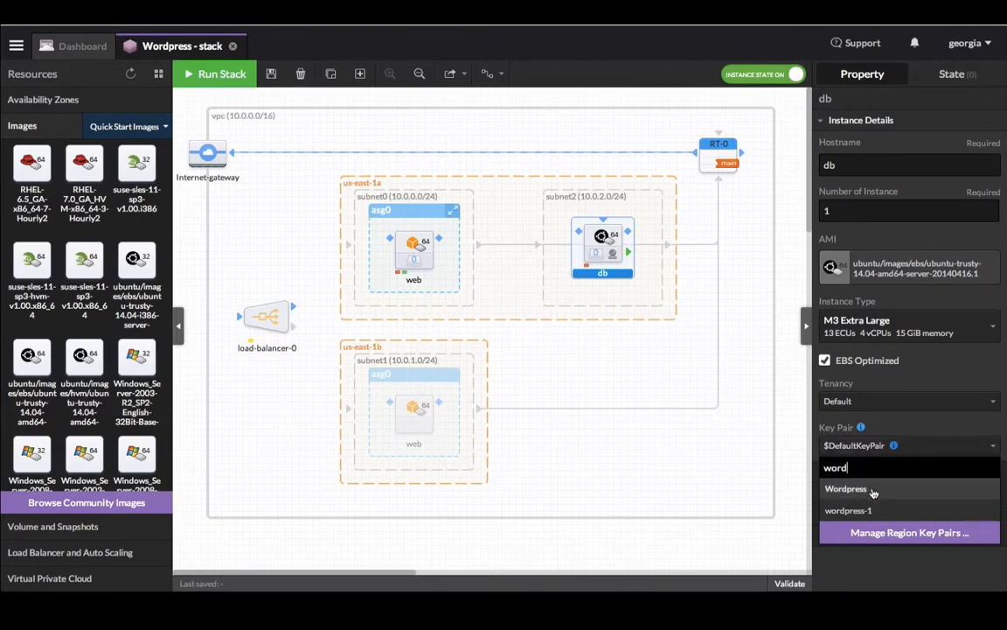
{"action": "left_click", "coordinate": [873, 492]}
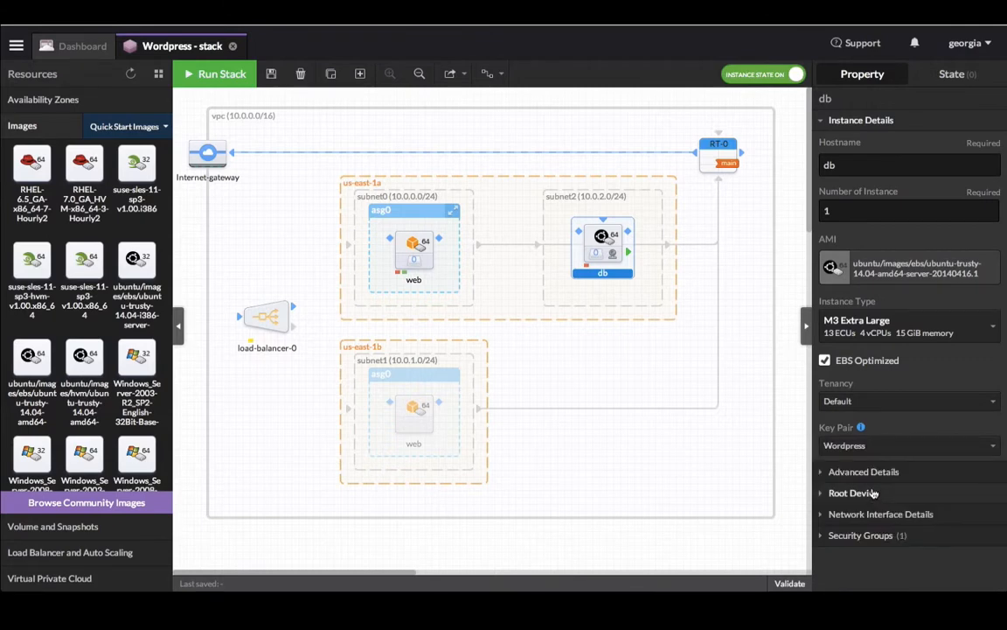
Step: Enable CloudWatch detailed monitoring on db and set its root volume to 1024 GB
{"action": "left_click", "coordinate": [823, 475]}
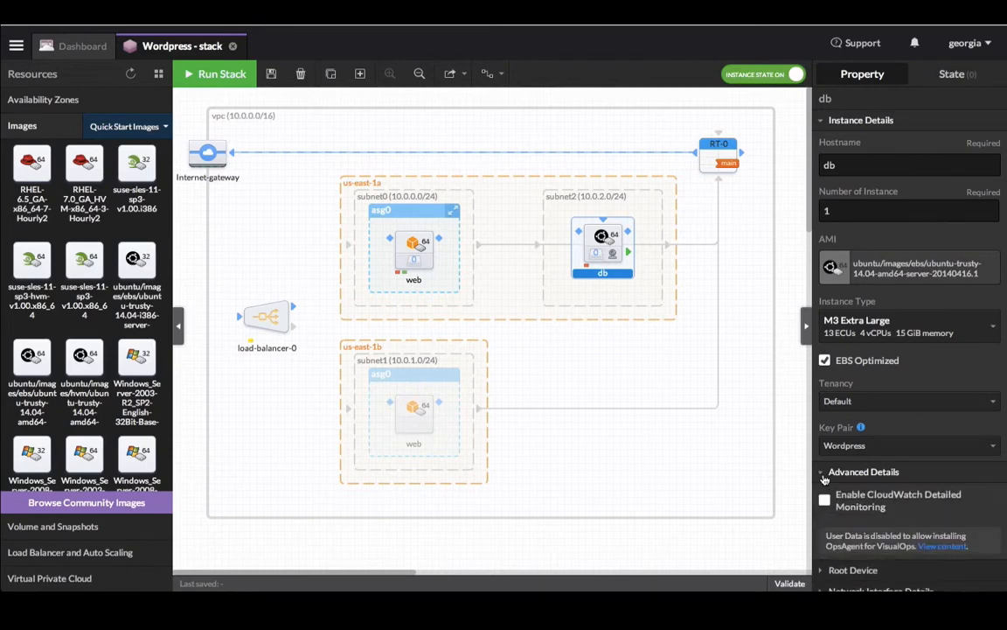
{"action": "left_click", "coordinate": [824, 501]}
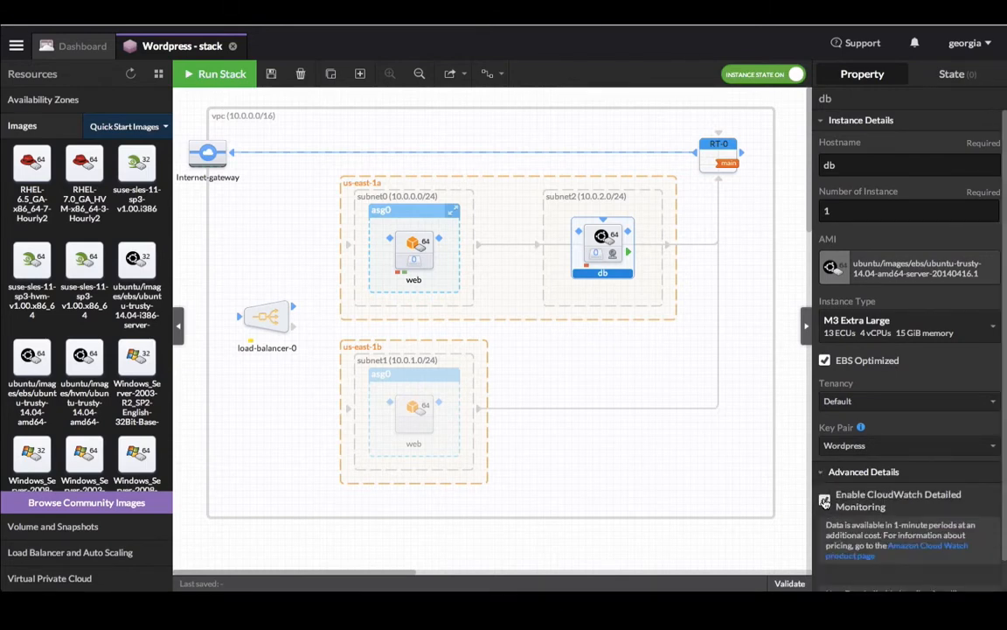
{"action": "scroll", "coordinate": [835, 446], "scroll_direction": "down", "scroll_amount": 1}
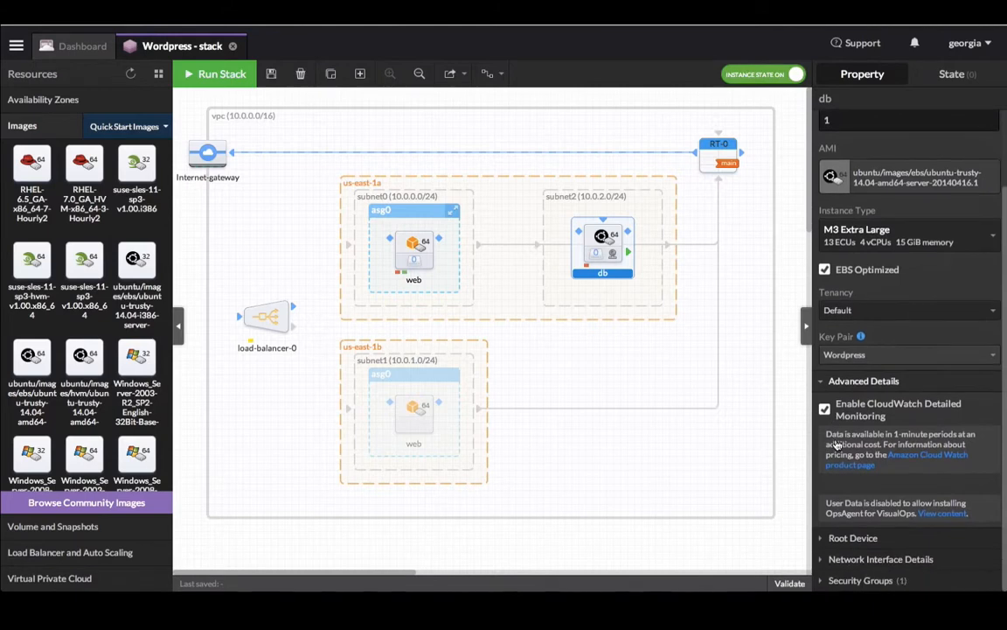
{"action": "left_click", "coordinate": [823, 539]}
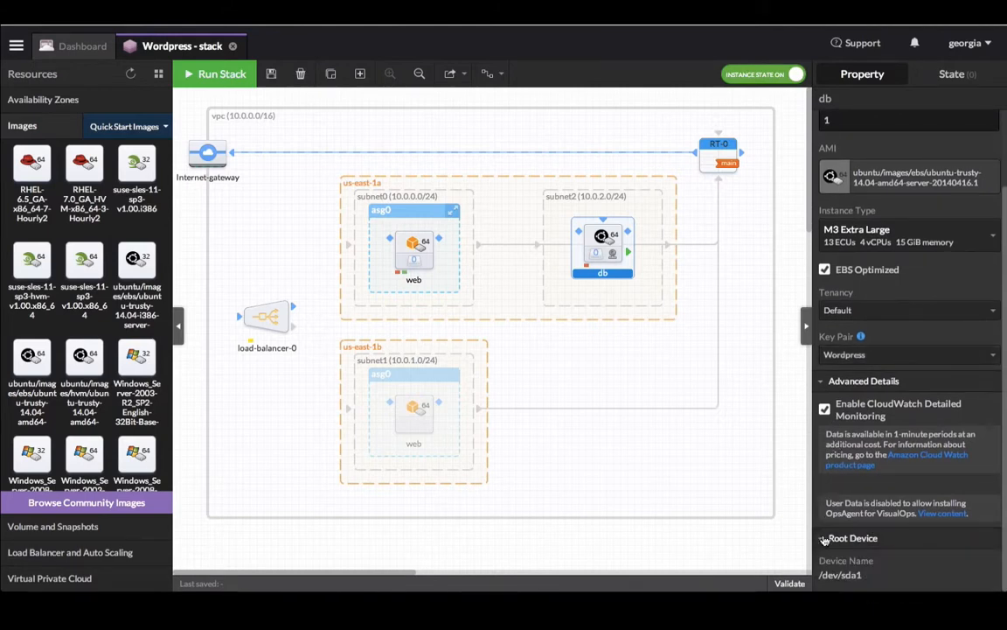
{"action": "scroll", "coordinate": [829, 516], "scroll_direction": "down", "scroll_amount": 2}
{"action": "double_click", "coordinate": [829, 498]}
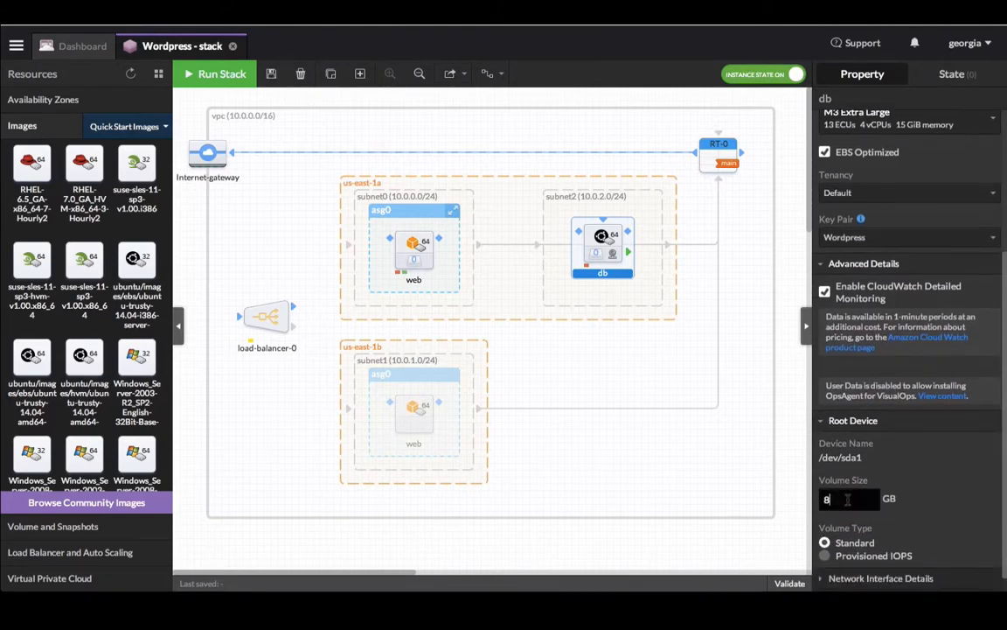
{"action": "type", "text": "1024"}
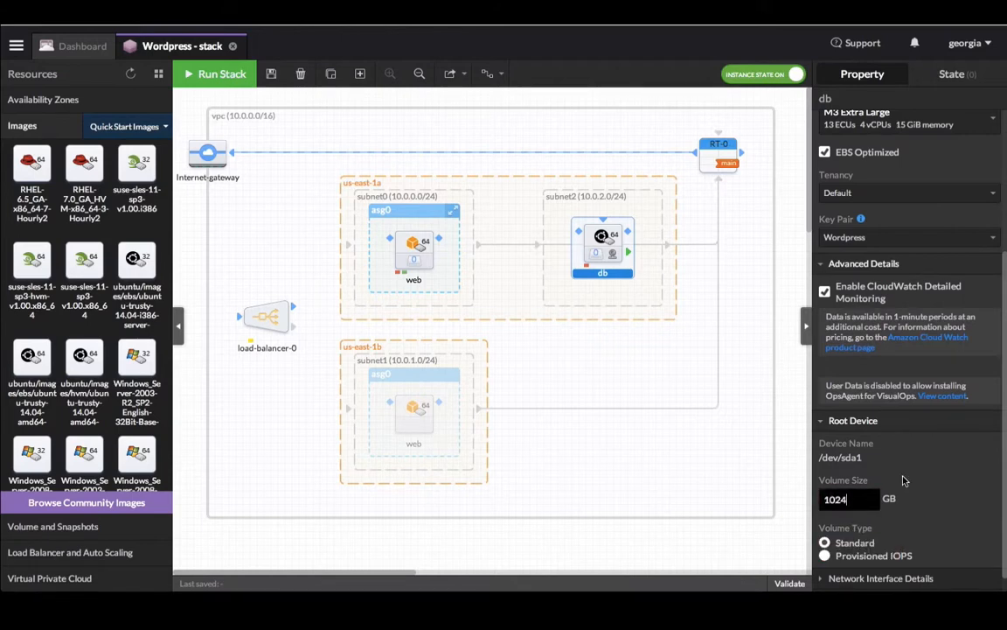
Step: Give db an auto-assigned public IP and add it to the sg-db security group
{"action": "scroll", "coordinate": [904, 480], "scroll_direction": "down", "scroll_amount": 1}
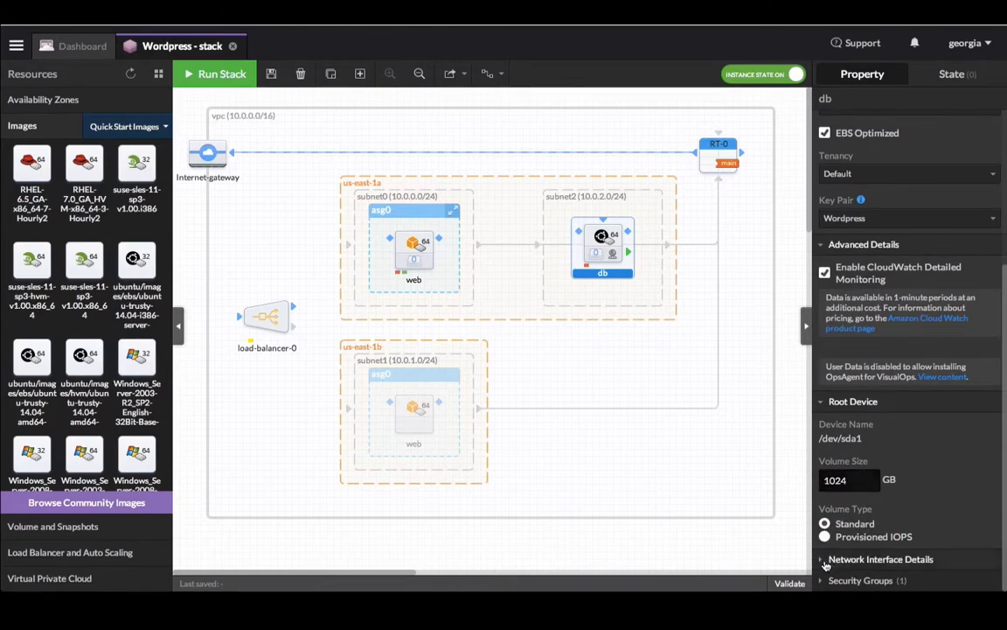
{"action": "left_click", "coordinate": [880, 559]}
{"action": "scroll", "coordinate": [905, 498], "scroll_direction": "down", "scroll_amount": 5}
{"action": "left_click", "coordinate": [905, 496]}
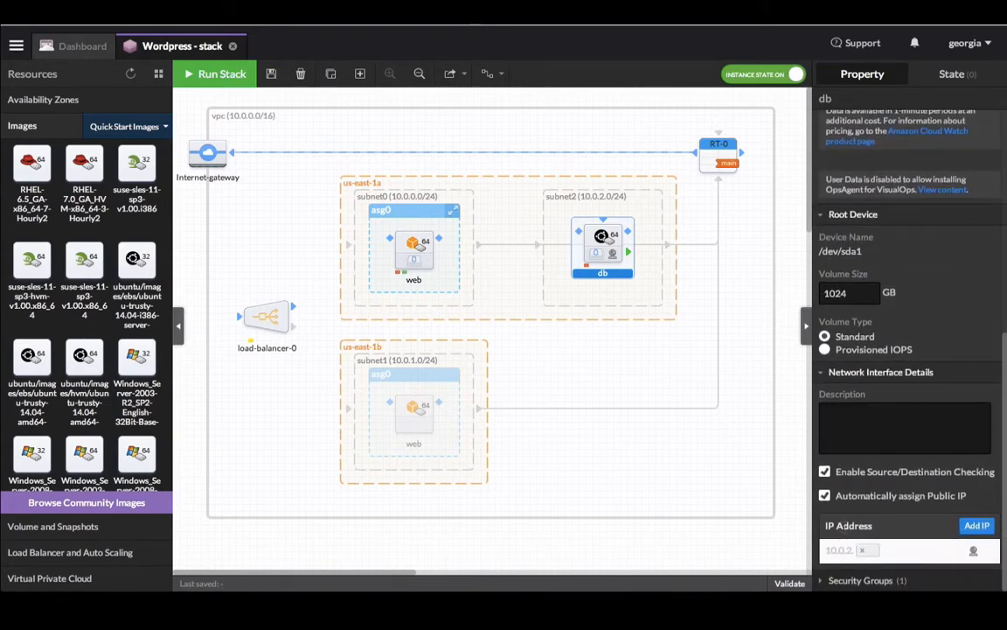
{"action": "scroll", "coordinate": [897, 472], "scroll_direction": "down", "scroll_amount": 7}
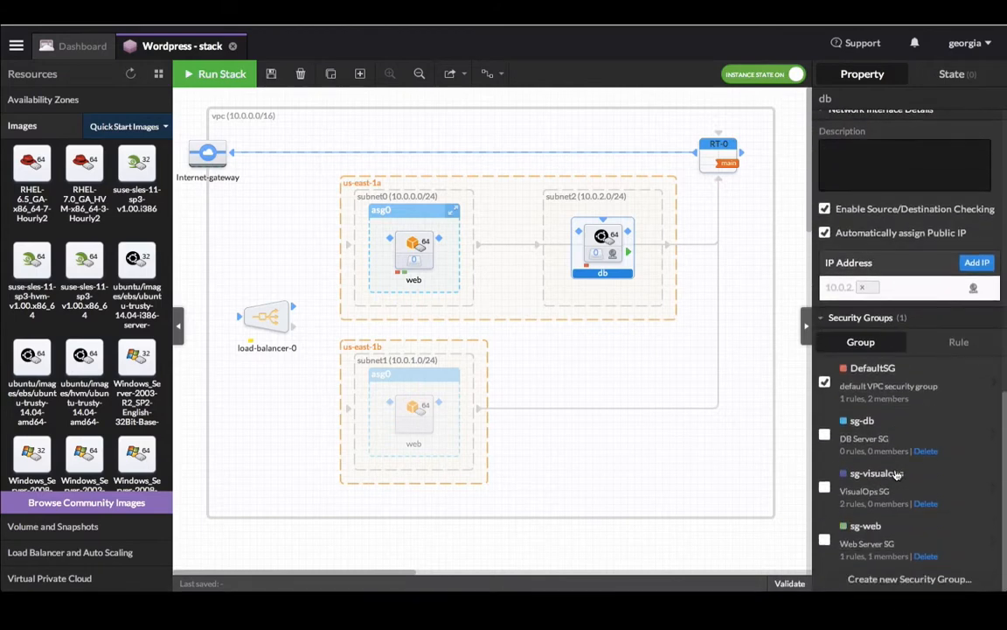
{"action": "left_click", "coordinate": [825, 437]}
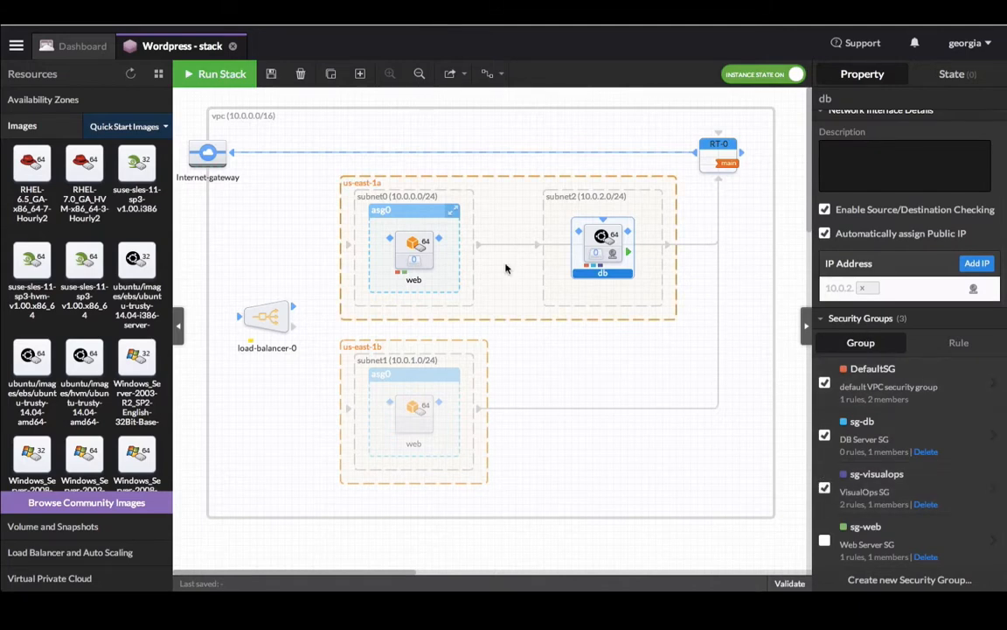
Step: Add the web launch configuration to the sg-visualops security group
{"action": "left_click", "coordinate": [405, 241]}
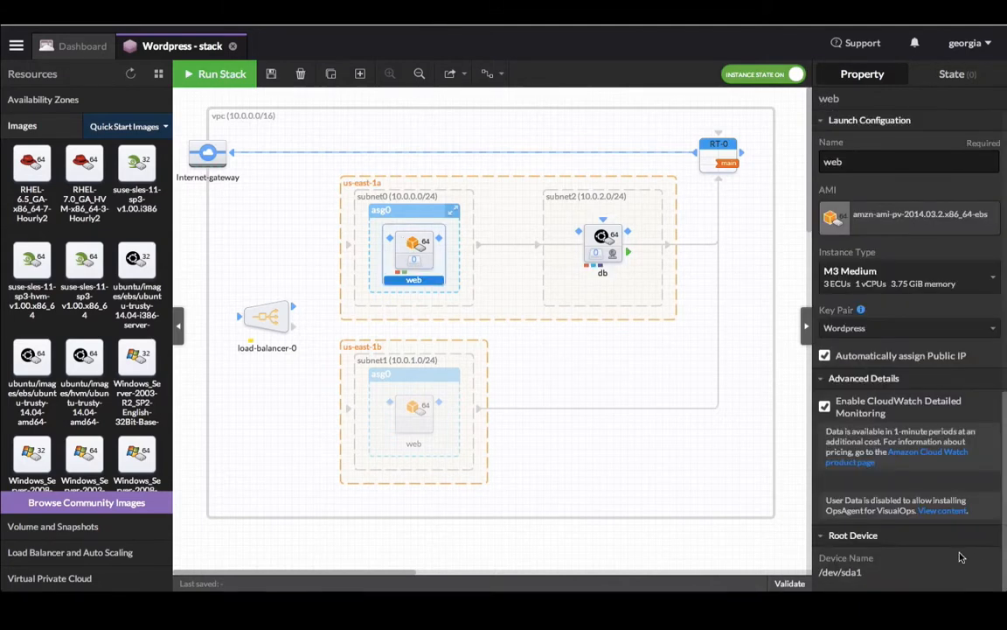
{"action": "scroll", "coordinate": [941, 555], "scroll_direction": "down", "scroll_amount": 5}
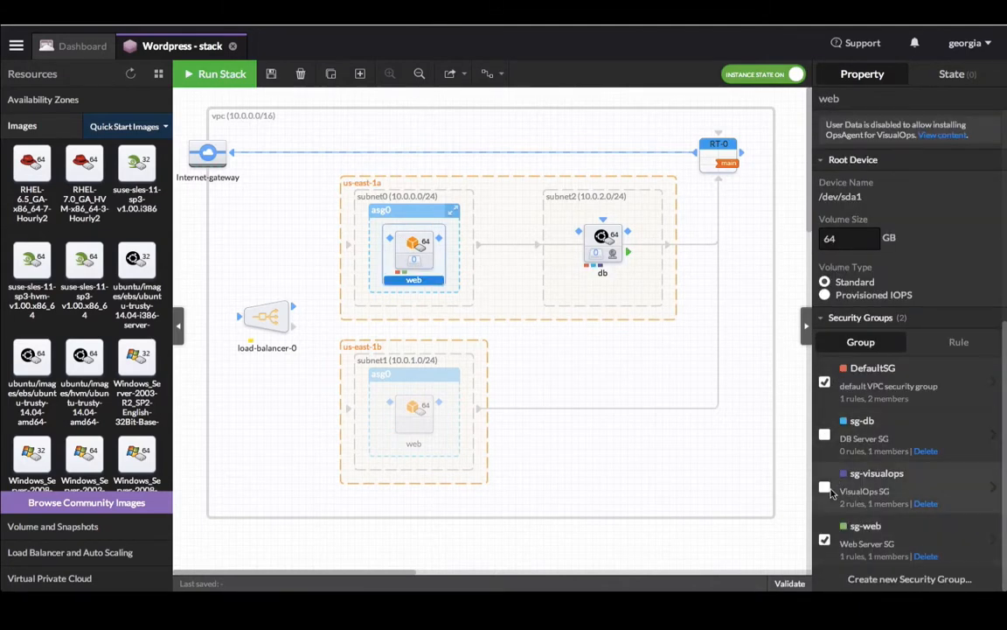
{"action": "left_click", "coordinate": [827, 488]}
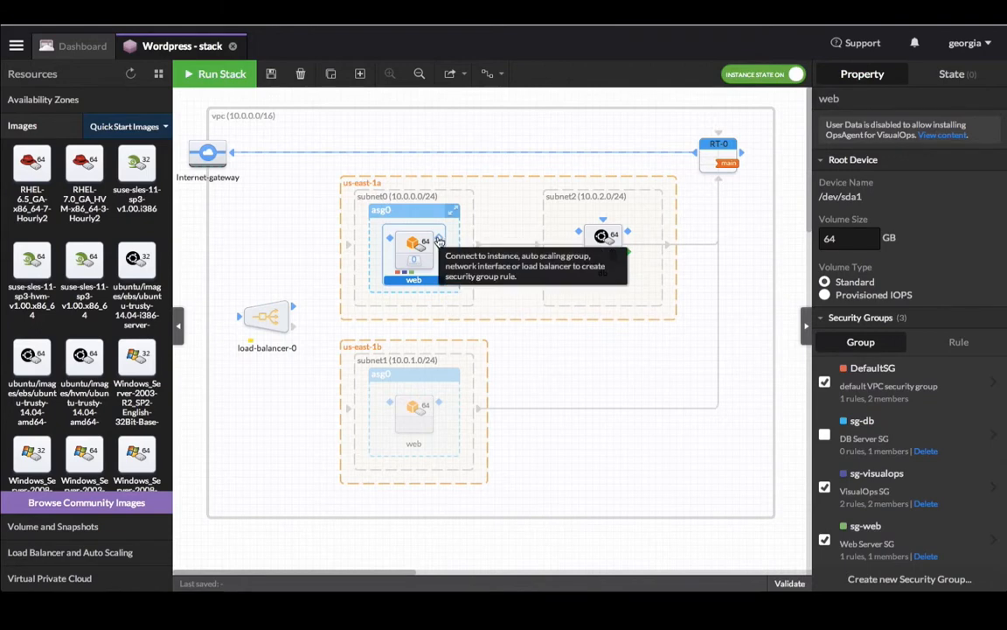
Step: Create a rule letting sg-web reach sg-db on TCP port 3306, then return to the diagram
{"action": "left_click_drag", "start_coordinate": [439, 241], "coordinate": [583, 236]}
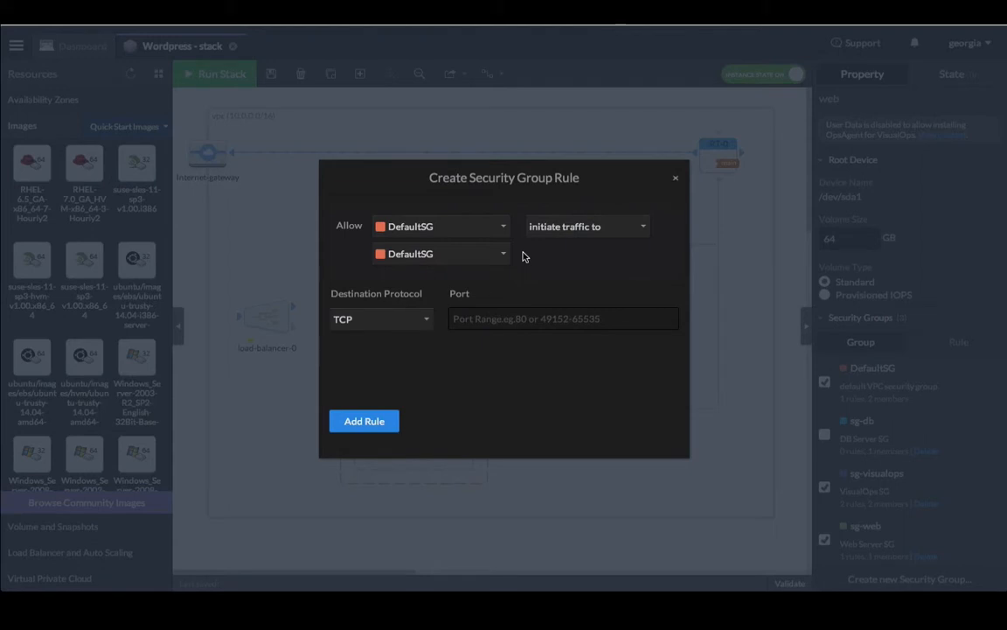
{"action": "left_click", "coordinate": [479, 231]}
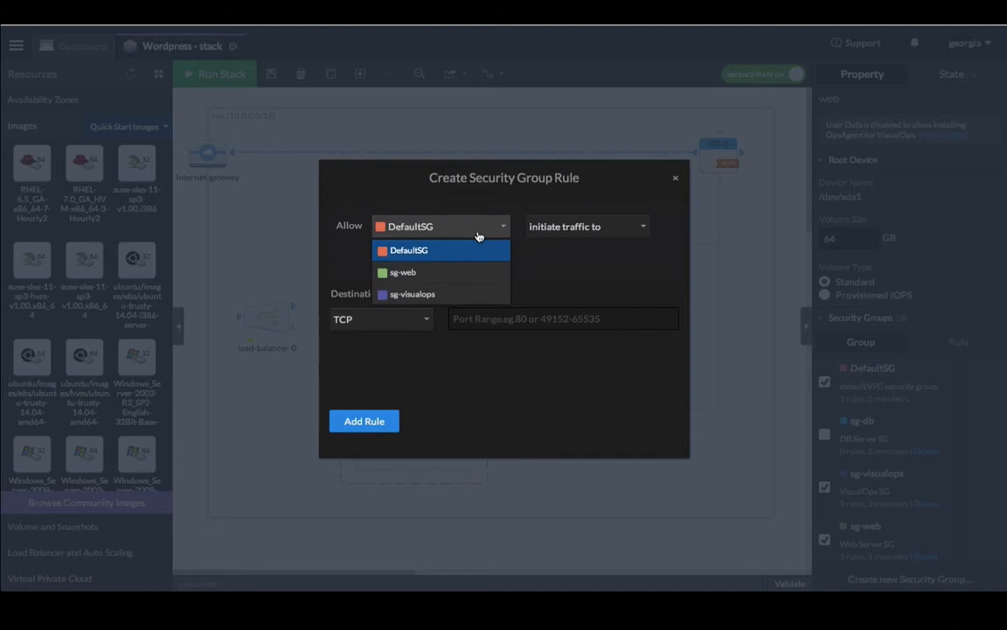
{"action": "left_click", "coordinate": [465, 274]}
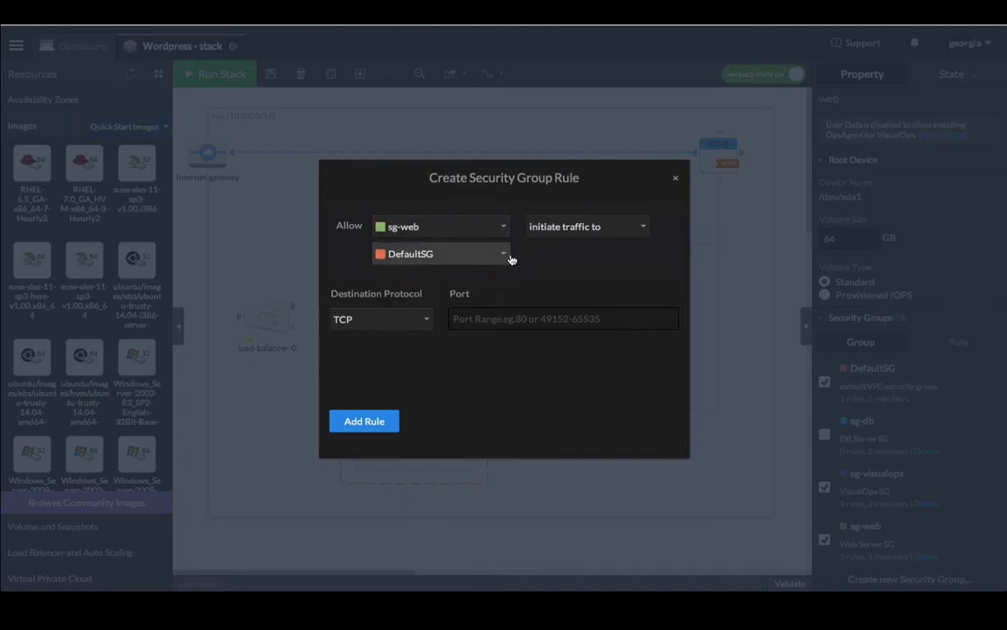
{"action": "left_click", "coordinate": [505, 255]}
{"action": "left_click", "coordinate": [478, 306]}
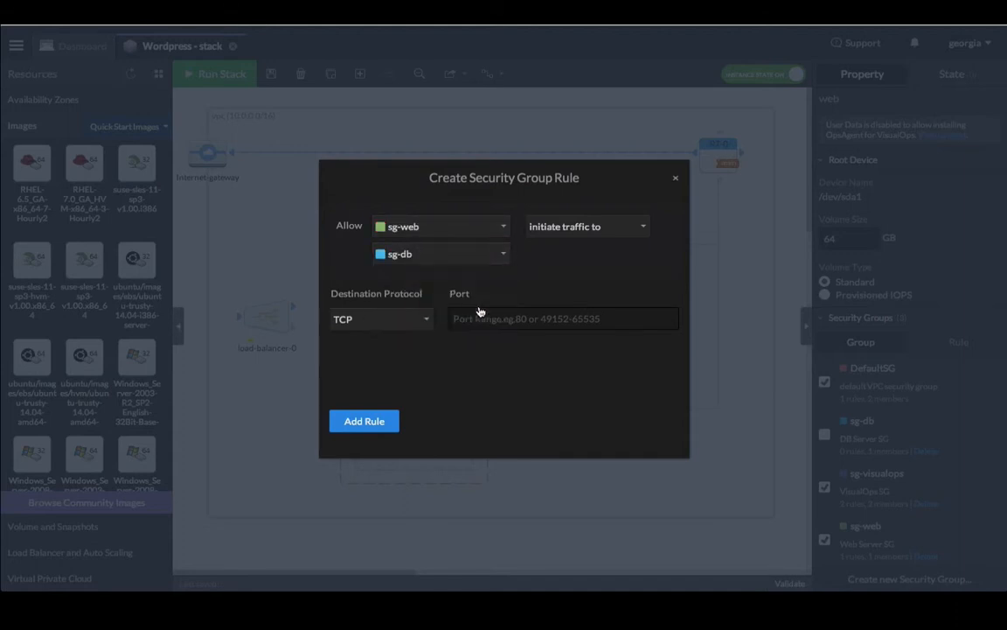
{"action": "left_click", "coordinate": [478, 321]}
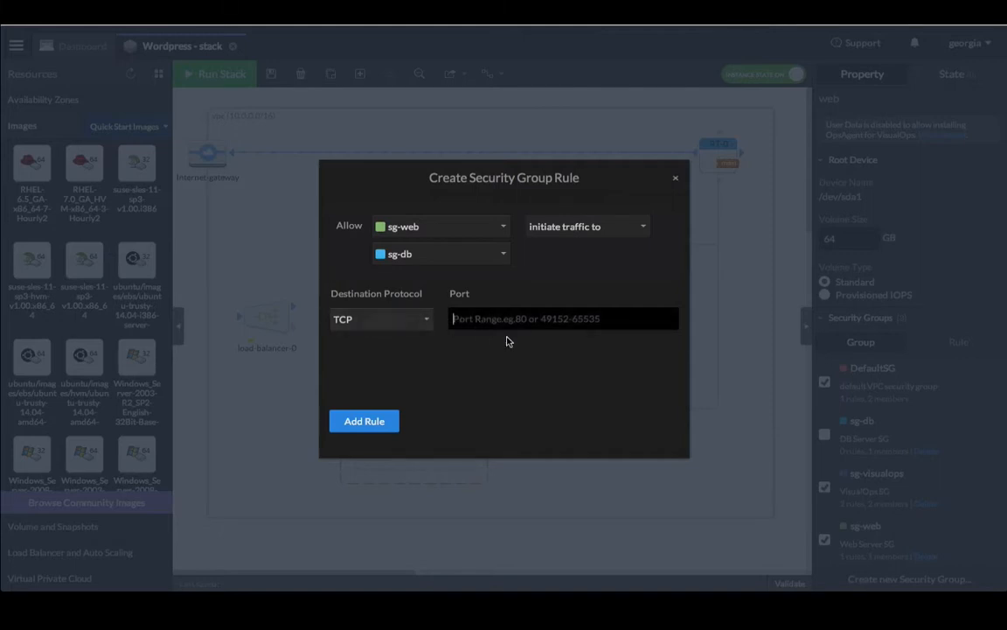
{"action": "type", "text": "3306"}
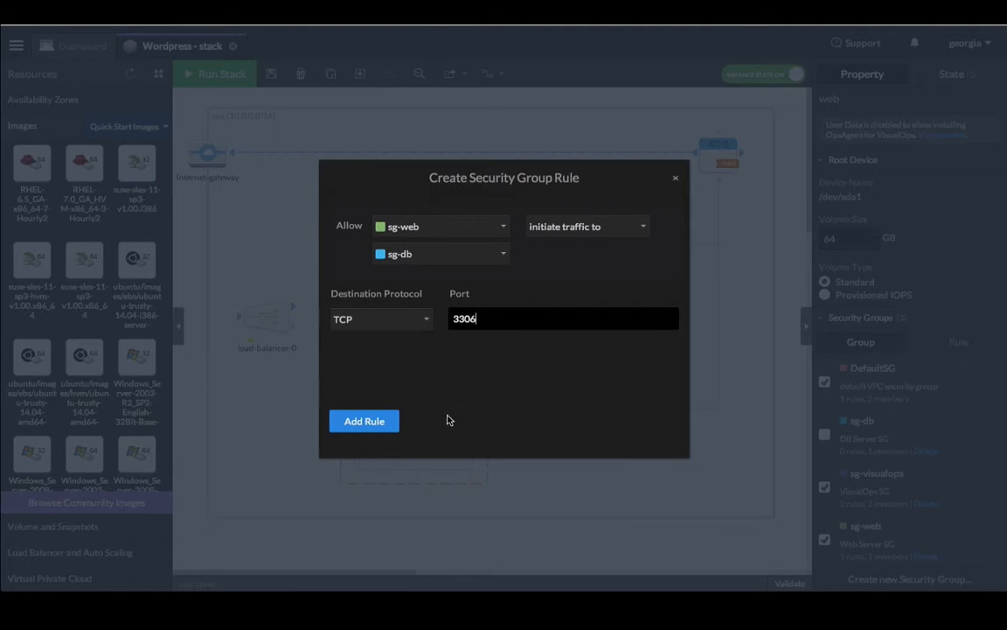
{"action": "left_click", "coordinate": [389, 423]}
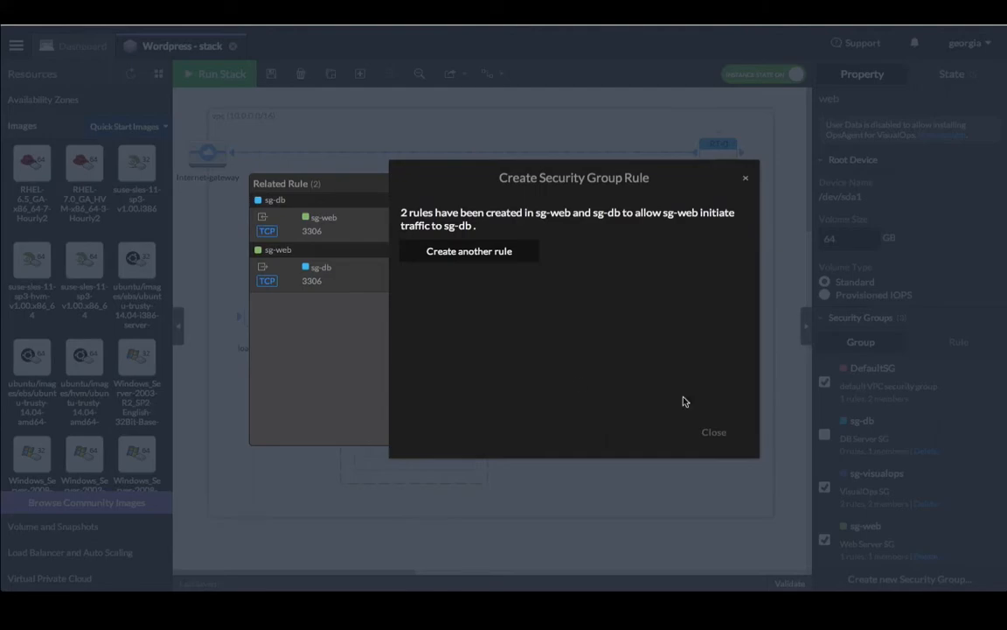
{"action": "left_click", "coordinate": [714, 432]}
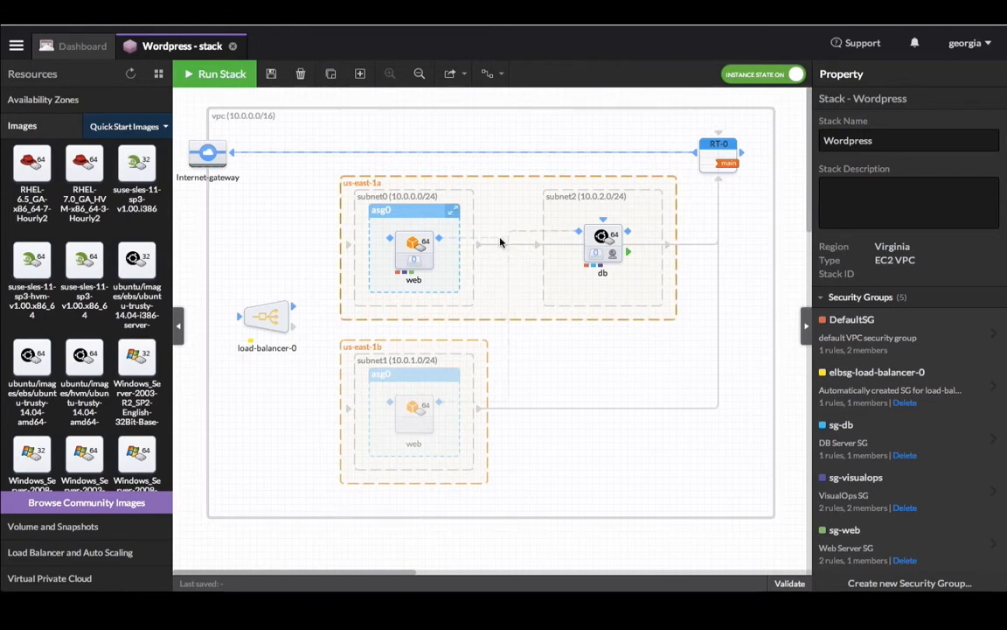
Step: Try the Smooth quadratic Bezier line style for rule links, then settle on Elbow
{"action": "left_click", "coordinate": [499, 79]}
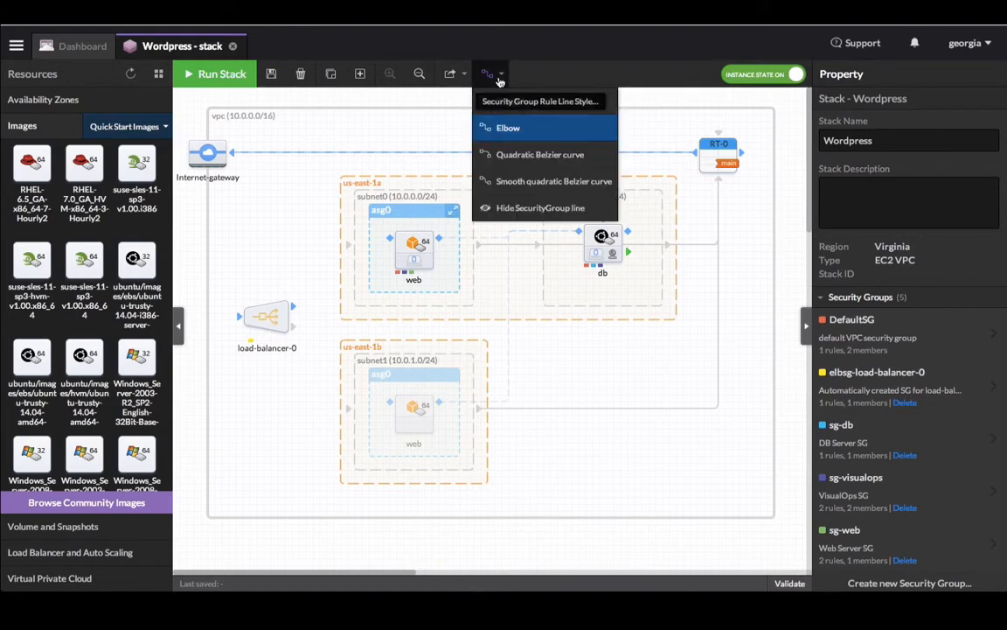
{"action": "left_click", "coordinate": [513, 182]}
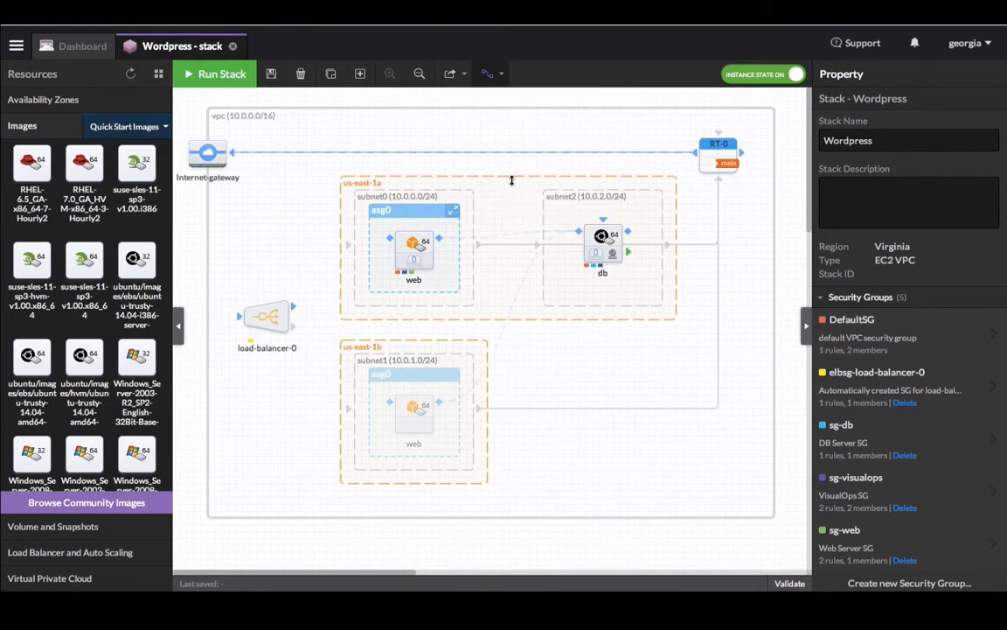
{"action": "left_click", "coordinate": [486, 78]}
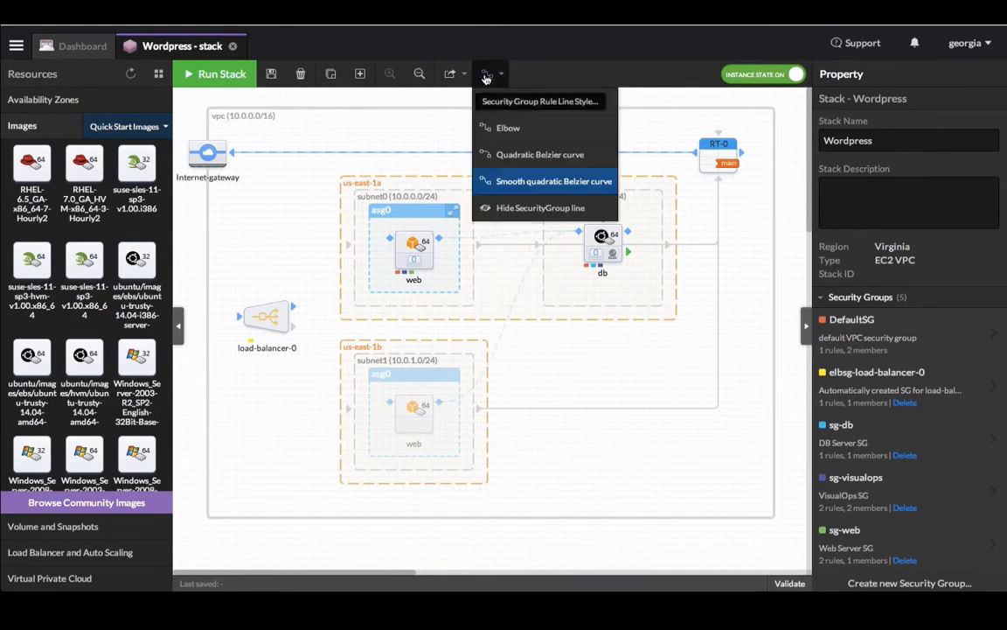
{"action": "left_click", "coordinate": [503, 128]}
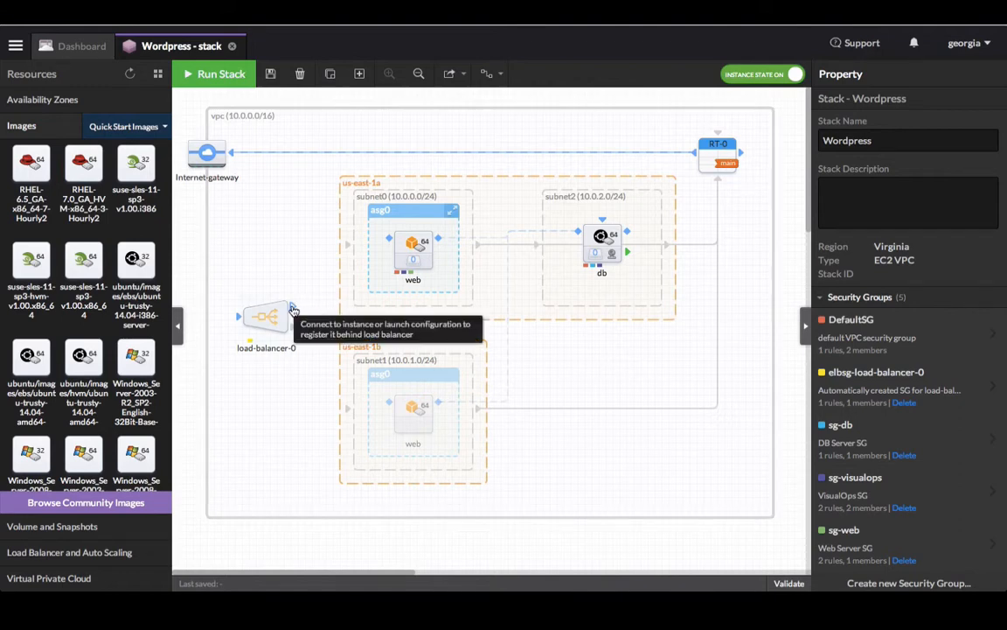
Step: Link load-balancer-0 to the web instance with a TCP port 80 rule to sg-web, then select load-balancer-0
{"action": "left_click_drag", "start_coordinate": [292, 311], "coordinate": [390, 244]}
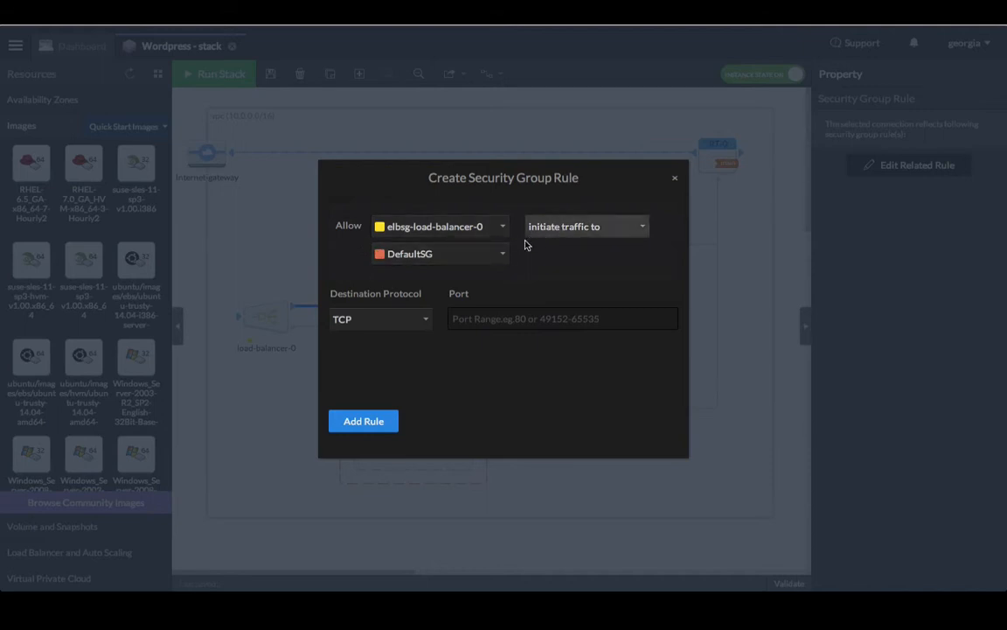
{"action": "left_click", "coordinate": [479, 258]}
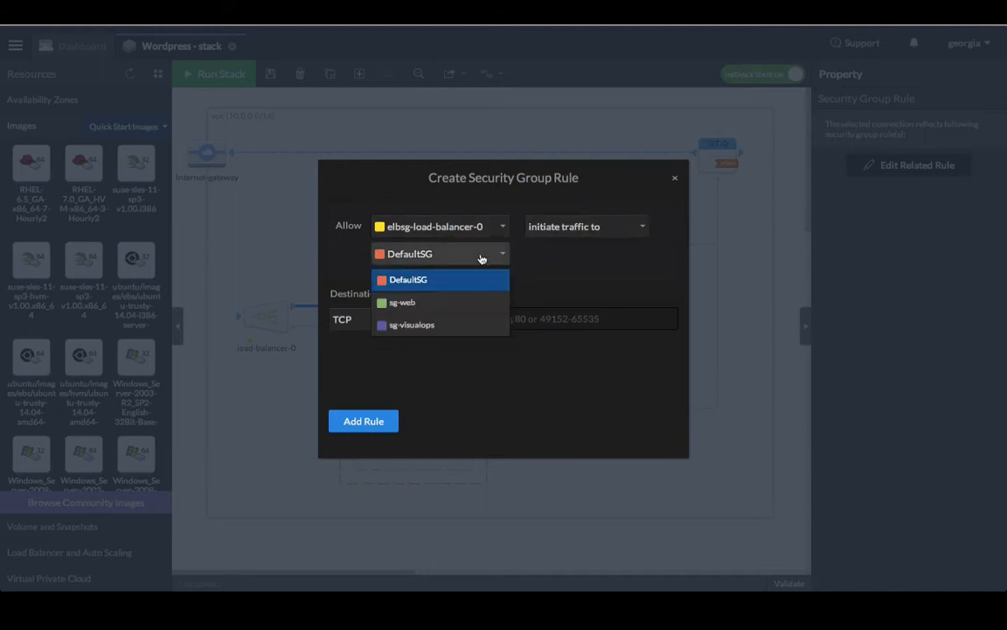
{"action": "left_click", "coordinate": [438, 302]}
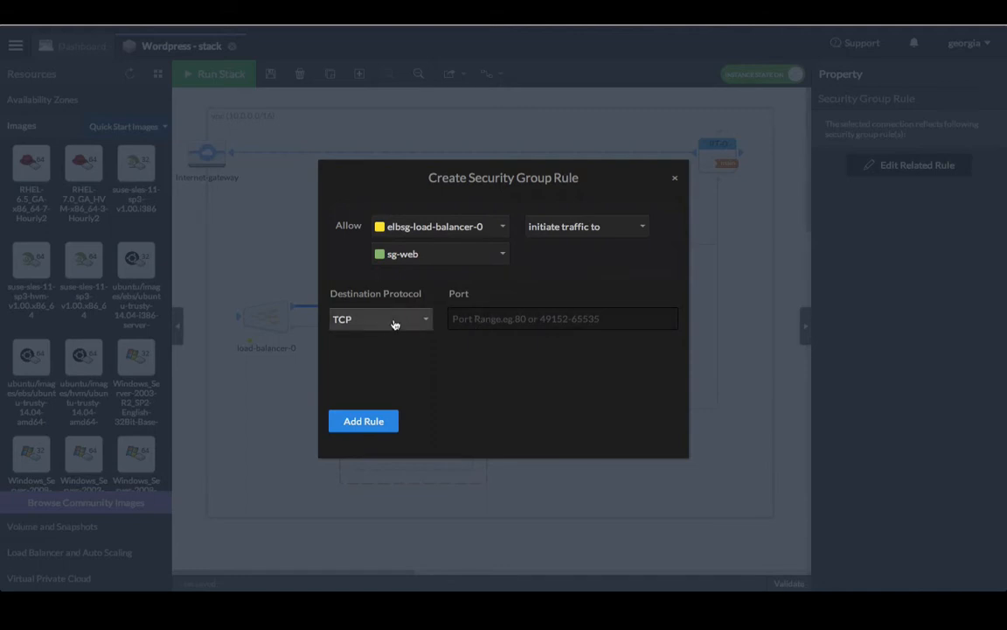
{"action": "left_click", "coordinate": [459, 319]}
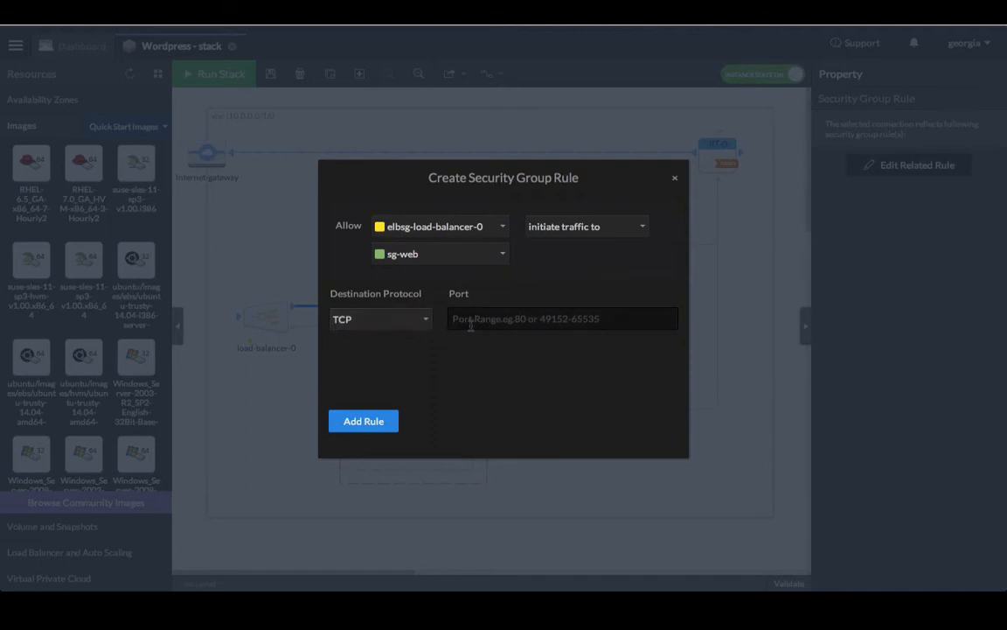
{"action": "type", "text": "80"}
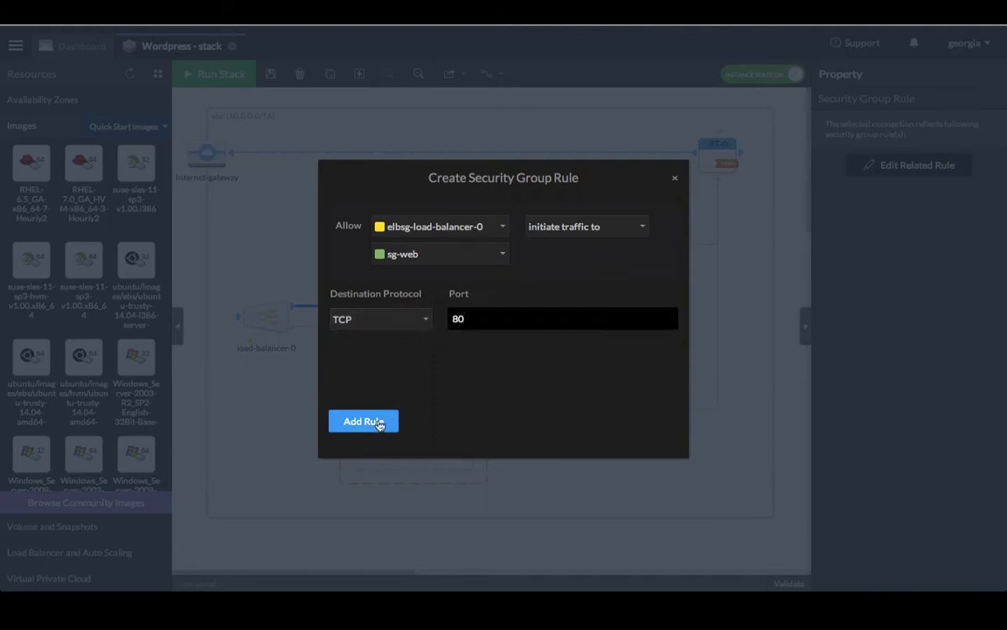
{"action": "left_click", "coordinate": [371, 421]}
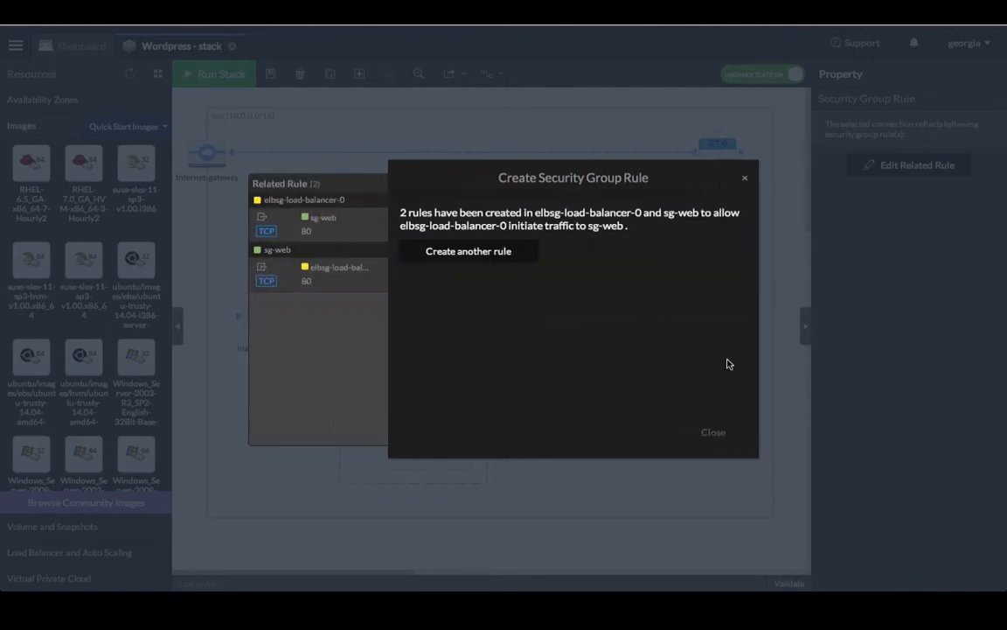
{"action": "left_click", "coordinate": [713, 432]}
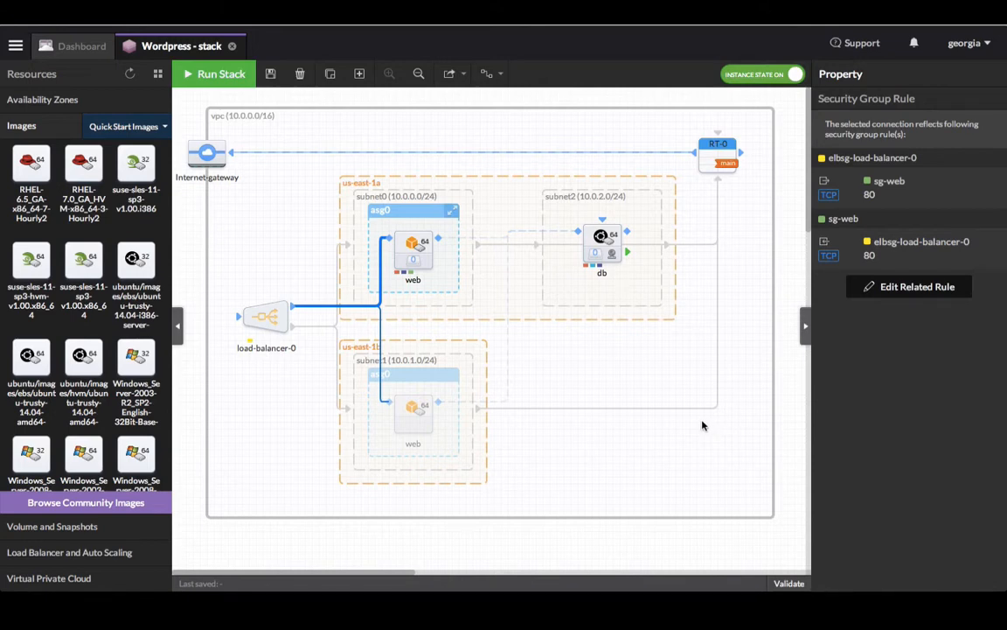
{"action": "left_click", "coordinate": [265, 317]}
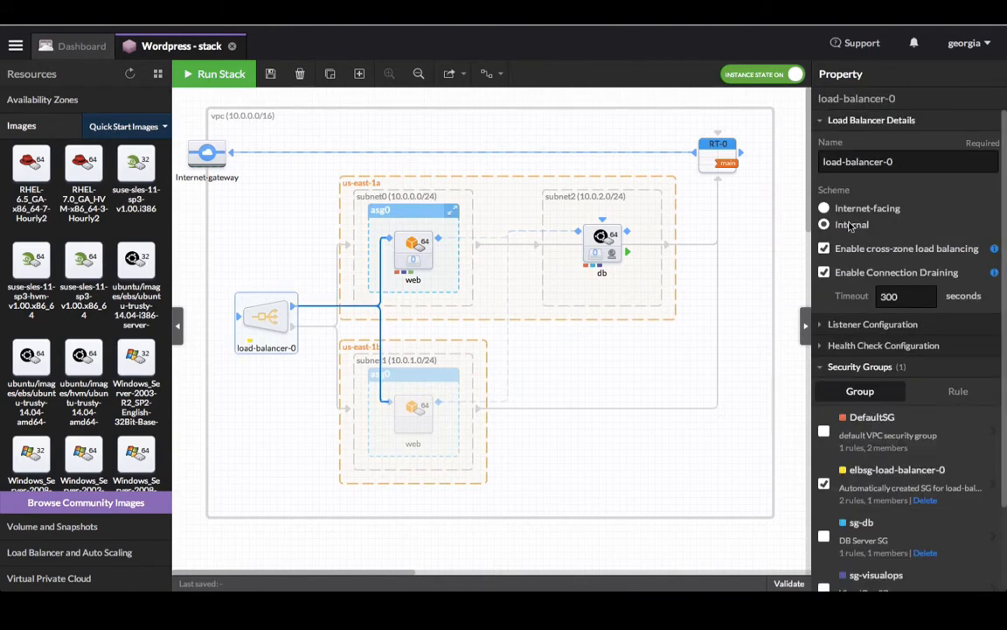
Step: Make load-balancer-0 internet-facing with a TCP ping health check on port 80
{"action": "left_click", "coordinate": [825, 208]}
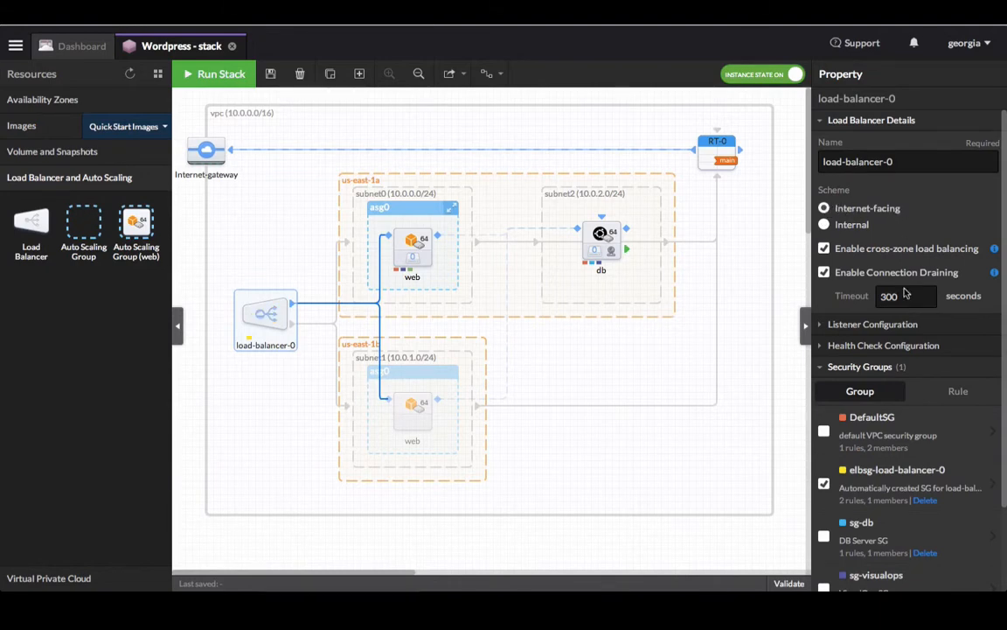
{"action": "left_click", "coordinate": [908, 346]}
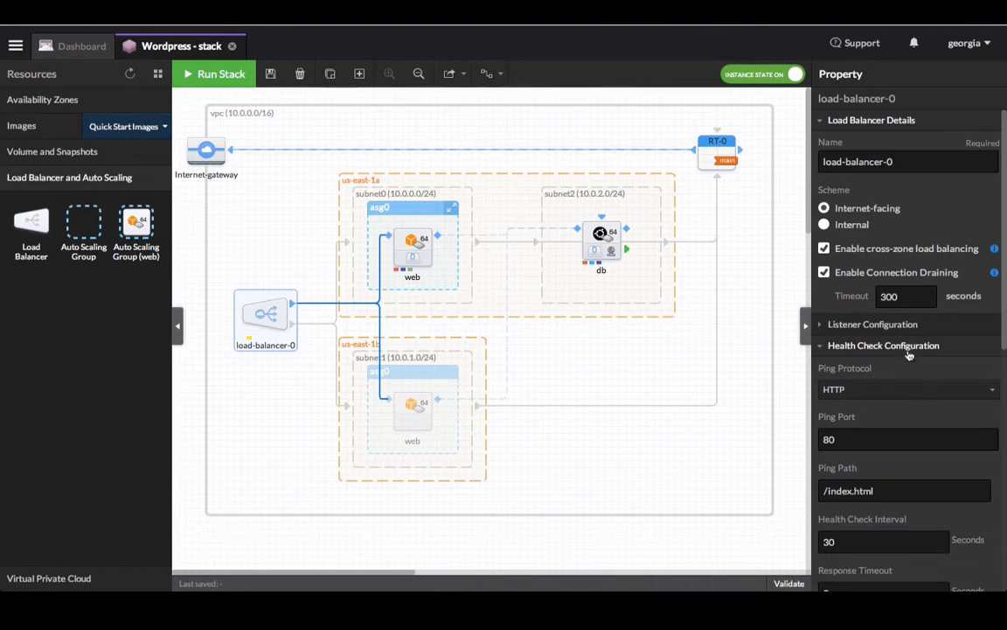
{"action": "scroll", "coordinate": [910, 416], "scroll_direction": "down", "scroll_amount": 2}
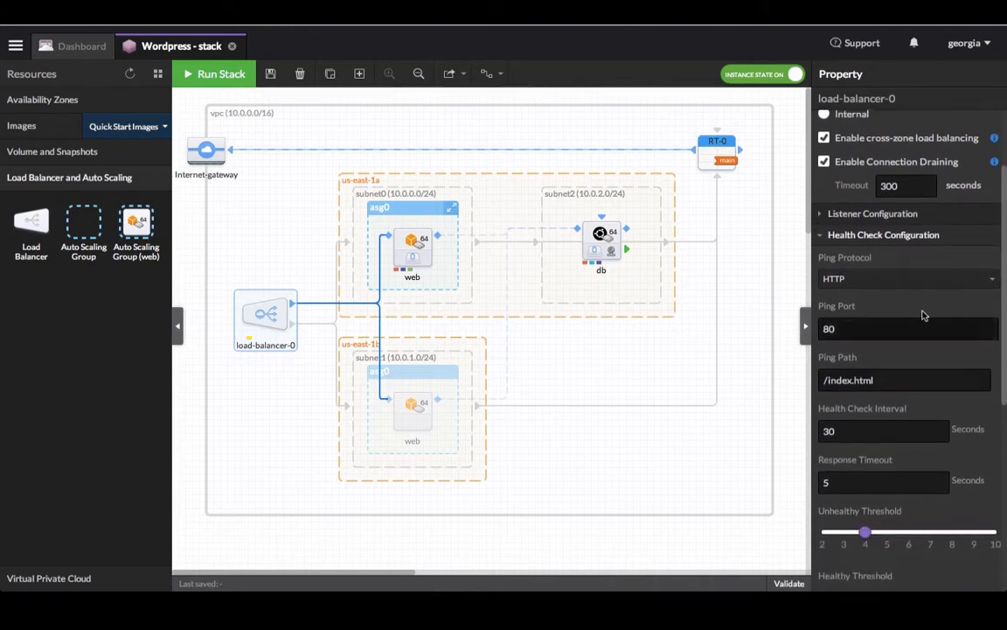
{"action": "left_click", "coordinate": [935, 287]}
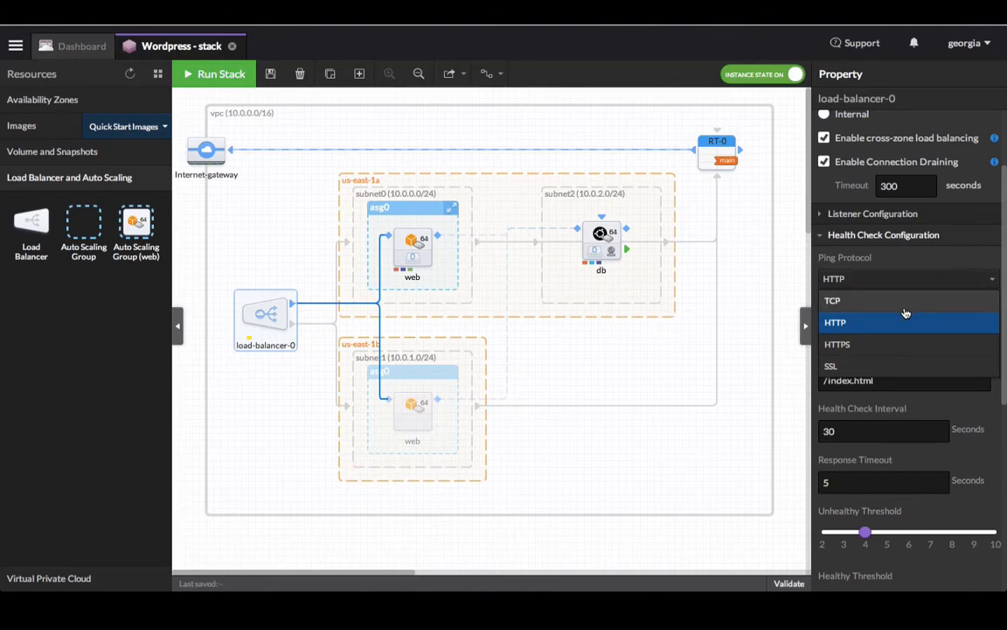
{"action": "left_click", "coordinate": [906, 308]}
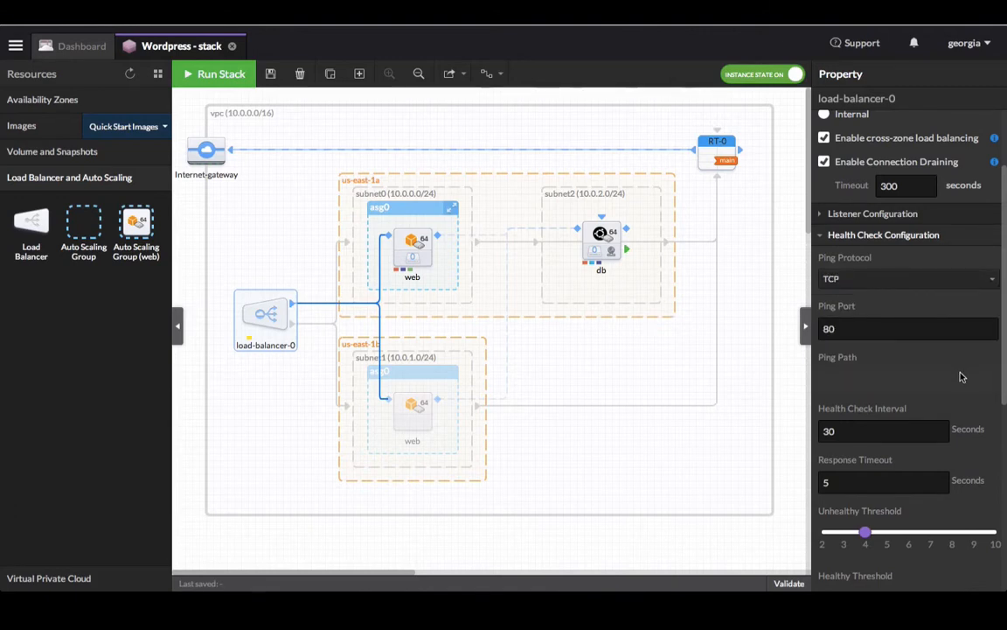
{"action": "scroll", "coordinate": [960, 376], "scroll_direction": "down", "scroll_amount": 5}
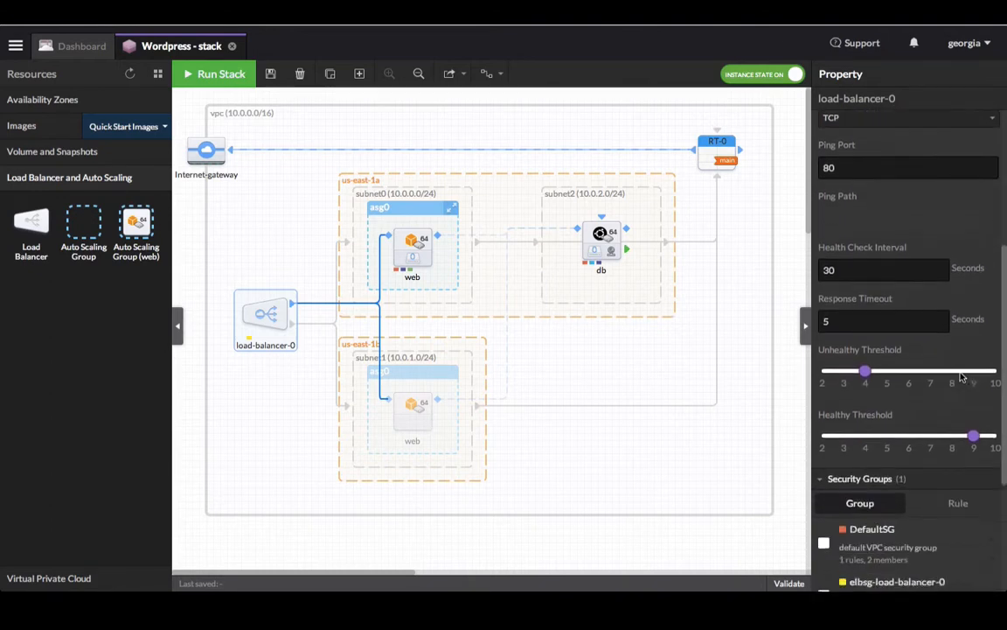
{"action": "scroll", "coordinate": [960, 376], "scroll_direction": "down", "scroll_amount": 3}
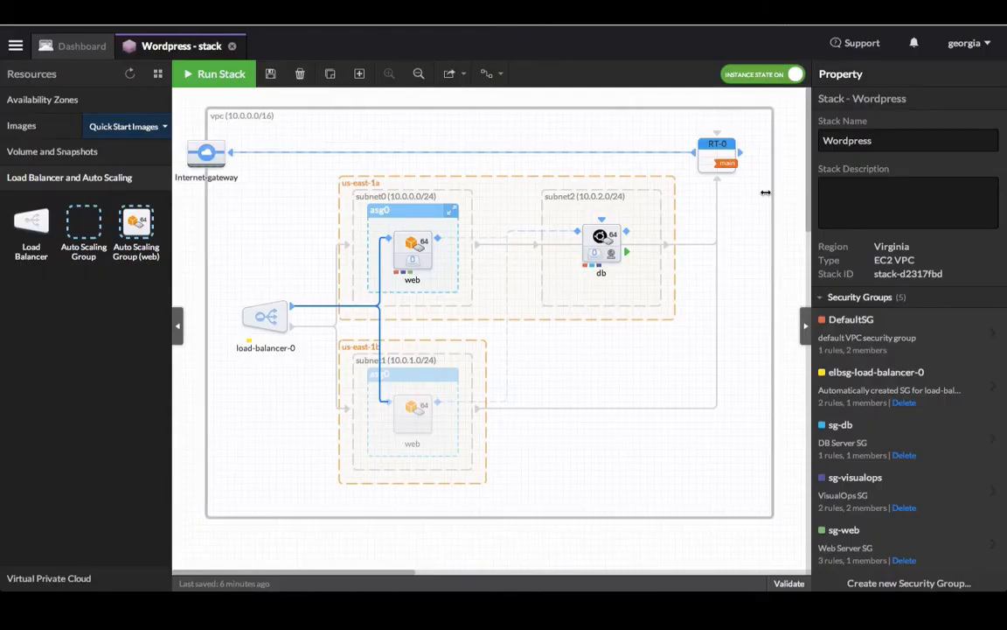
Step: Show the db instance's empty State list, glance at the keyboard shortcuts, and add a first state
{"action": "left_click", "coordinate": [597, 236]}
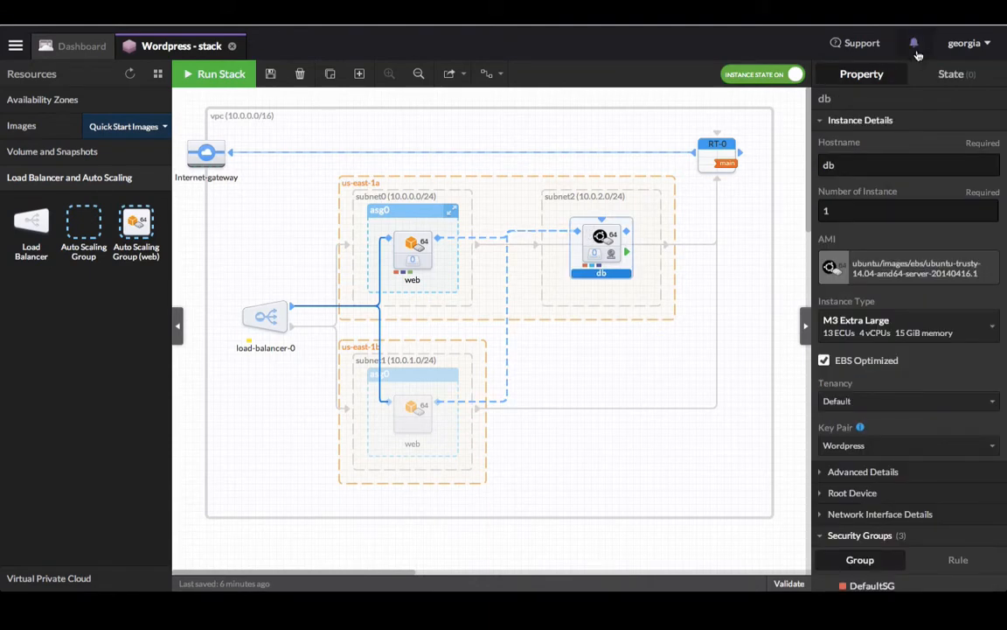
{"action": "left_click", "coordinate": [956, 76]}
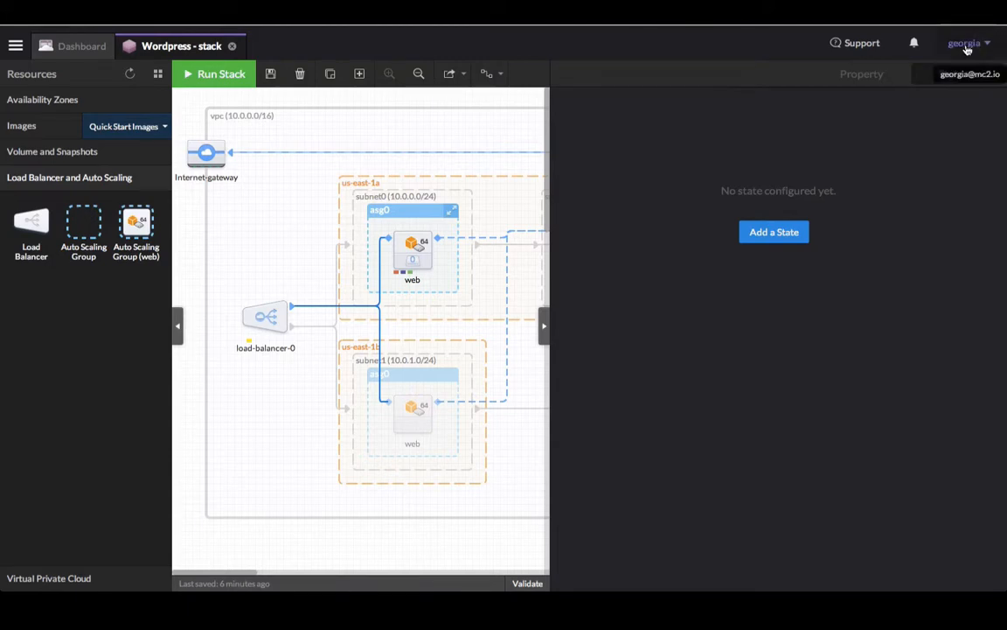
{"action": "left_click", "coordinate": [966, 46]}
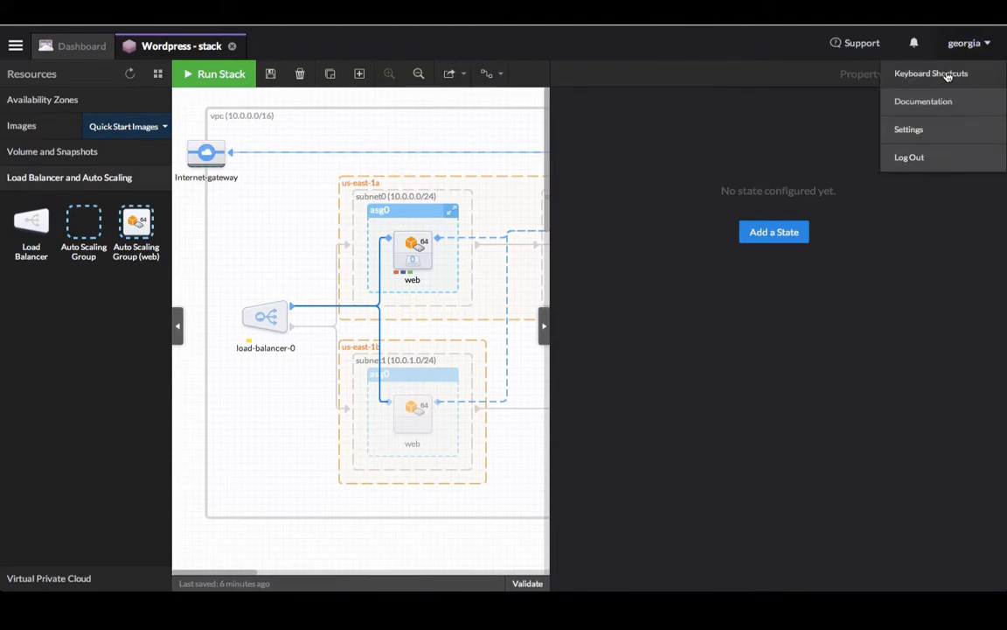
{"action": "left_click", "coordinate": [947, 78]}
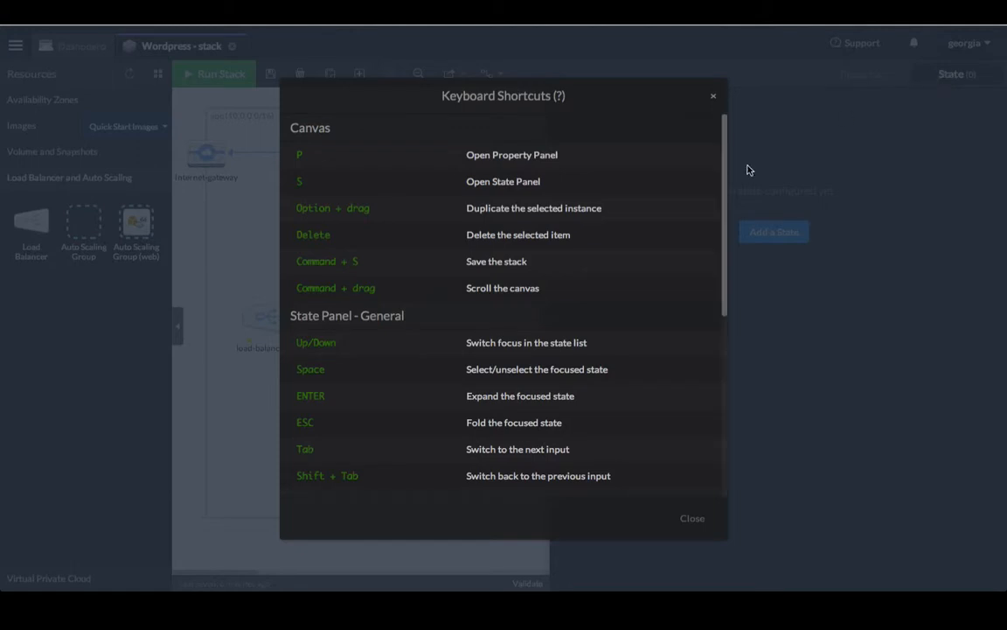
{"action": "scroll", "coordinate": [622, 274], "scroll_direction": "down", "scroll_amount": 5}
{"action": "scroll", "coordinate": [623, 274], "scroll_direction": "down", "scroll_amount": 2}
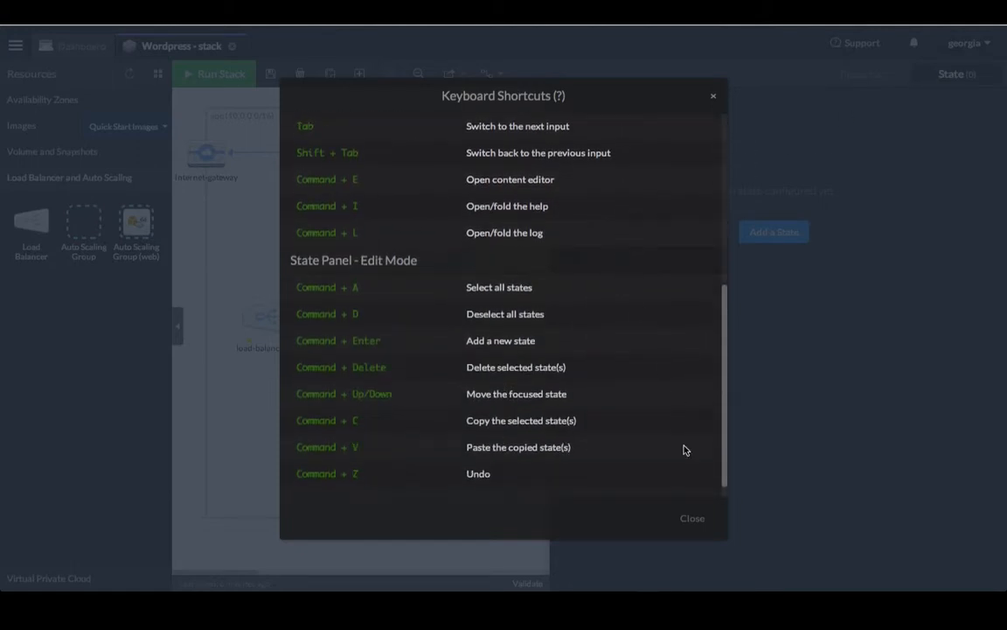
{"action": "left_click", "coordinate": [691, 518]}
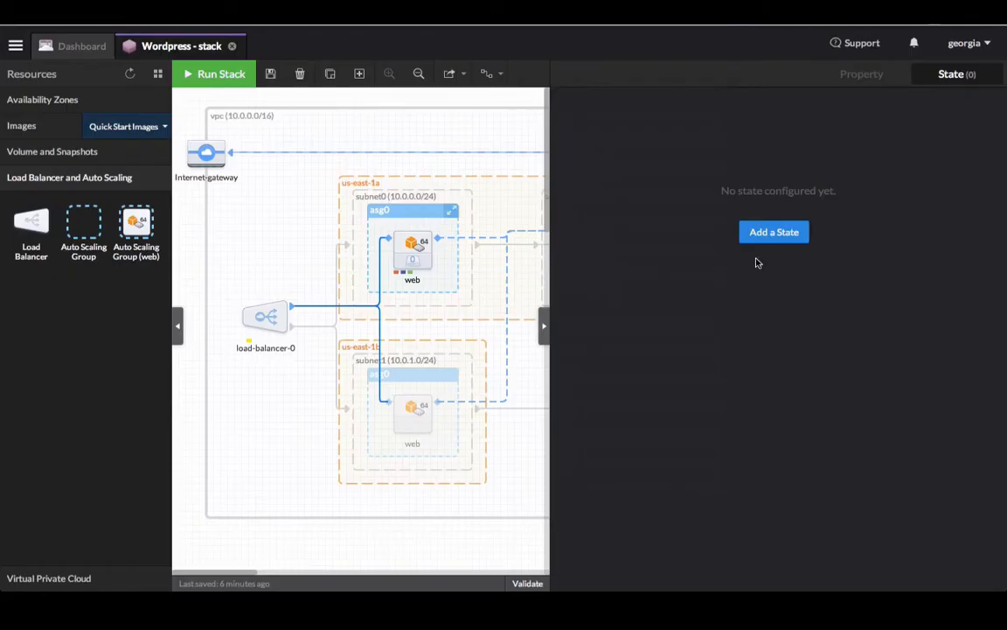
{"action": "left_click", "coordinate": [771, 232]}
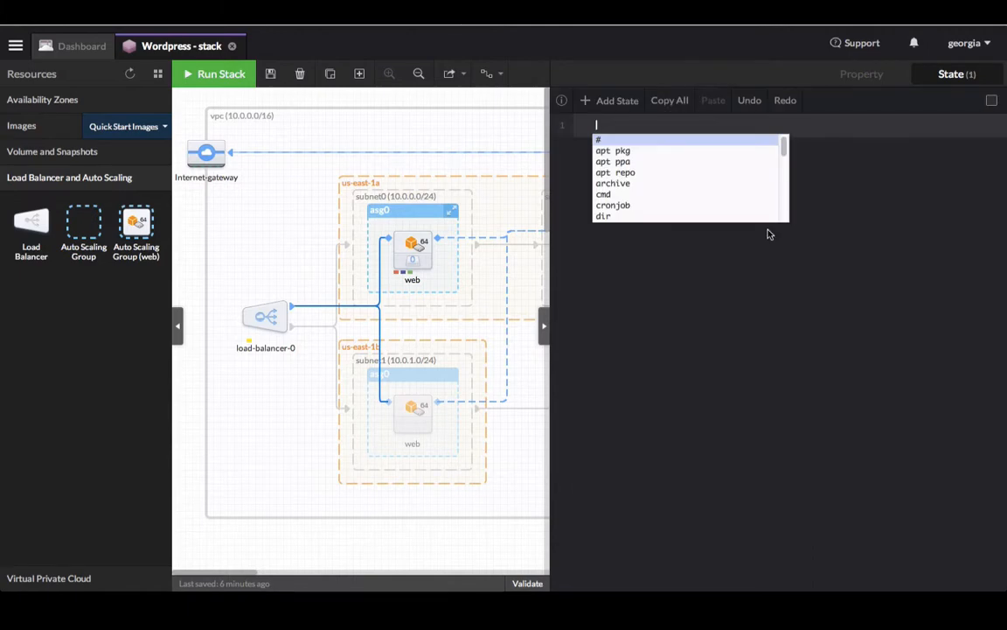
Step: Make db's first state an apt pkg state and read its help description
{"action": "type", "text": "apt"}
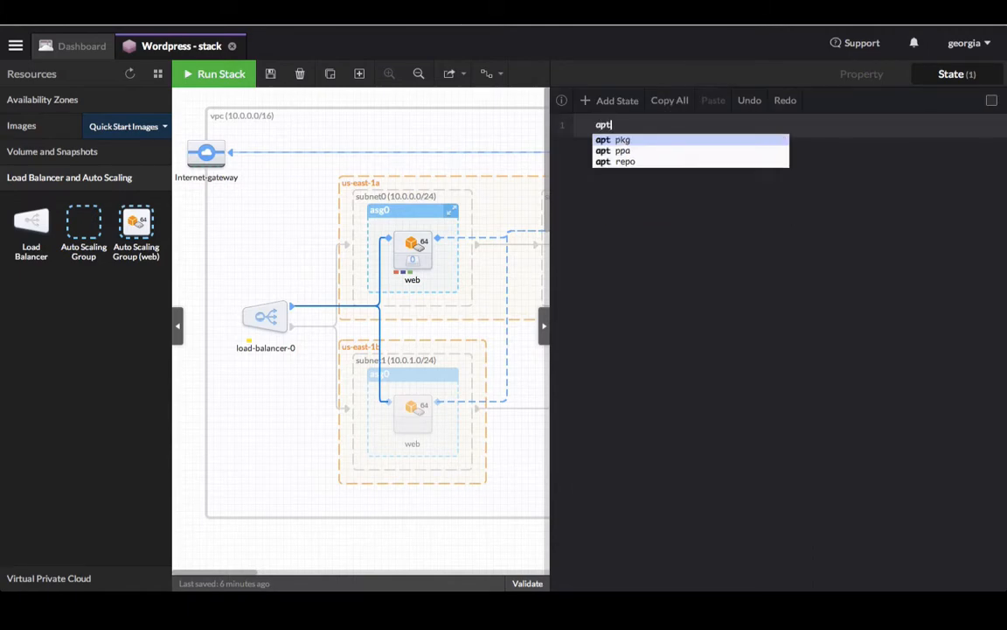
{"action": "key", "text": "Return"}
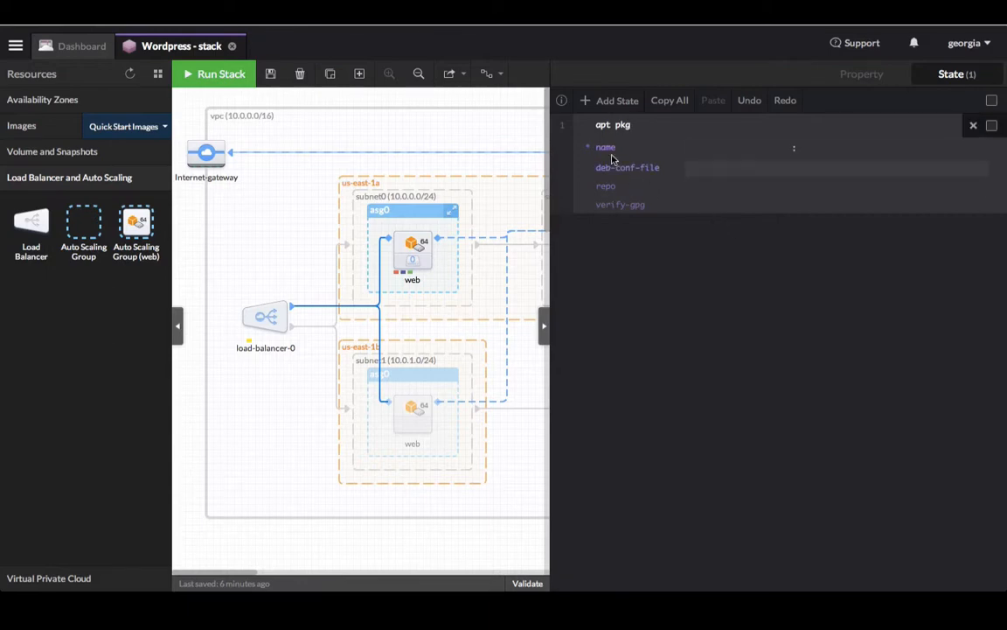
{"action": "left_click", "coordinate": [563, 104]}
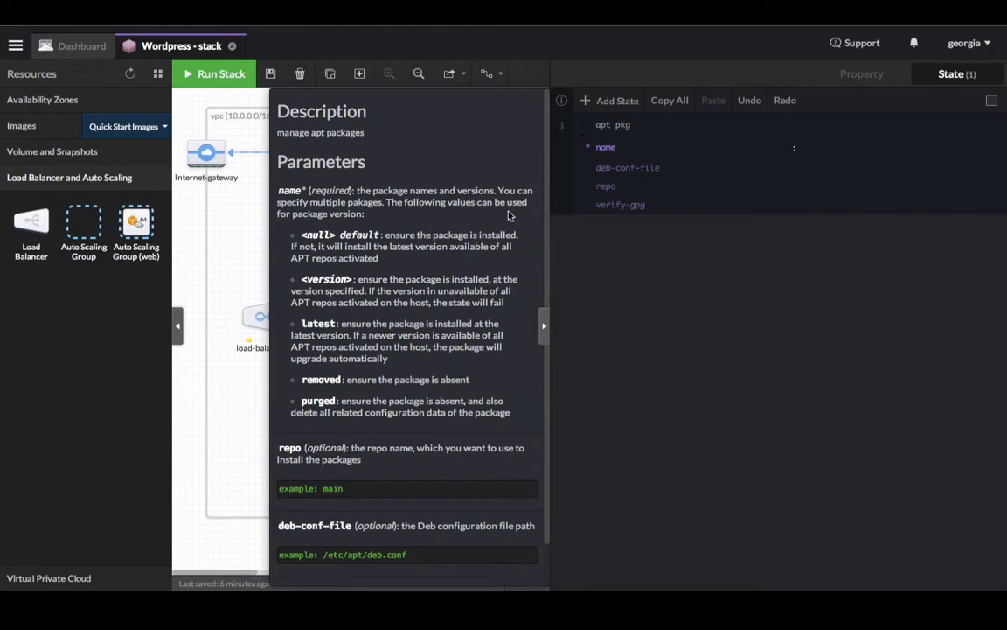
{"action": "scroll", "coordinate": [509, 215], "scroll_direction": "down", "scroll_amount": 1}
{"action": "scroll", "coordinate": [510, 215], "scroll_direction": "up", "scroll_amount": 1}
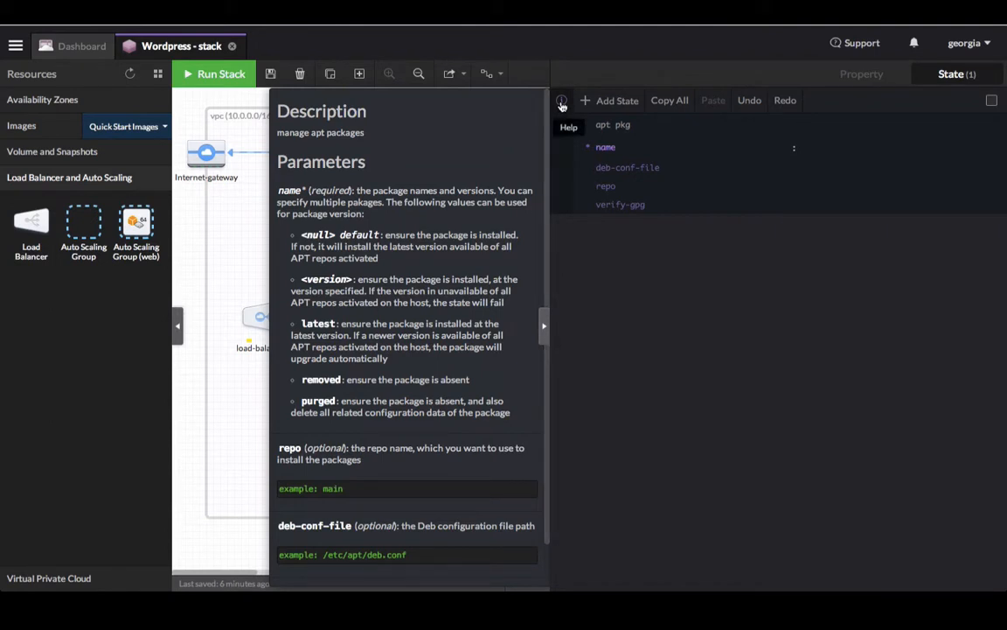
{"action": "left_click", "coordinate": [562, 105]}
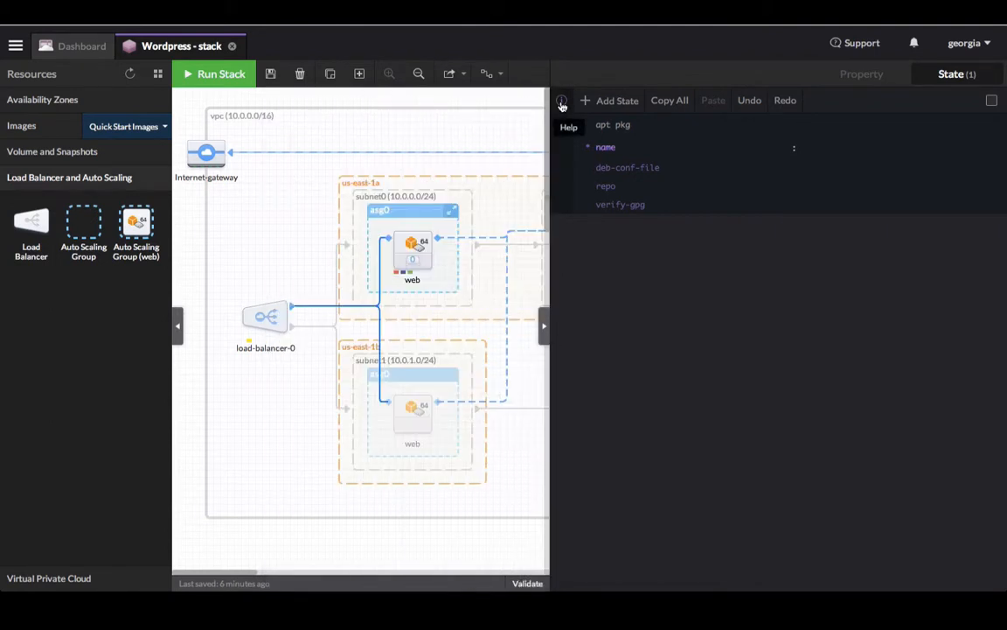
Step: Install mysql-server in the apt pkg state and add a second state of type cmd
{"action": "left_click", "coordinate": [700, 148]}
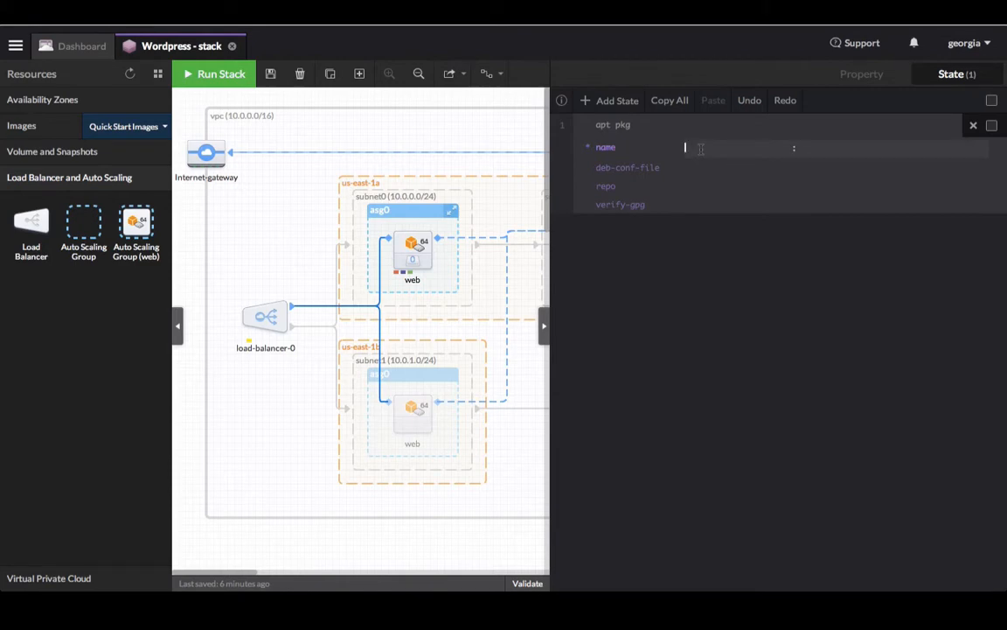
{"action": "type", "text": "mysql-"}
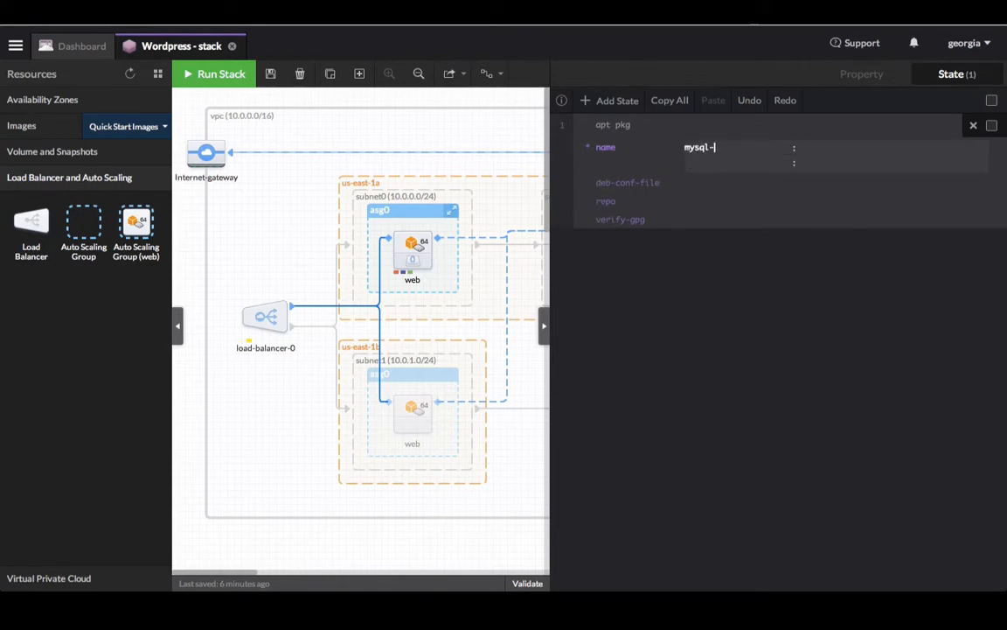
{"action": "type", "text": "server"}
{"action": "left_click", "coordinate": [612, 101]}
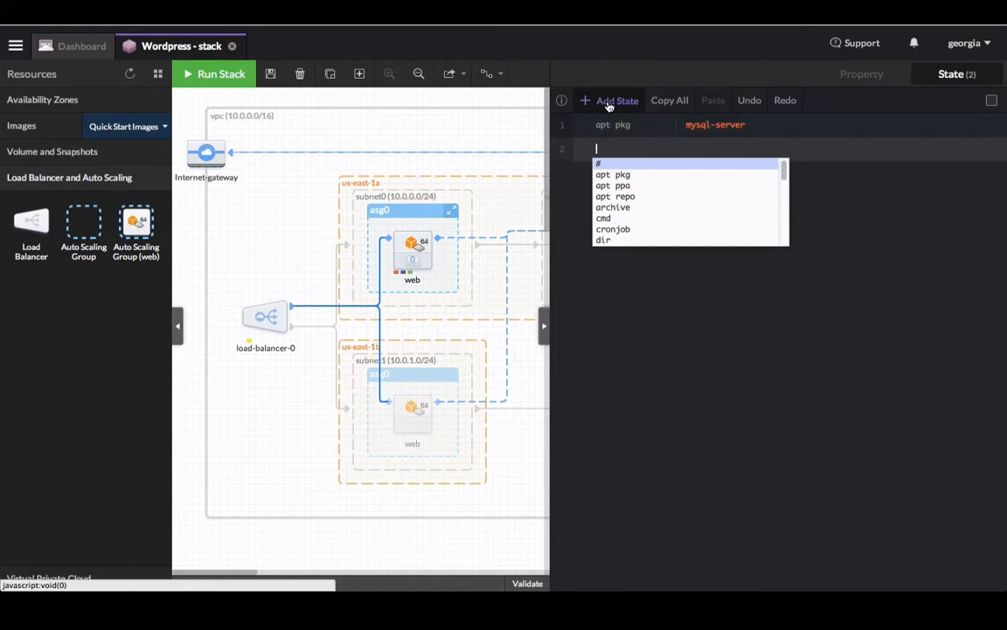
{"action": "type", "text": "cmd"}
{"action": "key", "text": "Return"}
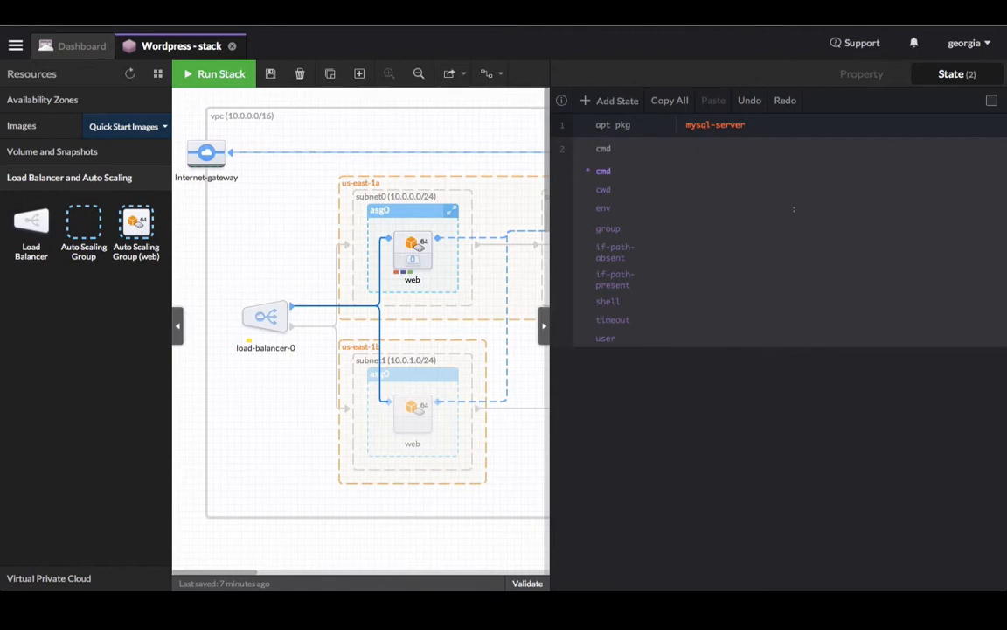
Step: Set the cmd to a sed rewriting bind-address in /etc/mysql/my.cnf, and begin a service state
{"action": "left_click", "coordinate": [696, 168]}
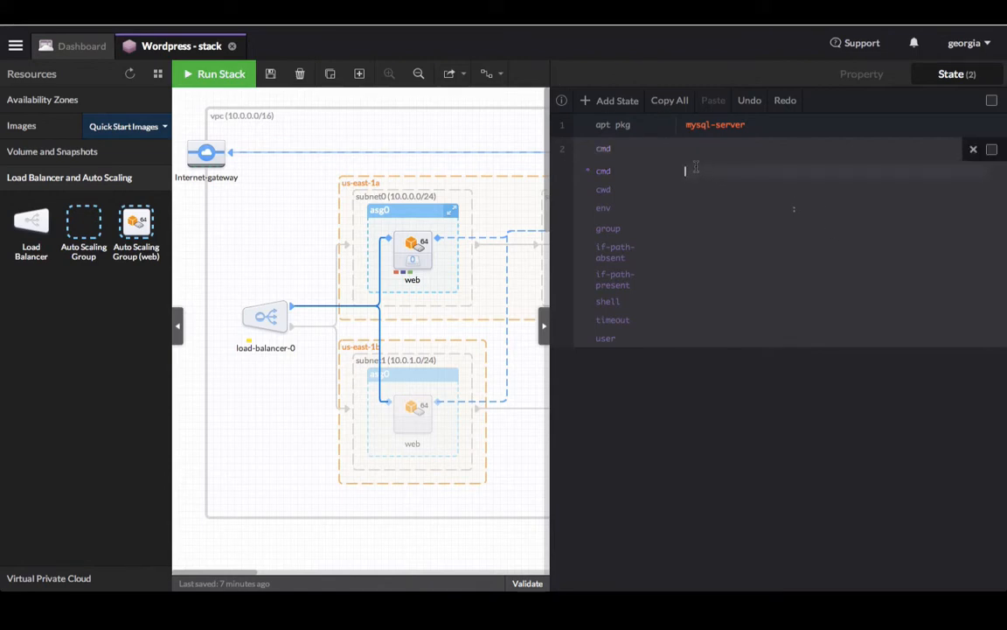
{"action": "key", "text": "ctrl+v"}
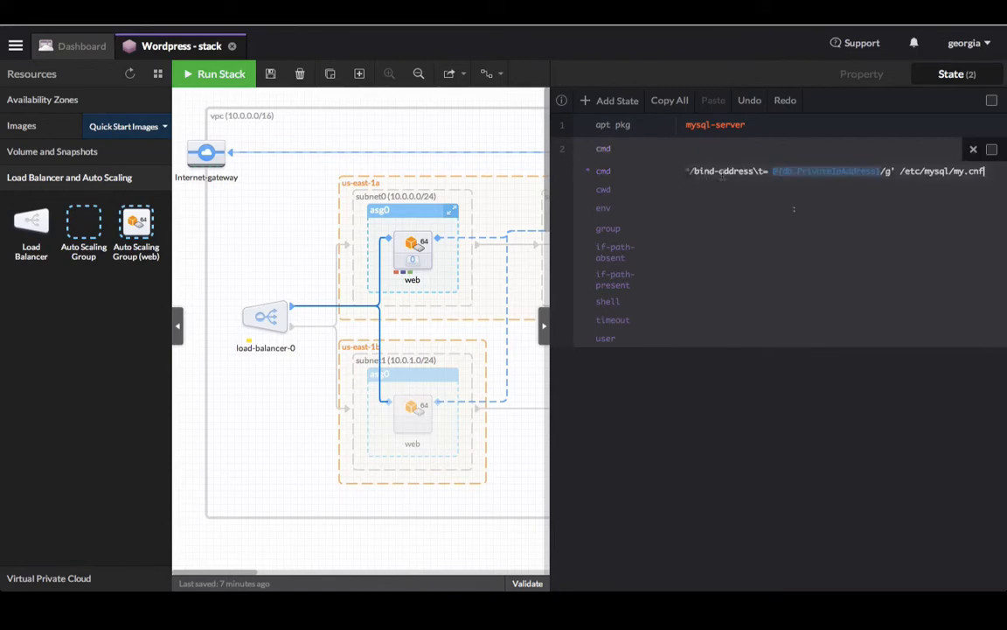
{"action": "left_click", "coordinate": [773, 171]}
{"action": "left_click_drag", "start_coordinate": [773, 171], "coordinate": [894, 174]}
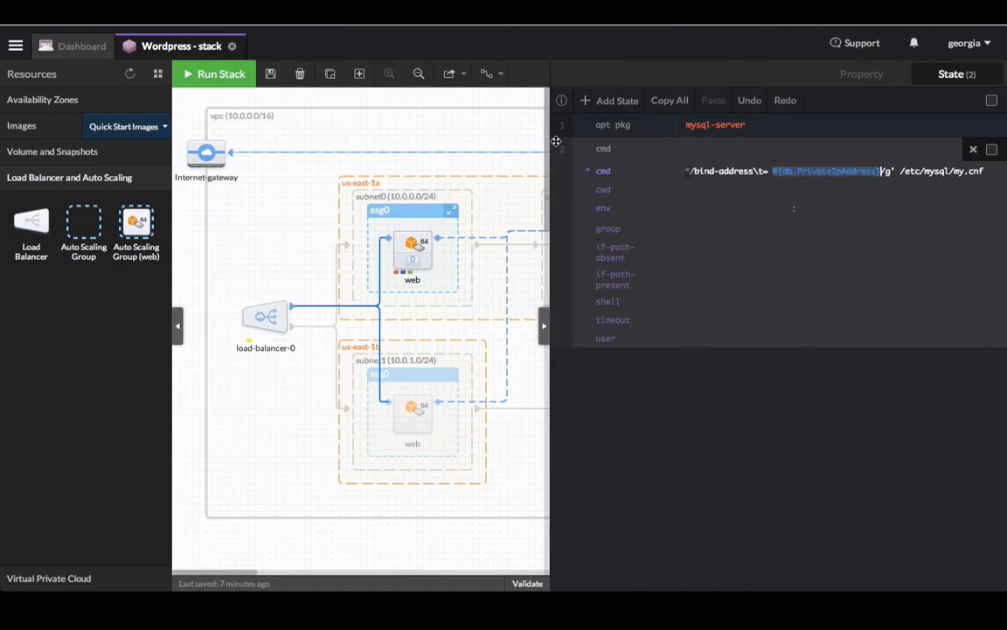
{"action": "left_click", "coordinate": [609, 107]}
{"action": "type", "text": "service"}
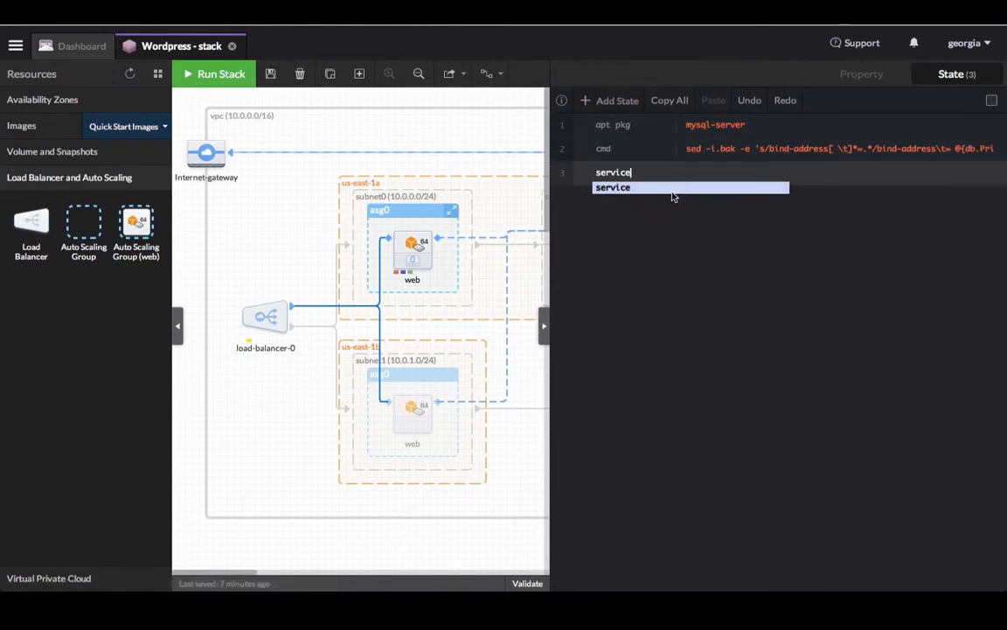
Step: Make the third state a service state running mysql and watching /etc/mysql/my.cnf
{"action": "key", "text": "Return"}
{"action": "type", "text": "mysql"}
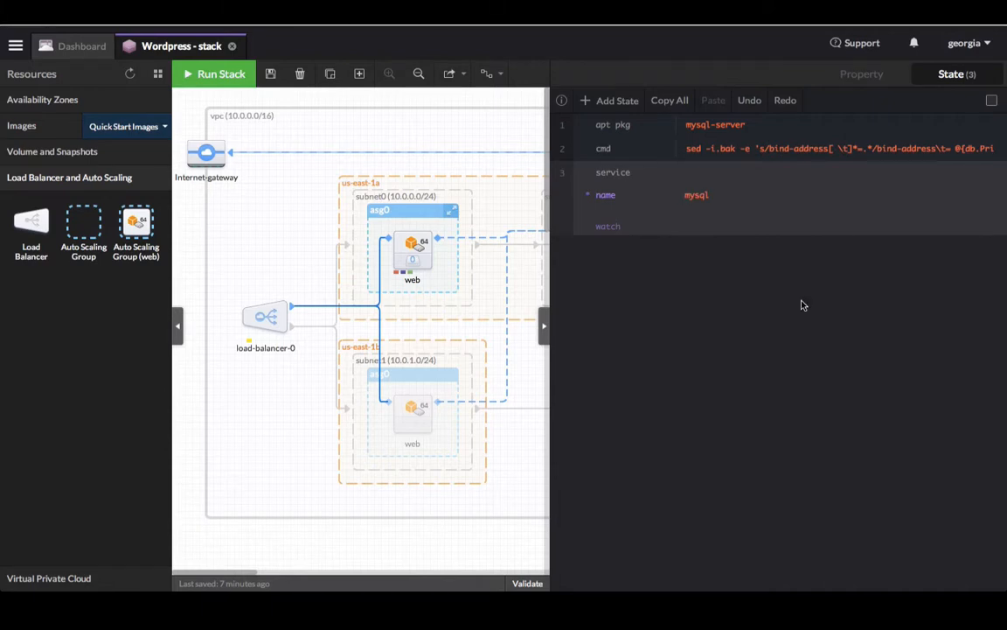
{"action": "left_click", "coordinate": [695, 226]}
{"action": "type", "text": "/etc/mysql/my.cnf"}
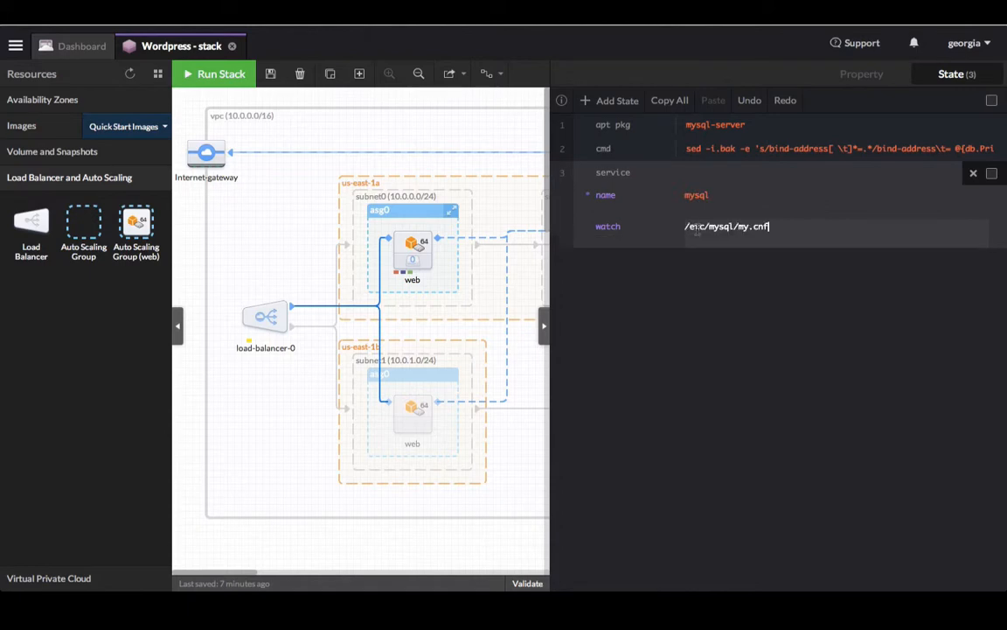
{"action": "key", "text": "Return"}
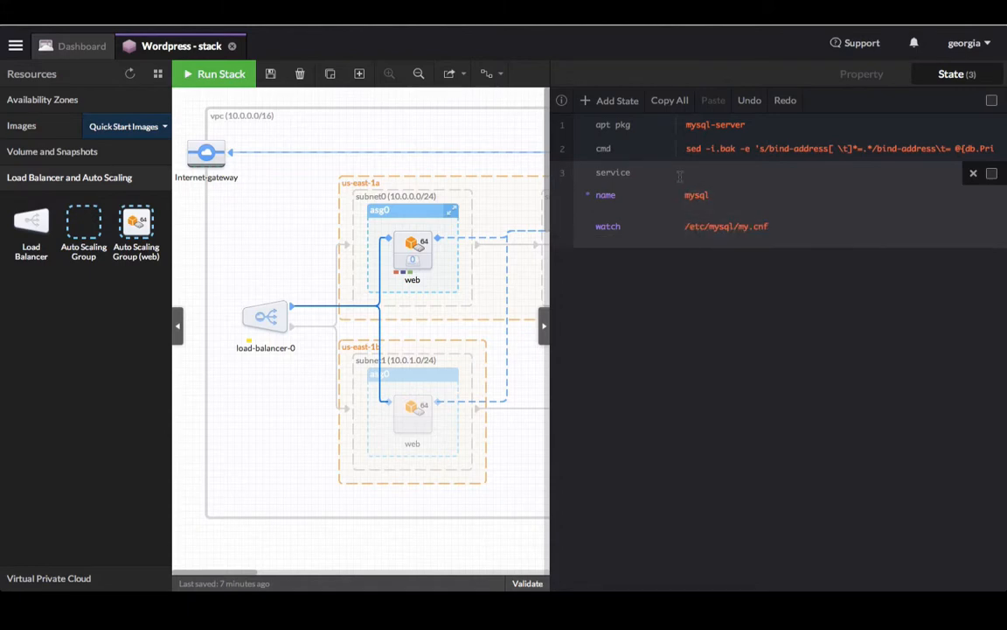
{"action": "key", "text": "Escape"}
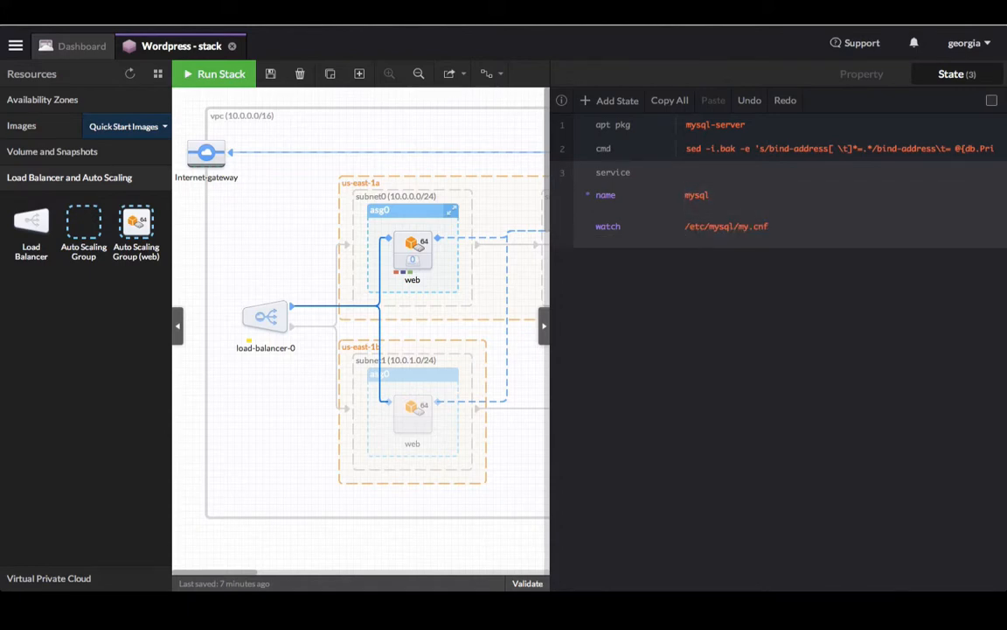
Step: Add a dir state creating /opt/bootstrap and start a fifth state
{"action": "left_click", "coordinate": [608, 102]}
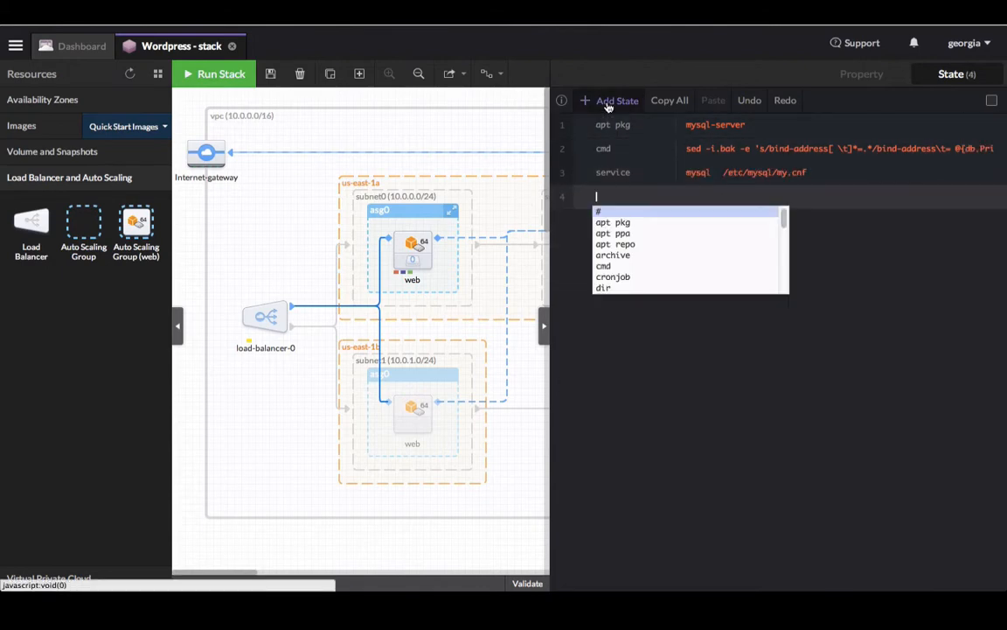
{"action": "type", "text": "dir"}
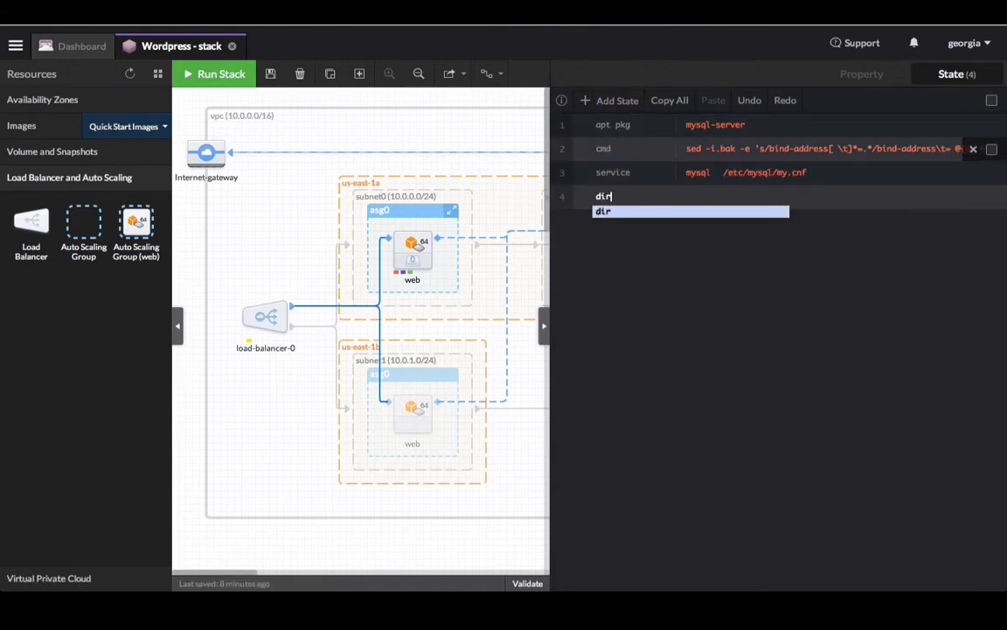
{"action": "key", "text": "Return"}
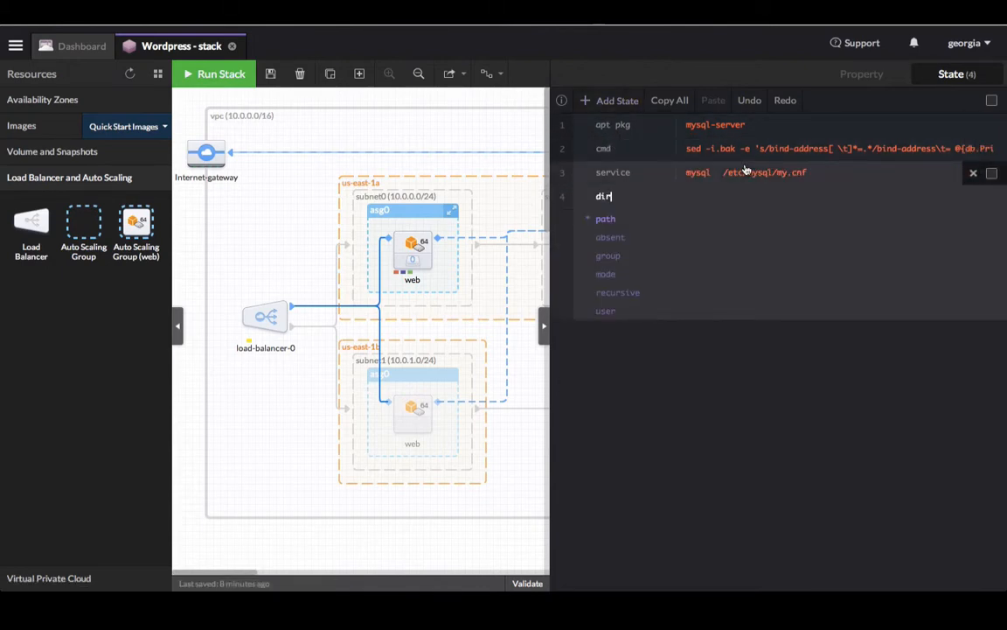
{"action": "left_click", "coordinate": [697, 216]}
{"action": "type", "text": "/opt/bootstrap"}
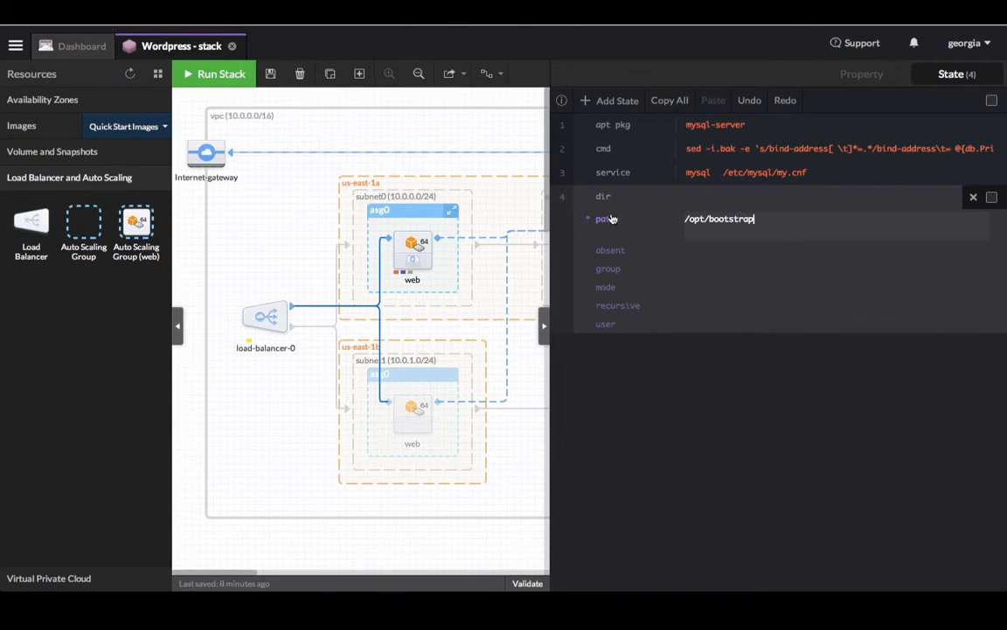
{"action": "left_click", "coordinate": [562, 196]}
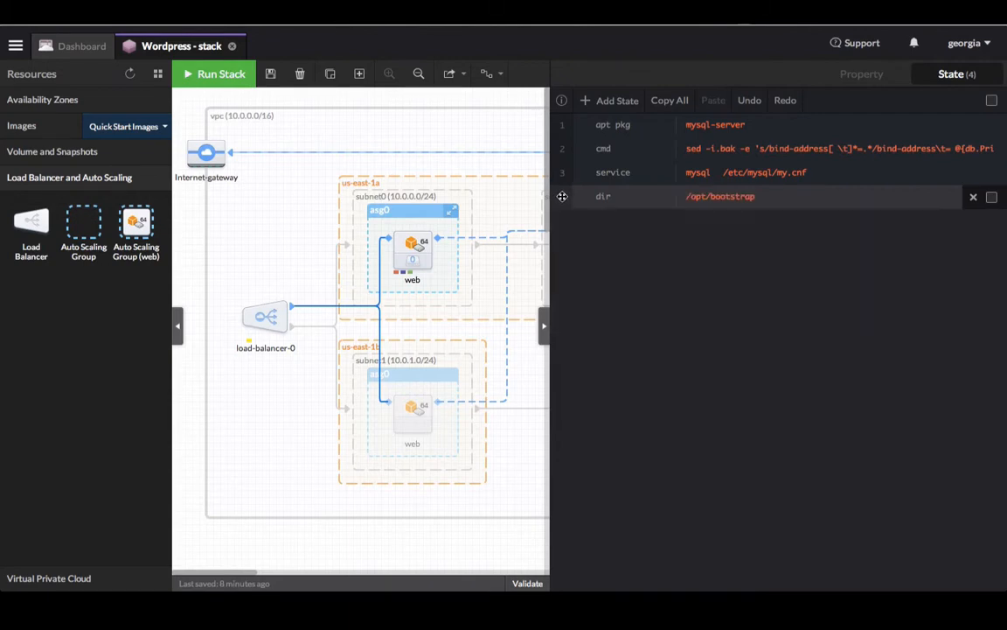
{"action": "left_click", "coordinate": [613, 103]}
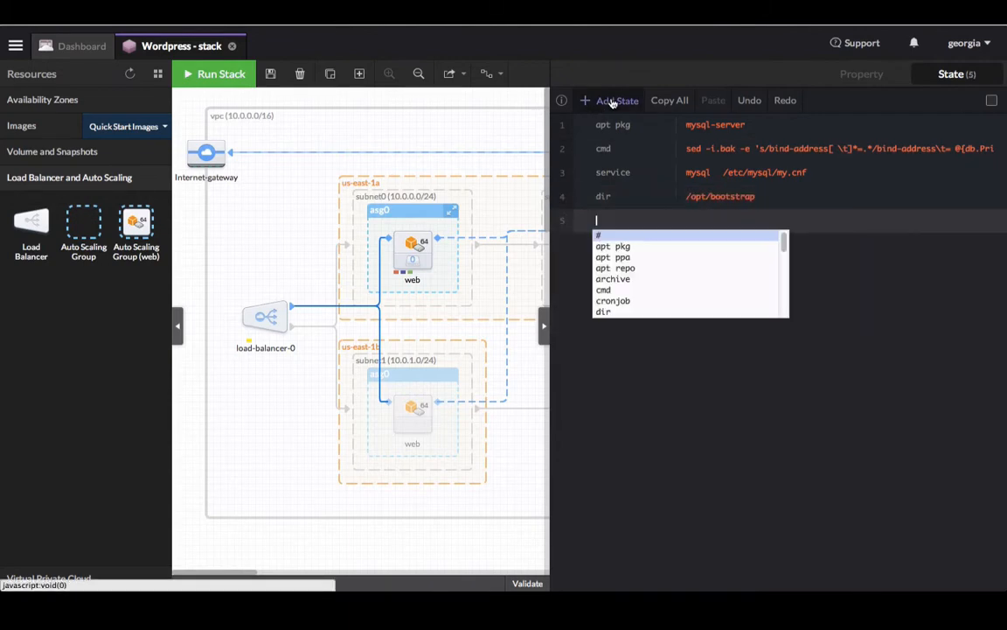
Step: Make the fifth state a file state with path /opt/bootstrap/mysql.sh
{"action": "type", "text": "file"}
{"action": "key", "text": "Return"}
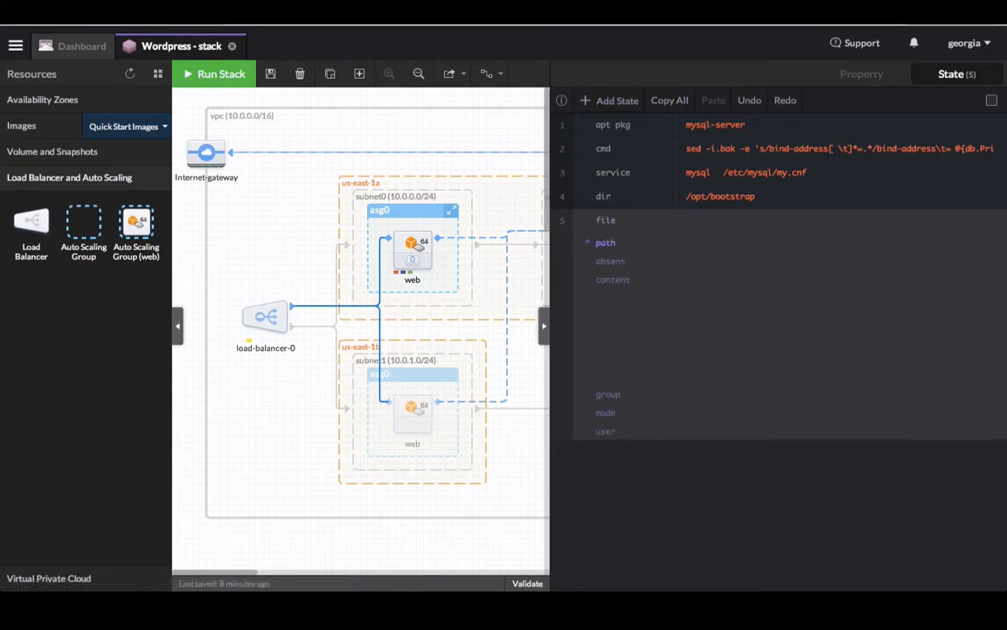
{"action": "left_click", "coordinate": [697, 244]}
{"action": "type", "text": "/opt/bootstrap/mysql.sh"}
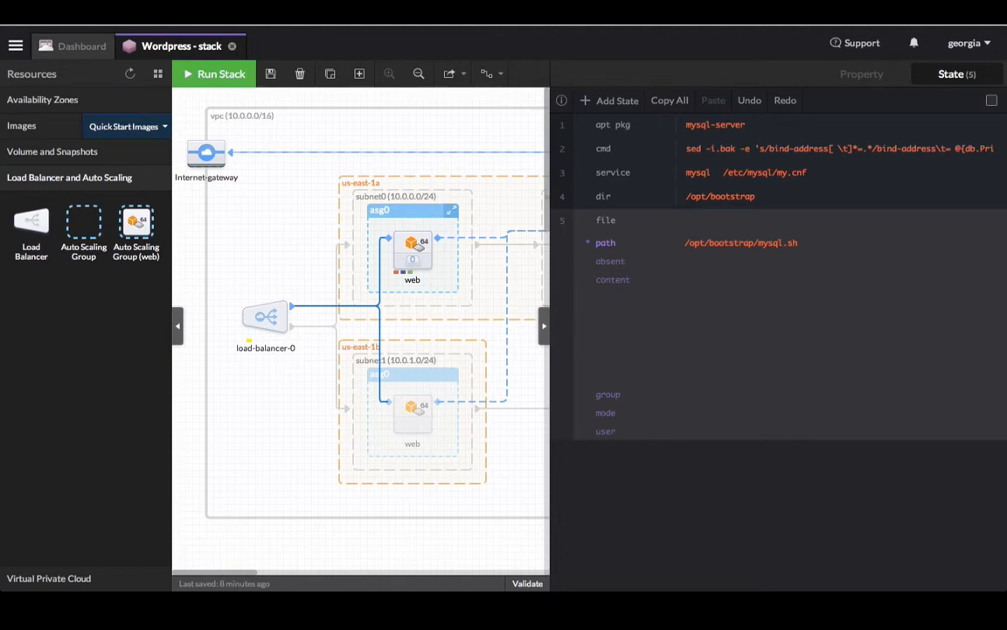
Step: Fill the file content with the SQL creating the WordPress user and mysite database, mode 644
{"action": "mouse_move", "coordinate": [982, 328]}
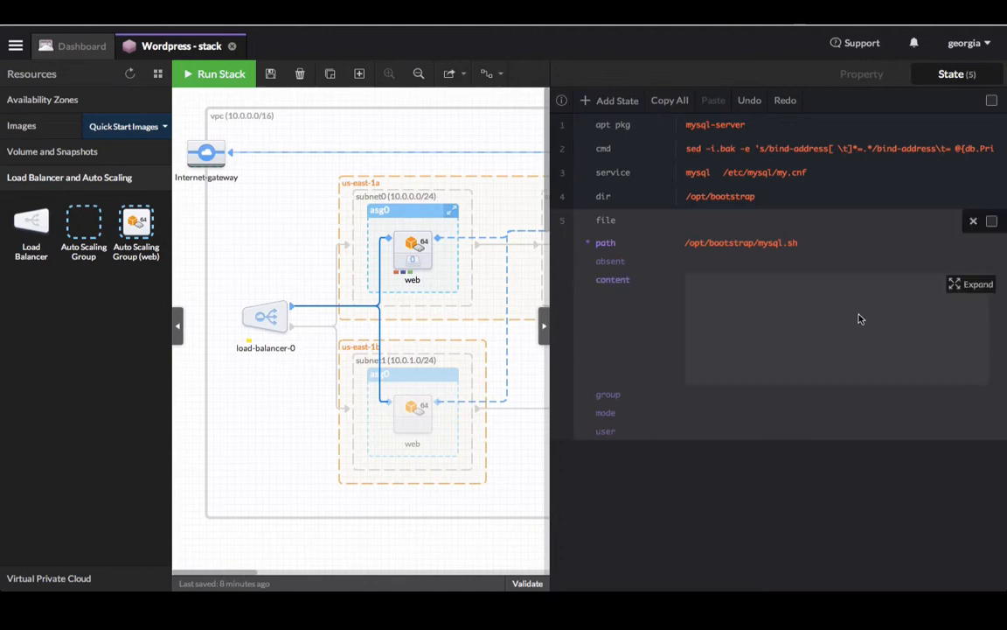
{"action": "left_click", "coordinate": [976, 285]}
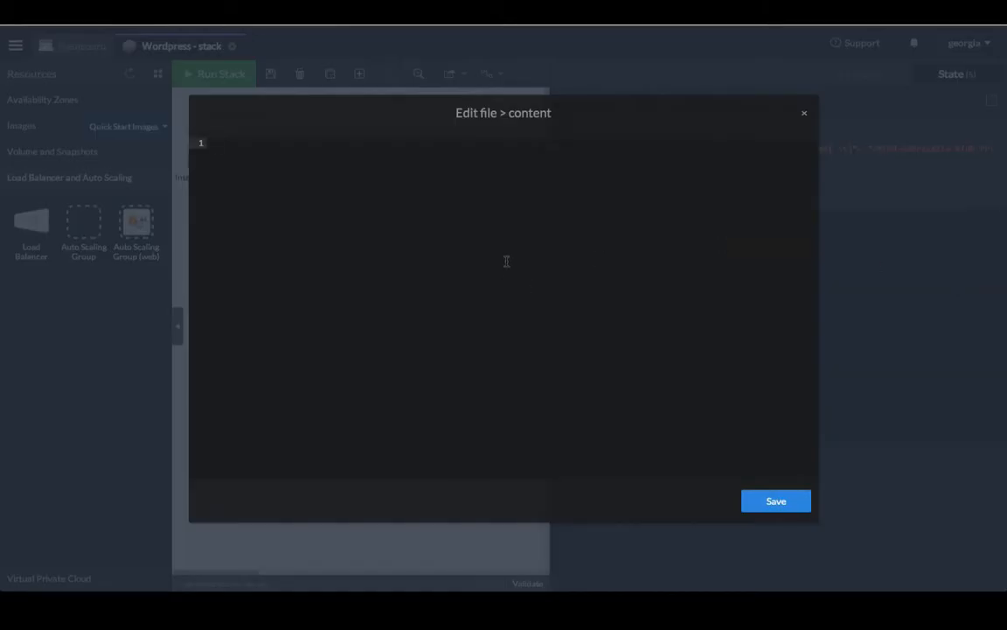
{"action": "type", "text": "CREATE USER 'wp-user'@'localhost' IDENTIFIED BY '123456'; CREATE DATABASE `mysite`; GRANT ALL PRIVILEGES ON `mysite`.* TO \"wp-user\"@\"10.0.%\" IDENTIFIED BY \"123456\"; FLUSH PRIVILEGES;"}
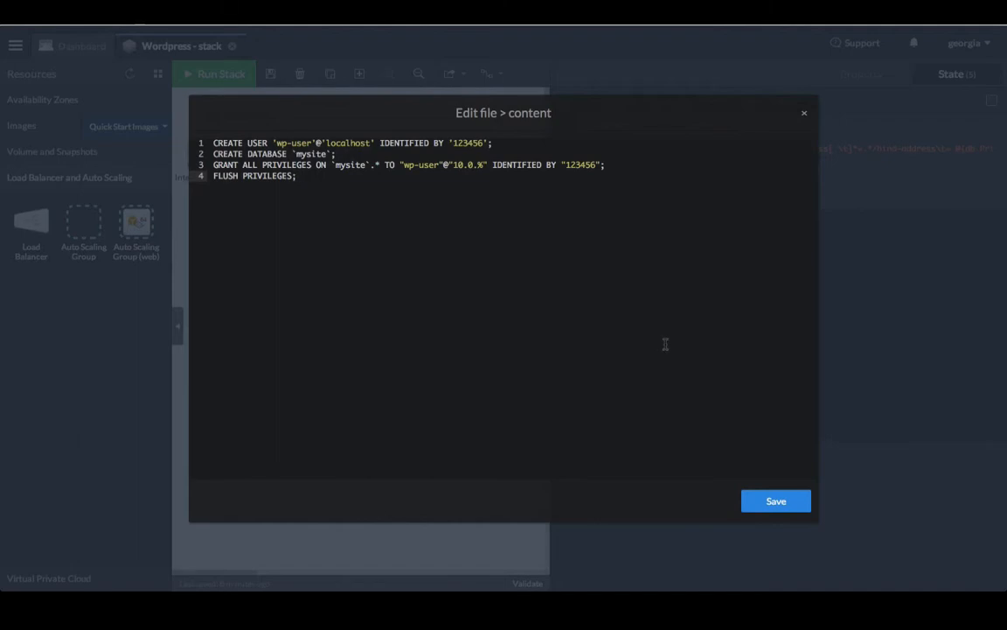
{"action": "left_click", "coordinate": [792, 507]}
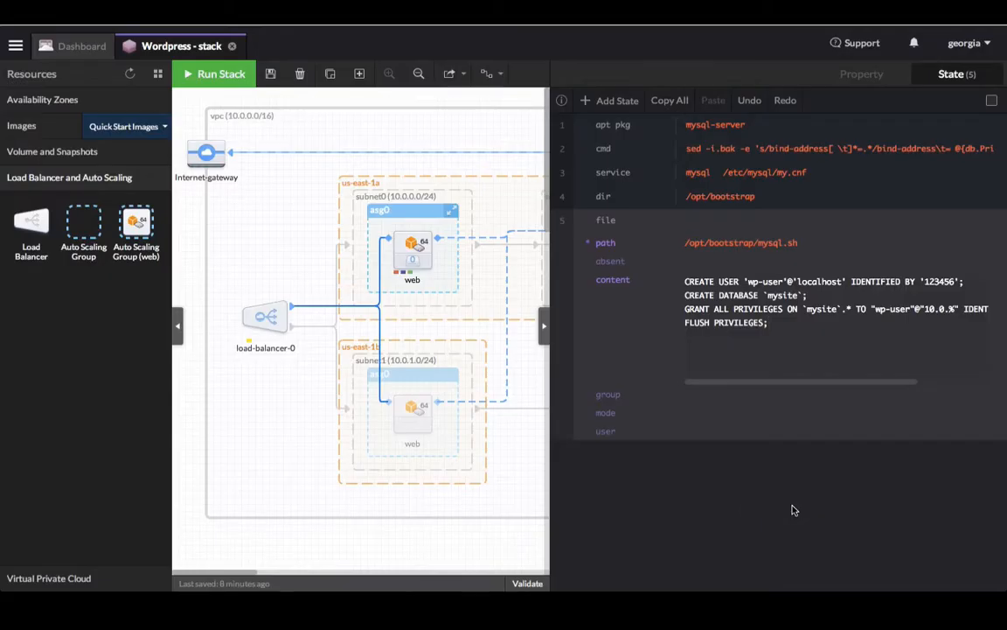
{"action": "left_click", "coordinate": [689, 412]}
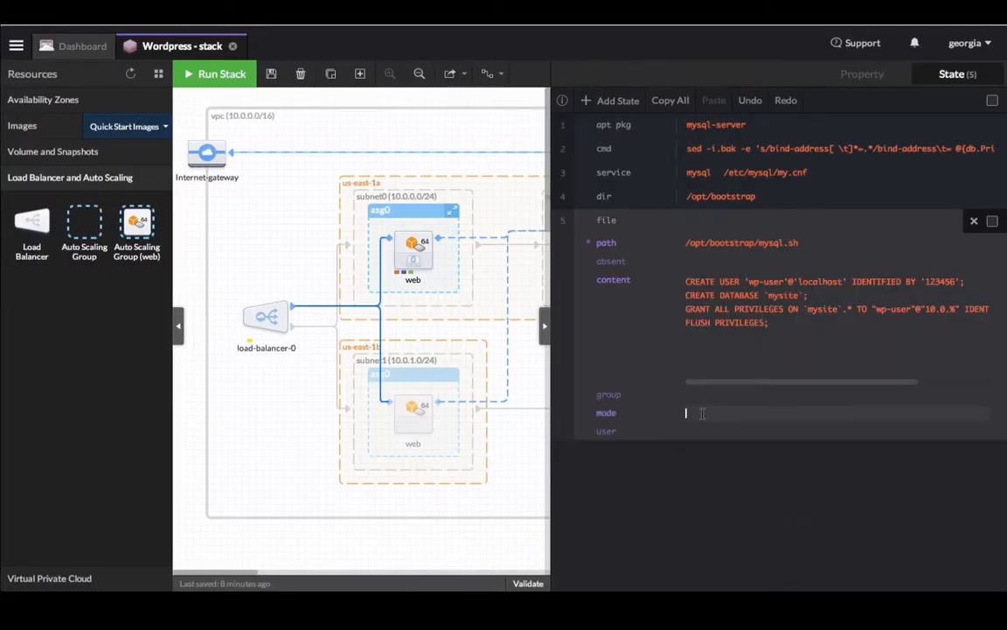
{"action": "type", "text": "644"}
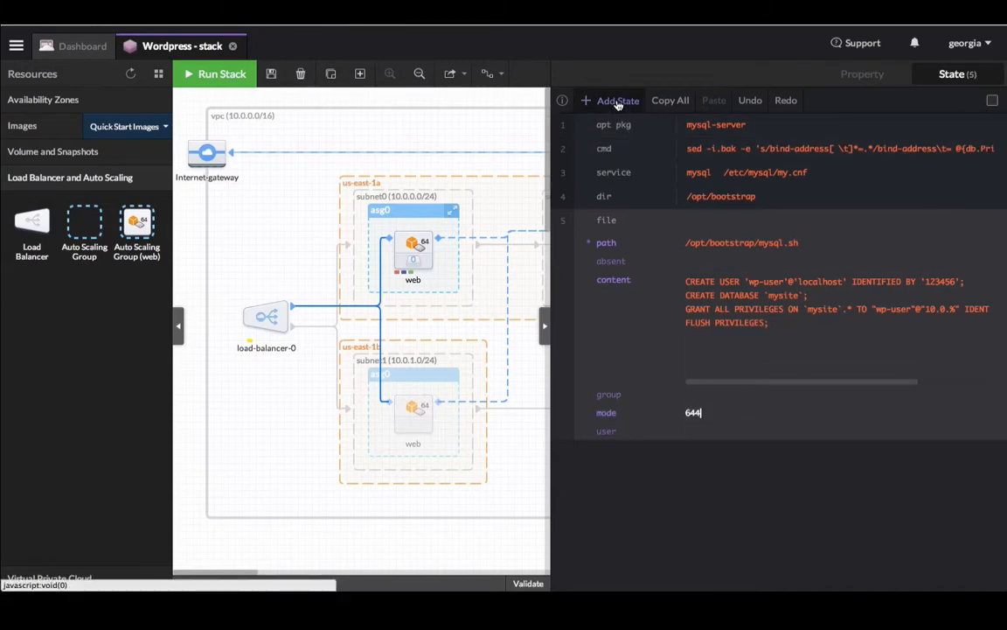
Step: Add a cmd state running 'mysql -uroot < /opt/bootstrap/mysql.sh && touch /opt/bootstrap/done'
{"action": "left_click", "coordinate": [618, 101]}
{"action": "type", "text": "cmd"}
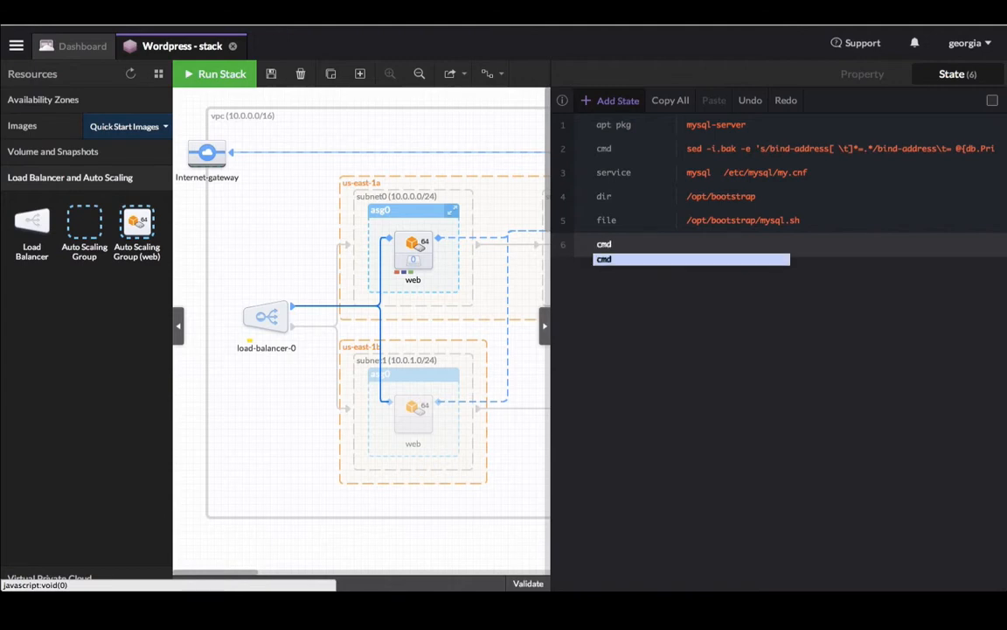
{"action": "key", "text": "Return"}
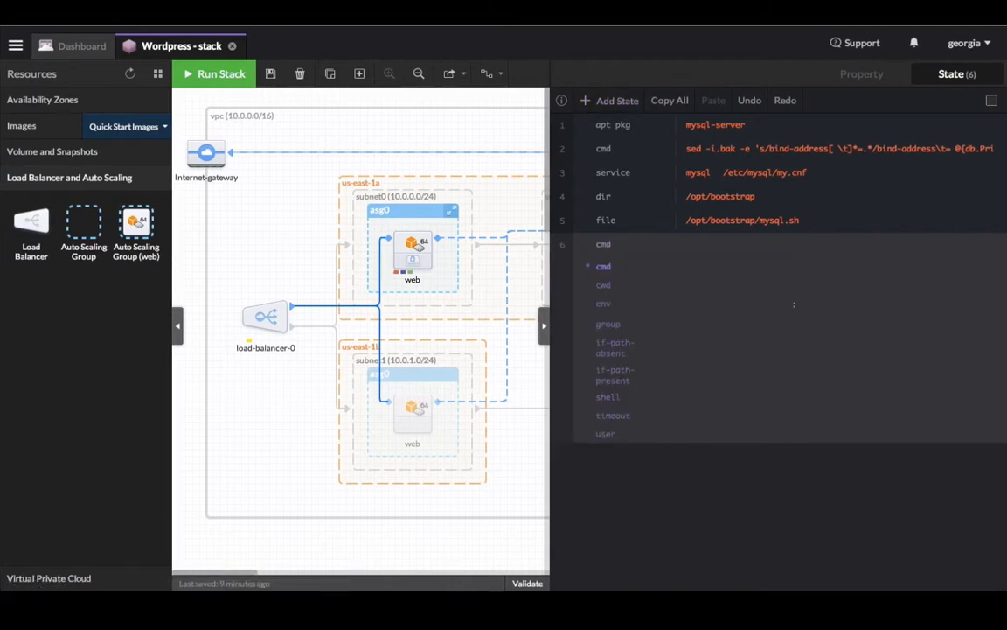
{"action": "left_click", "coordinate": [709, 266]}
{"action": "type", "text": "mysql -uroot < /opt/bootstrap/mysql.sh && touch /opt/bootstrap/done"}
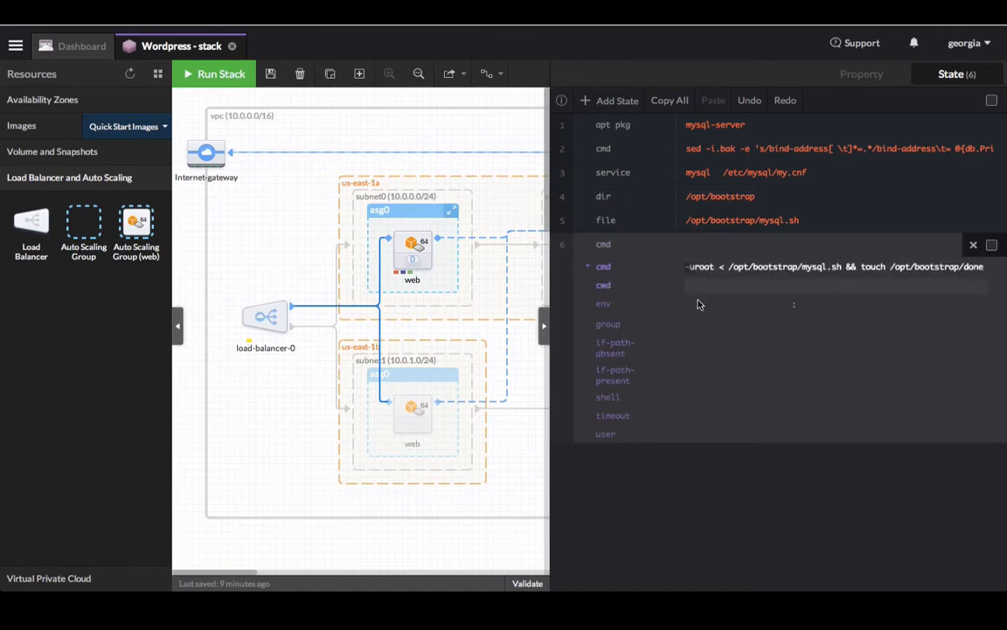
Step: Set its if-path-absent to /opt/bootstrap/done, collapse the state, and return to stack properties
{"action": "left_click", "coordinate": [721, 343]}
{"action": "type", "text": "touch /opt/bootstrap/done"}
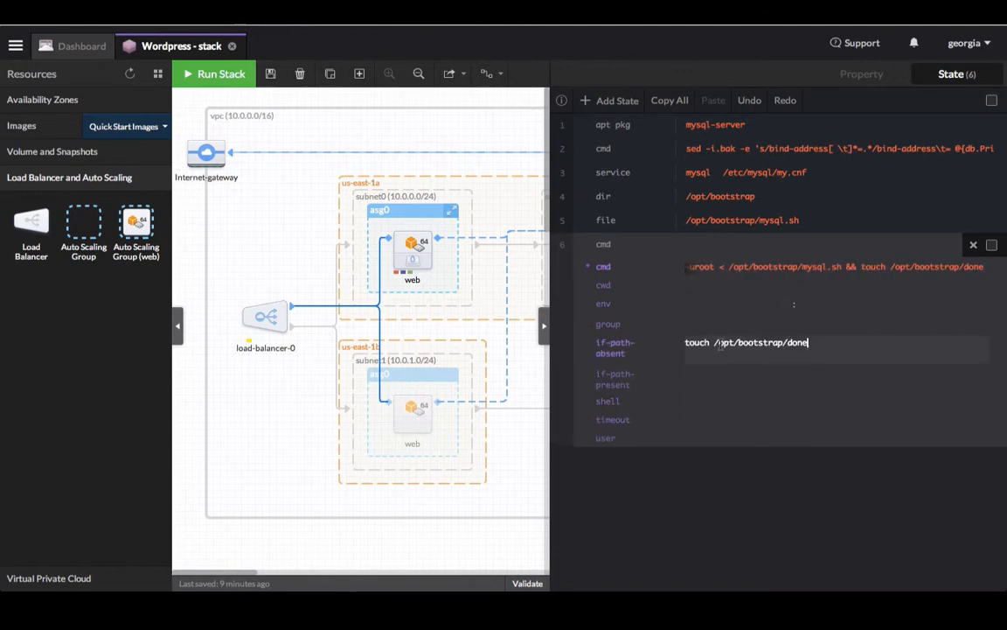
{"action": "left_click_drag", "start_coordinate": [715, 342], "coordinate": [659, 344]}
{"action": "key", "text": "BackSpace"}
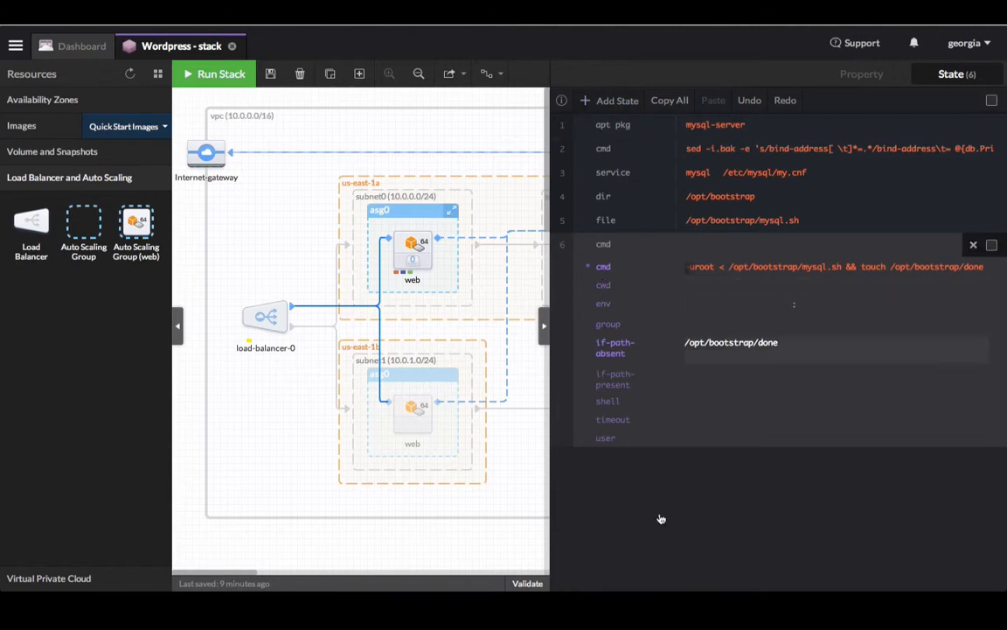
{"action": "left_click", "coordinate": [693, 564]}
{"action": "left_click", "coordinate": [558, 246]}
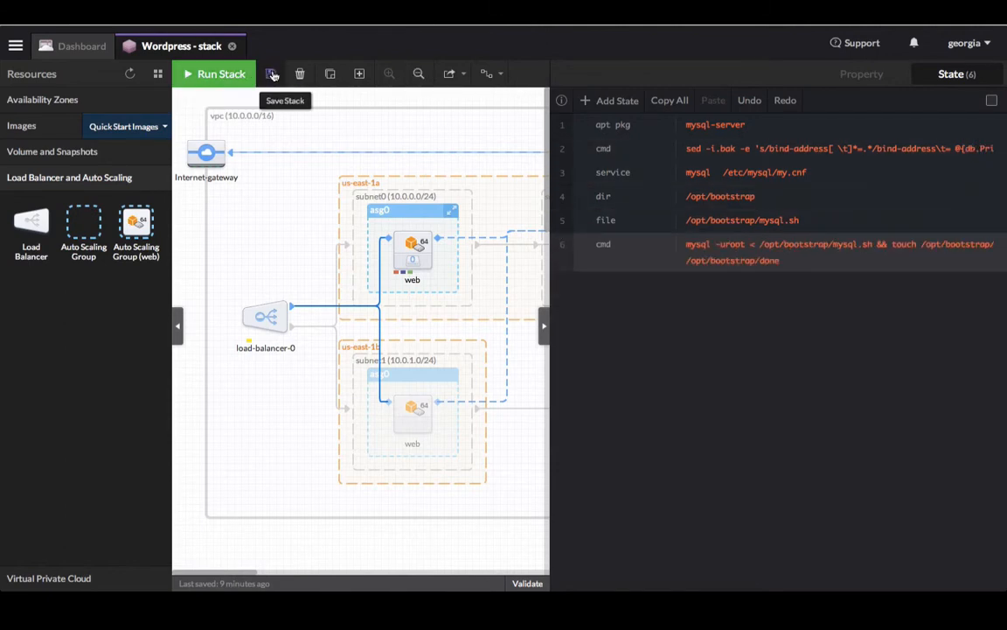
{"action": "left_click", "coordinate": [503, 98]}
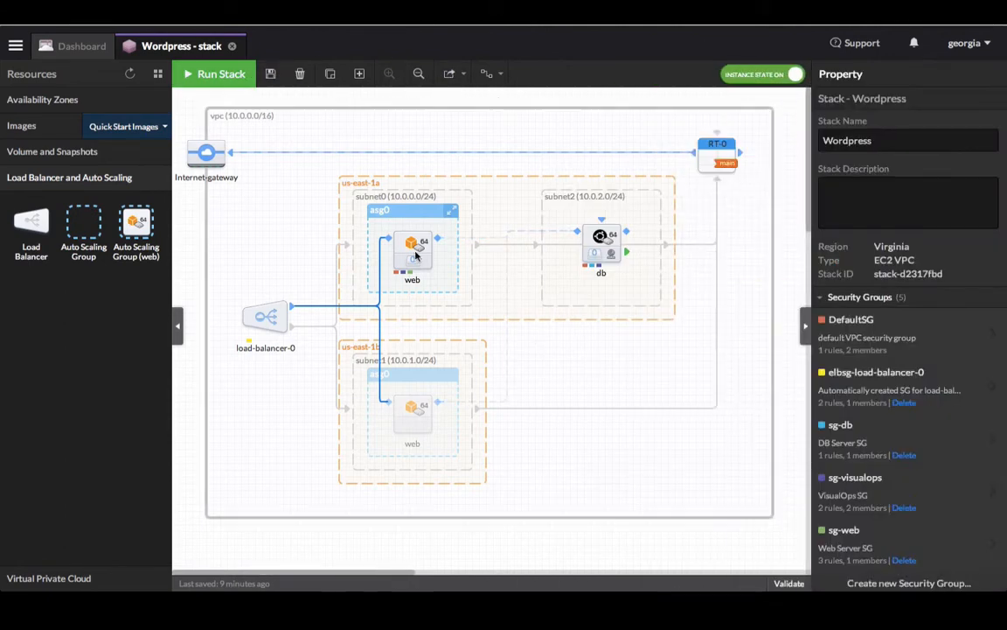
Step: Give the web server launch configuration a first state of type yum pkg
{"action": "left_click", "coordinate": [417, 254]}
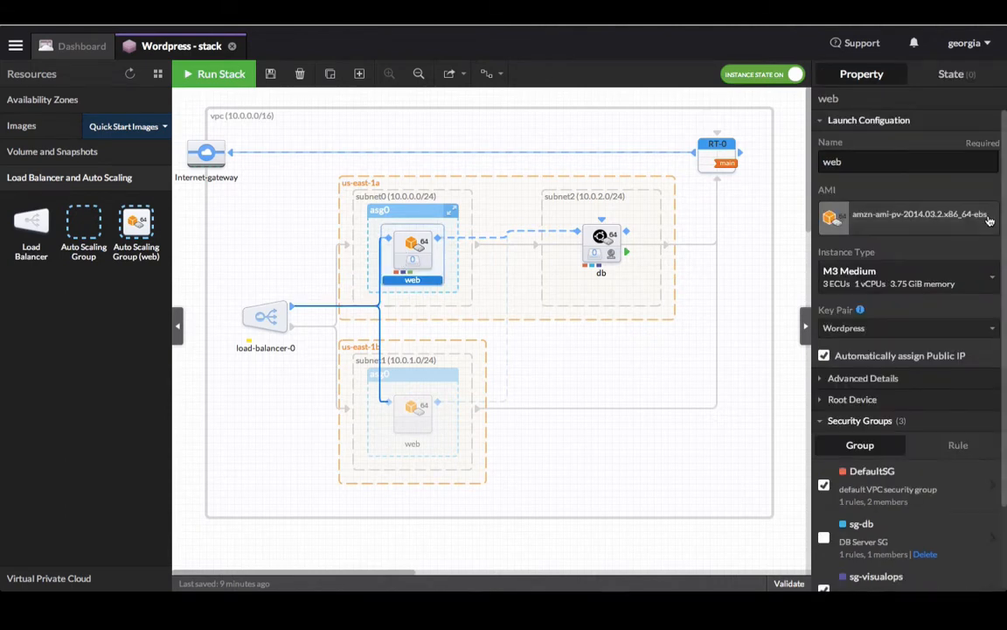
{"action": "left_click", "coordinate": [955, 73]}
{"action": "left_click", "coordinate": [775, 233]}
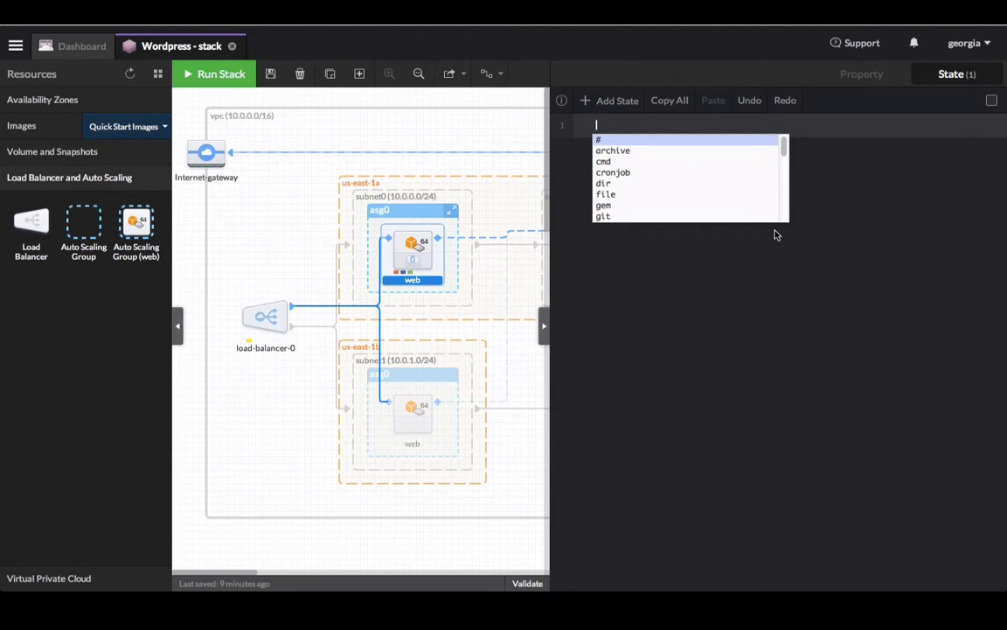
{"action": "type", "text": "yum"}
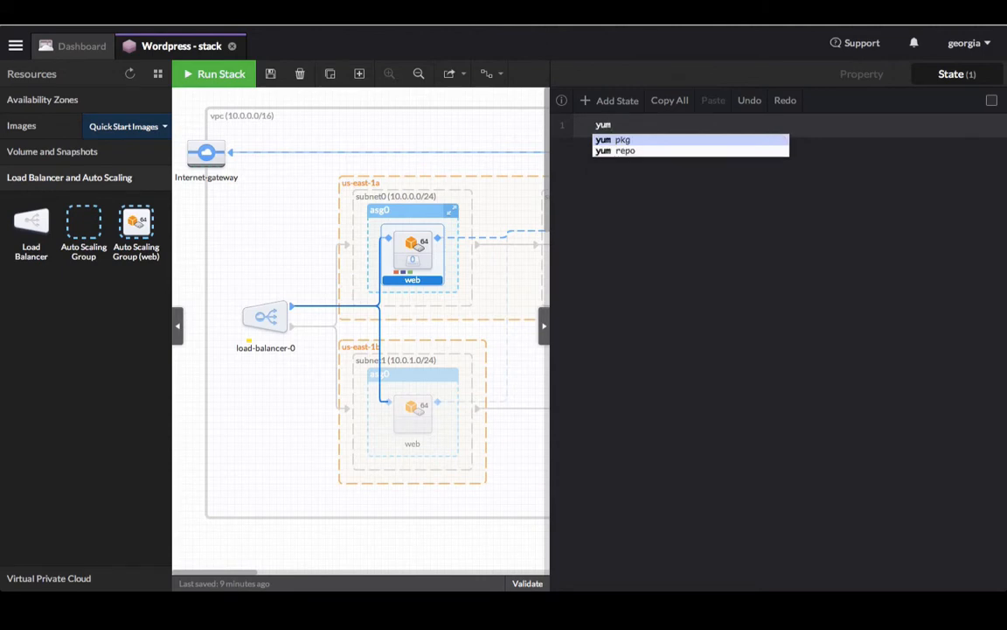
{"action": "key", "text": "Return"}
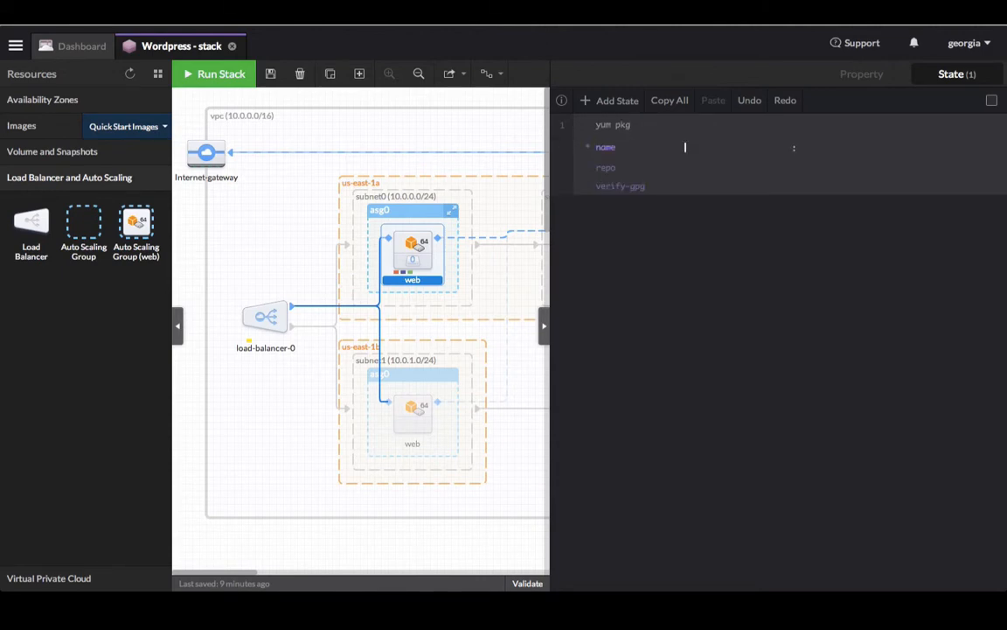
Step: List httpd, php, php-fpm and php-mysql as the yum packages, then add a second state
{"action": "type", "text": "httpd"}
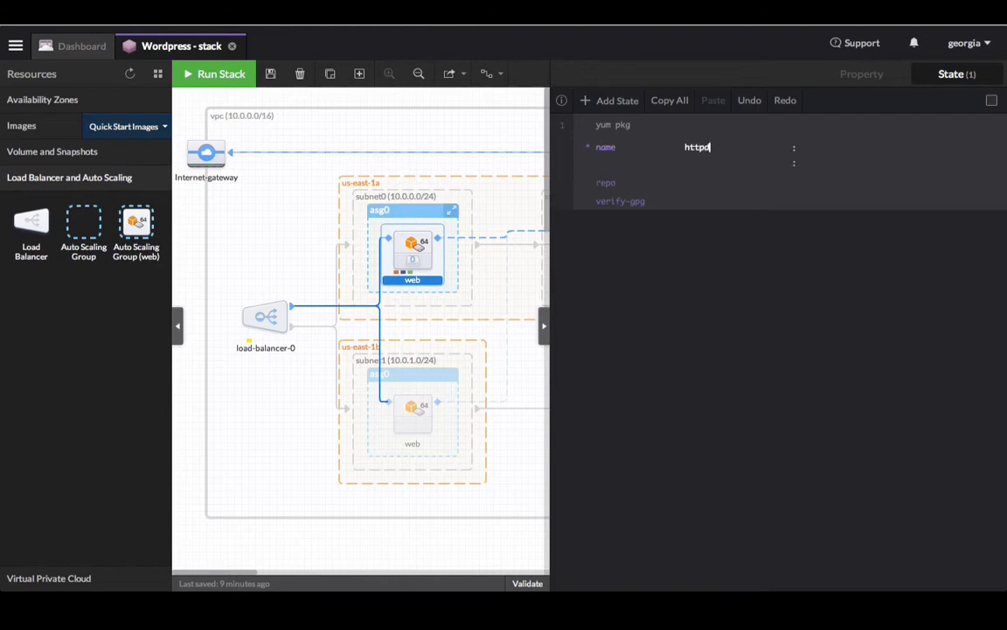
{"action": "key", "text": "Return"}
{"action": "type", "text": "php"}
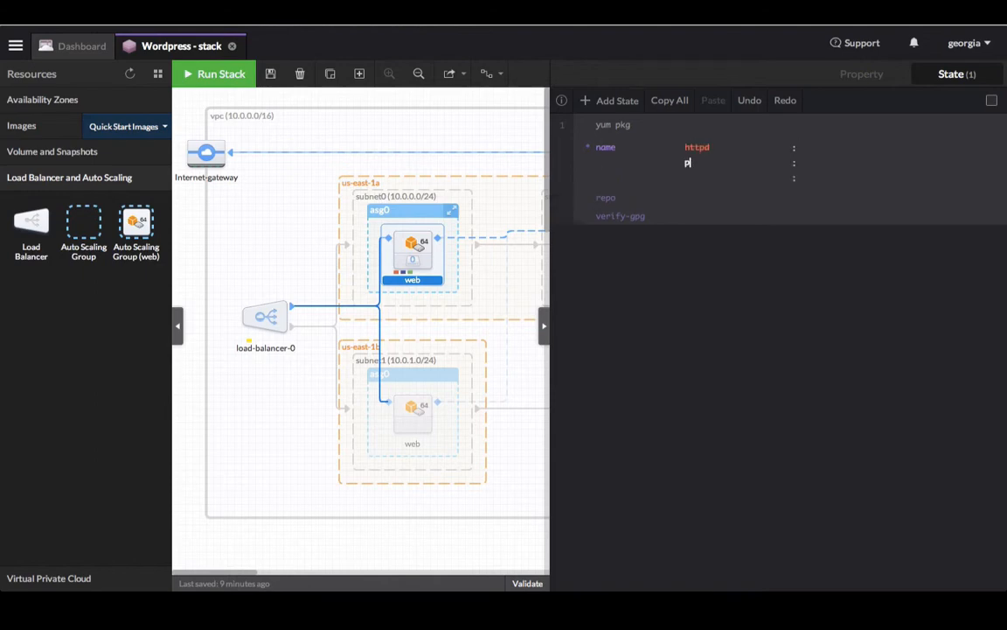
{"action": "key", "text": "Return"}
{"action": "type", "text": "php"}
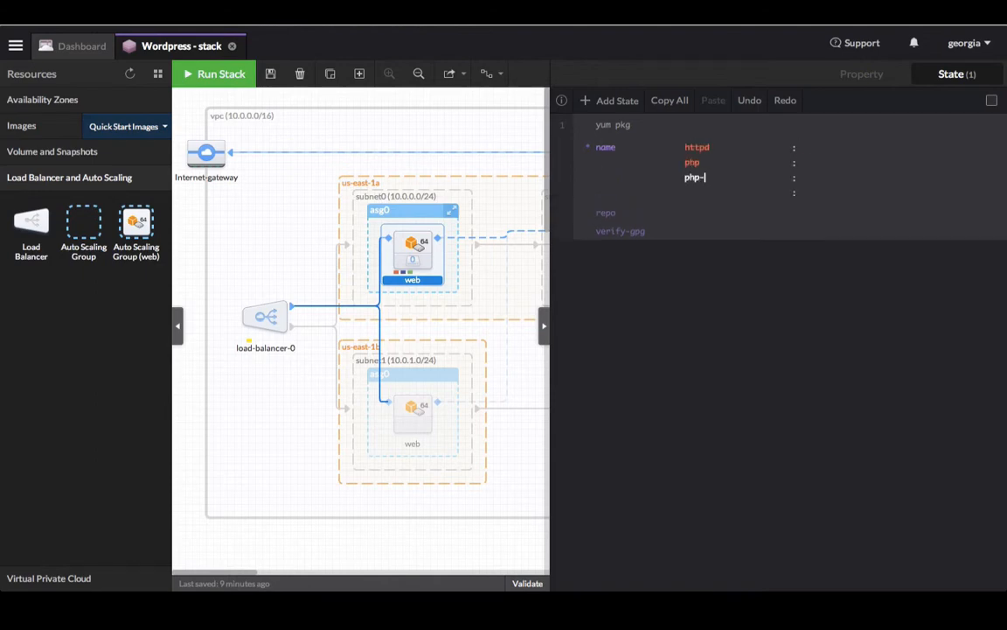
{"action": "type", "text": "-fpm"}
{"action": "key", "text": "Tab"}
{"action": "type", "text": "php-mysql"}
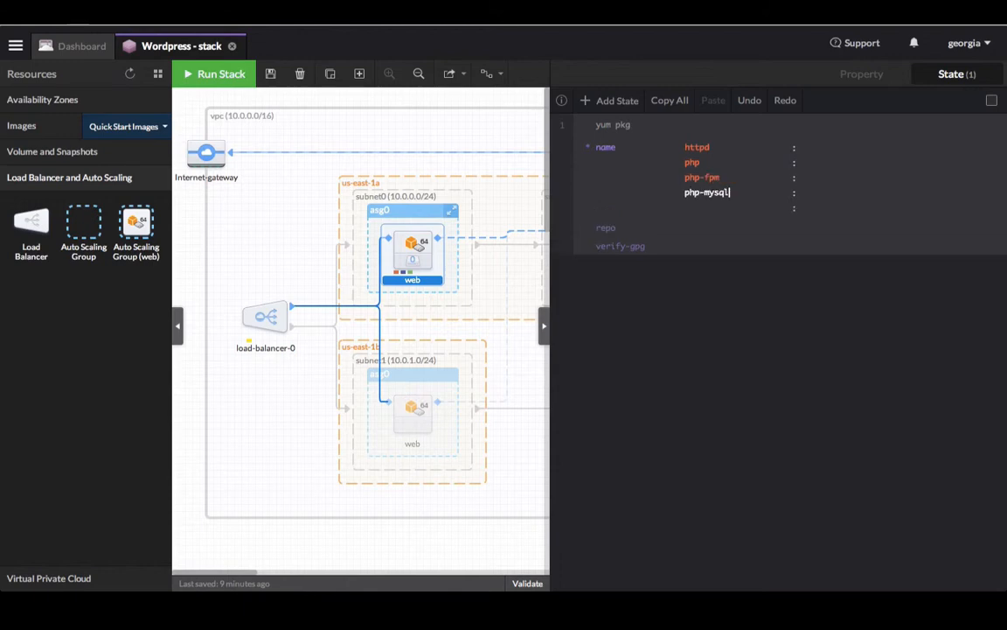
{"action": "left_click", "coordinate": [606, 102]}
{"action": "type", "text": "arc"}
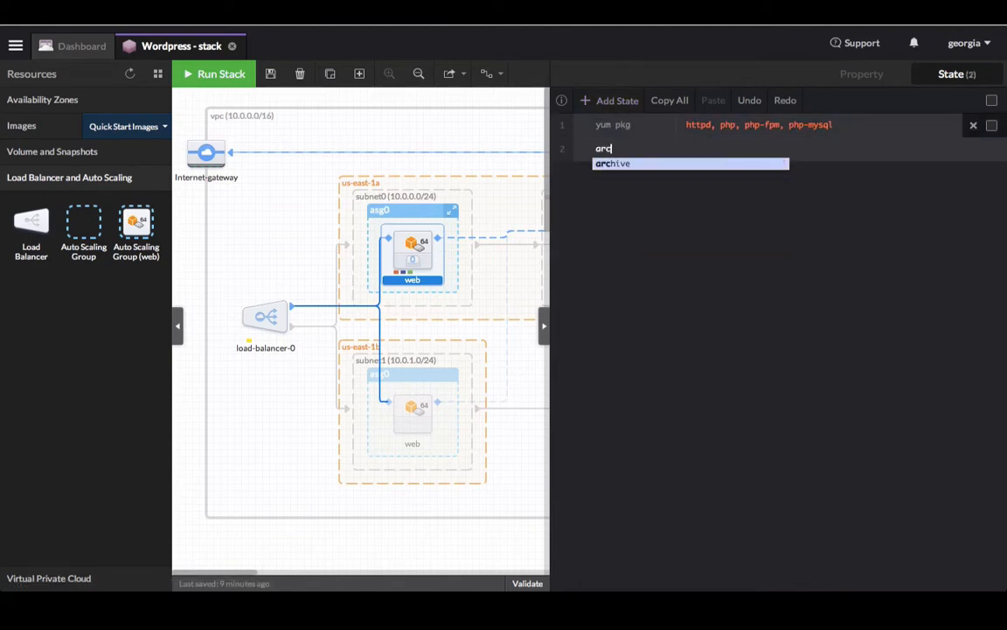
{"action": "key", "text": "Return"}
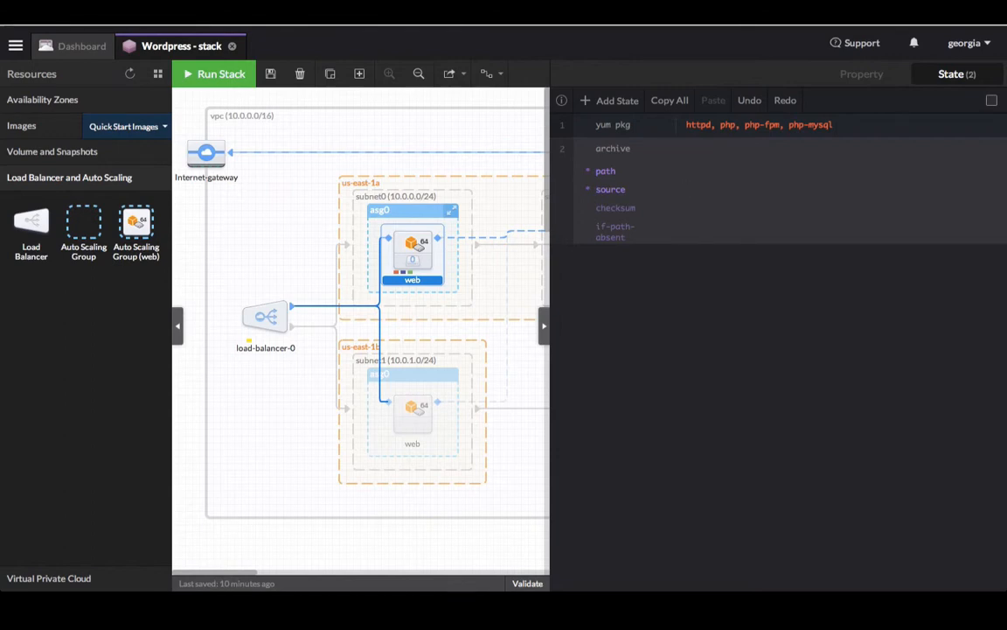
{"action": "left_click", "coordinate": [687, 189]}
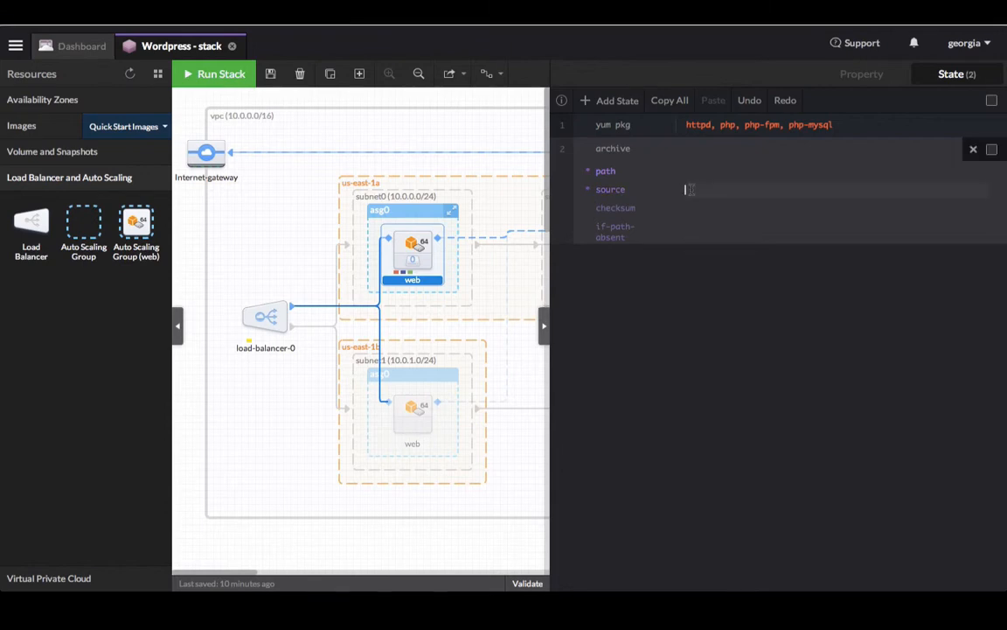
{"action": "type", "text": "http://wordpress.org/latest.zip"}
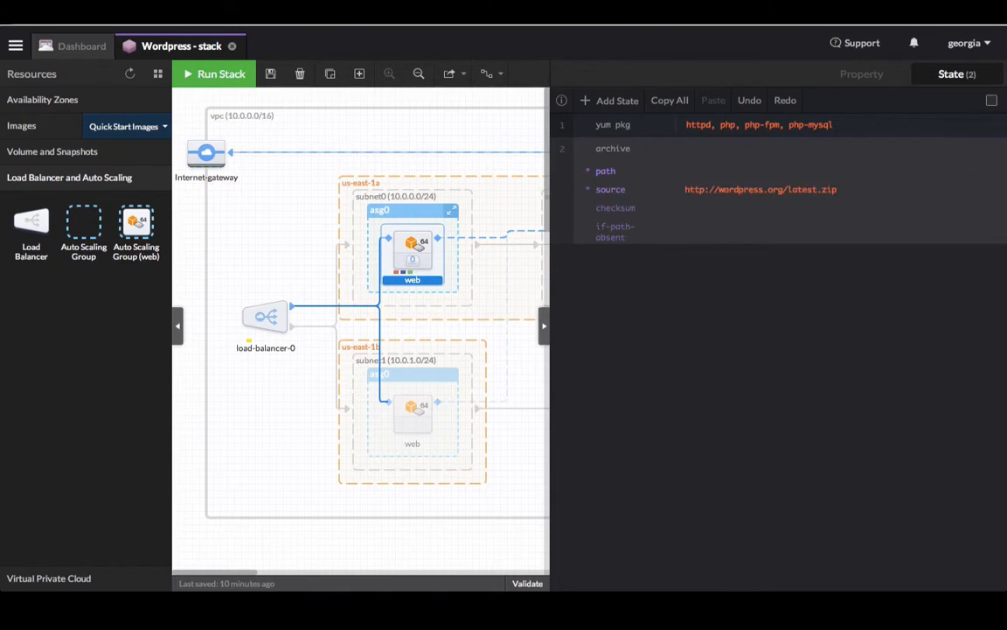
{"action": "left_click", "coordinate": [724, 178]}
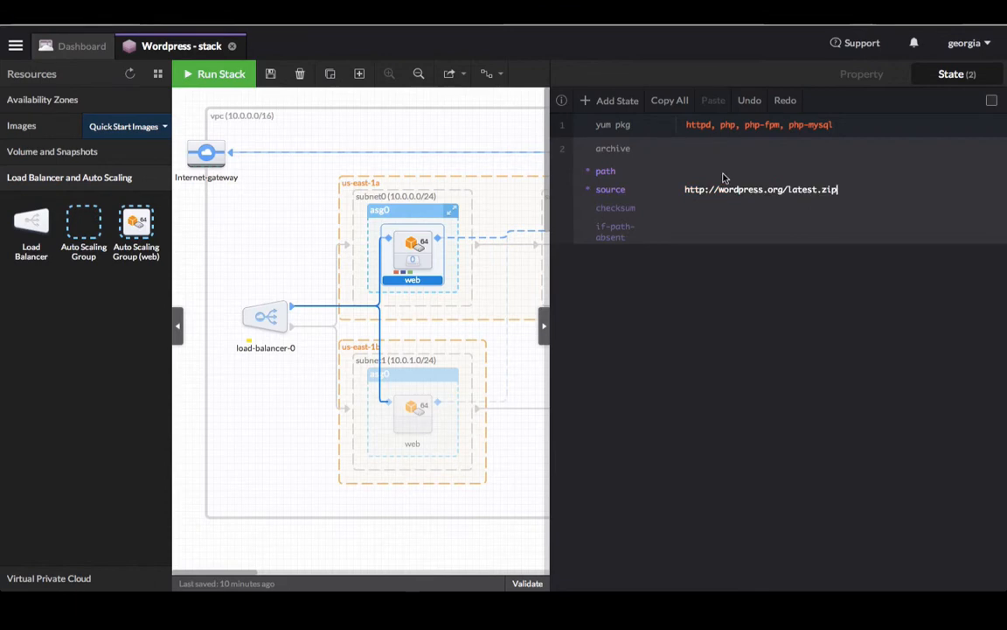
{"action": "left_click", "coordinate": [699, 171]}
{"action": "type", "text": "/var/www/html/"}
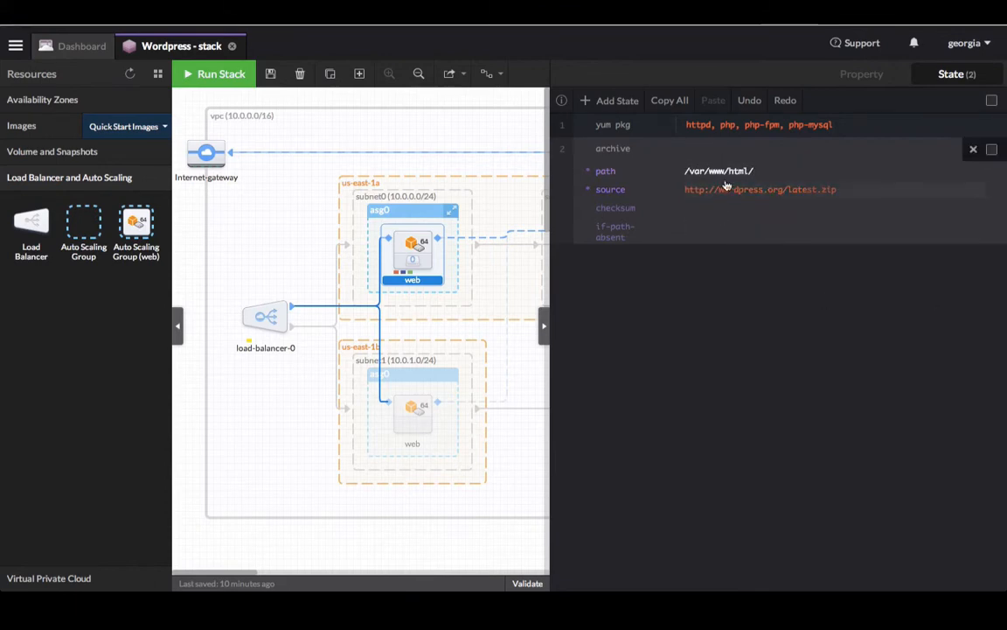
Step: Set if-path-absent to /var/www/html/wordpress and add a third state of type file
{"action": "left_click", "coordinate": [700, 228]}
{"action": "type", "text": "/var/www/html/"}
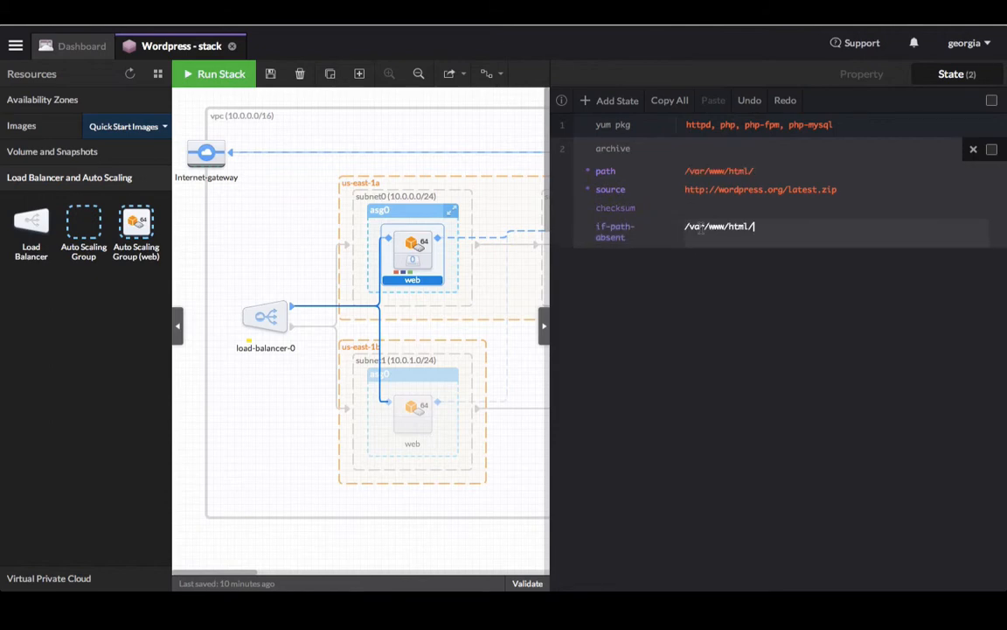
{"action": "type", "text": "wordpress"}
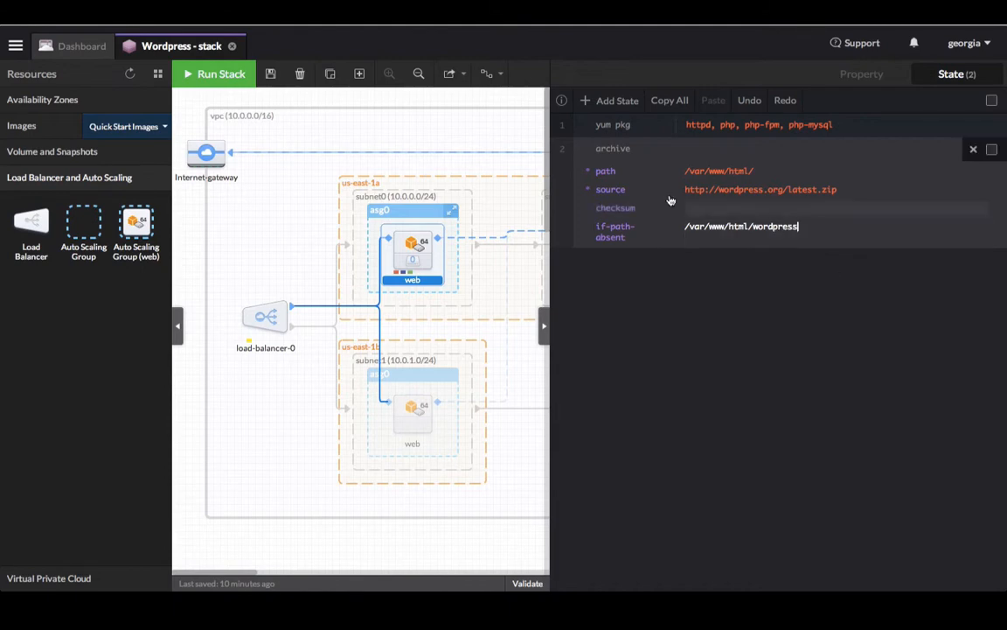
{"action": "left_click", "coordinate": [600, 104]}
{"action": "left_click", "coordinate": [599, 103]}
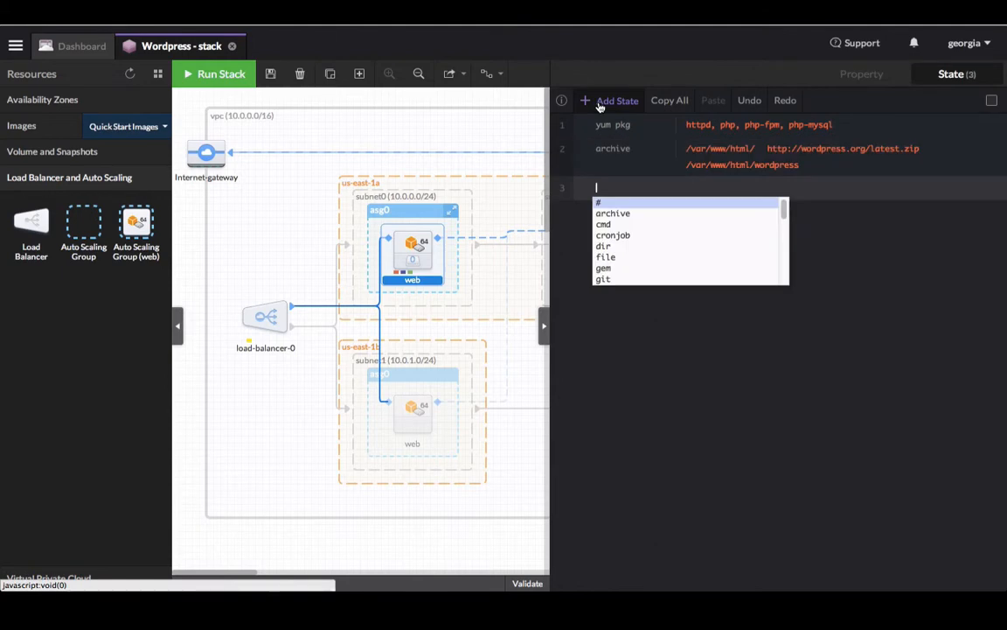
{"action": "type", "text": "file"}
{"action": "key", "text": "Return"}
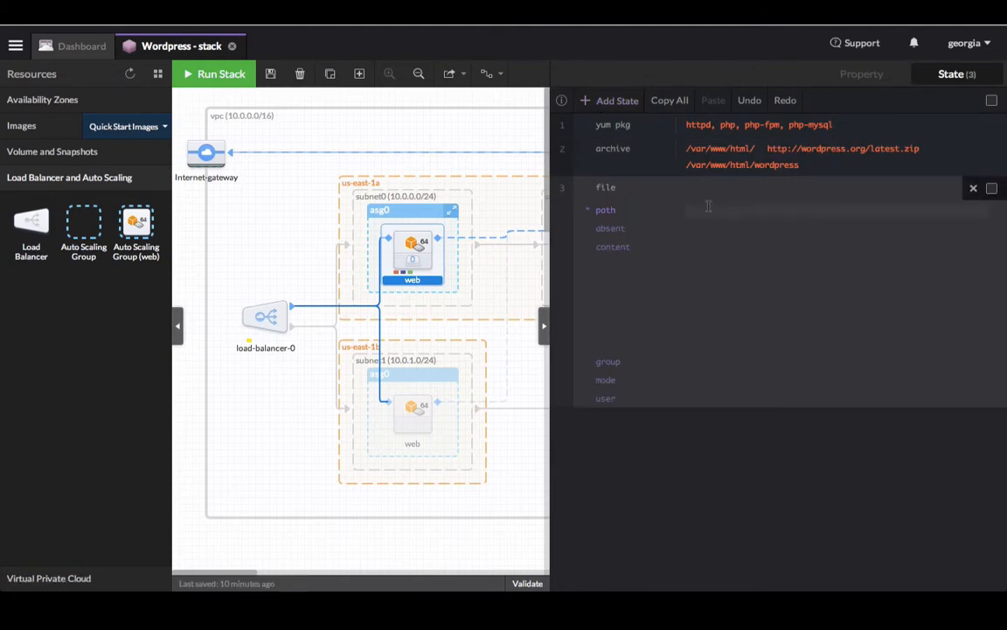
Step: Set the file path to /var/www/html/wordpress/wp-config.php and paste the full wp-config.php content
{"action": "left_click", "coordinate": [709, 207]}
{"action": "type", "text": "/var/www/html/wordpress/wp-config.php"}
{"action": "left_click", "coordinate": [797, 288]}
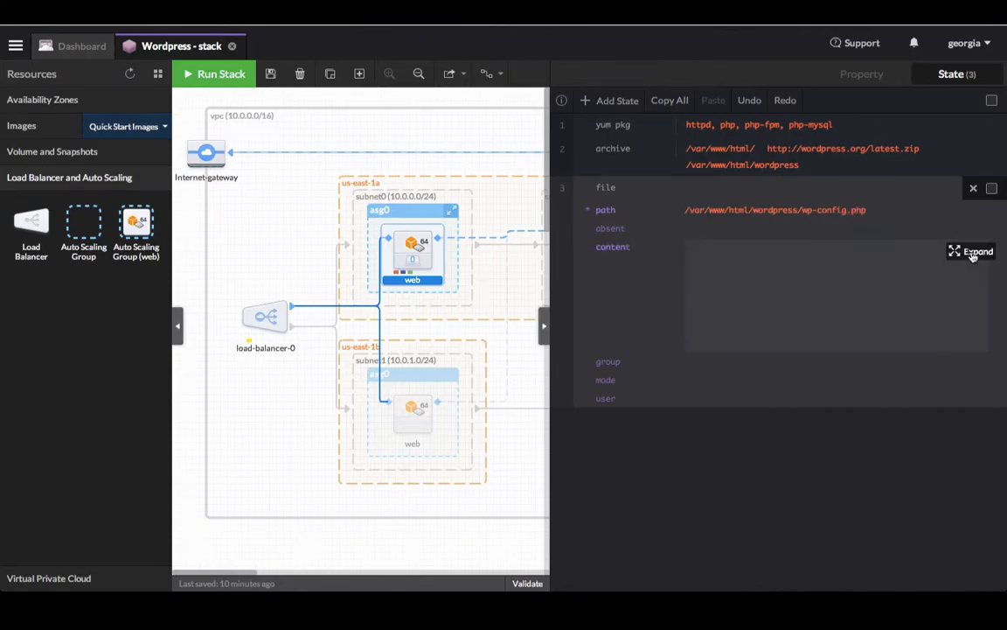
{"action": "left_click", "coordinate": [973, 254]}
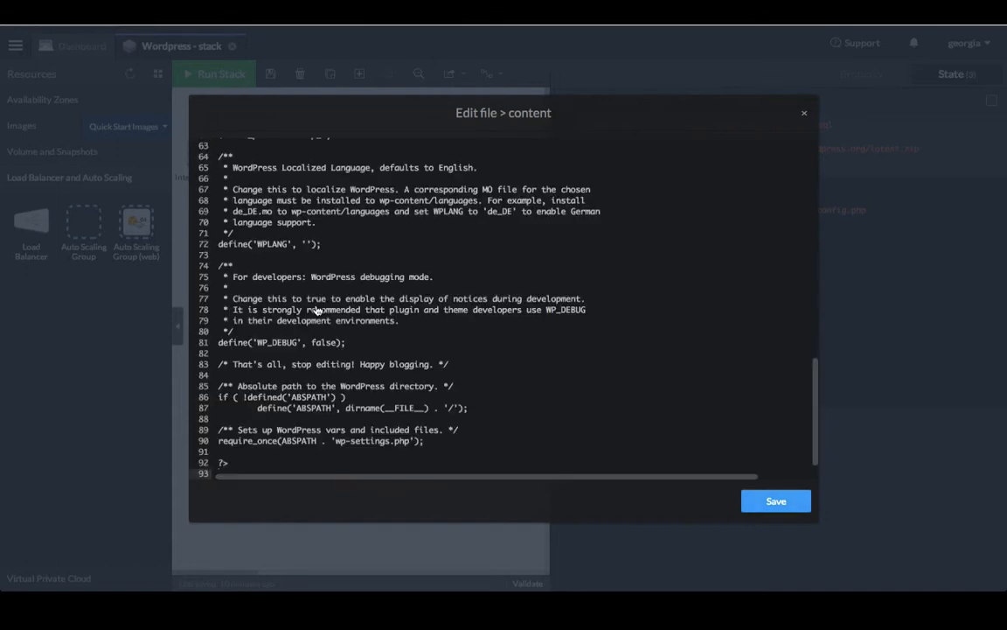
{"action": "key", "text": "ctrl+v"}
{"action": "scroll", "coordinate": [402, 242], "scroll_direction": "up", "scroll_amount": 20}
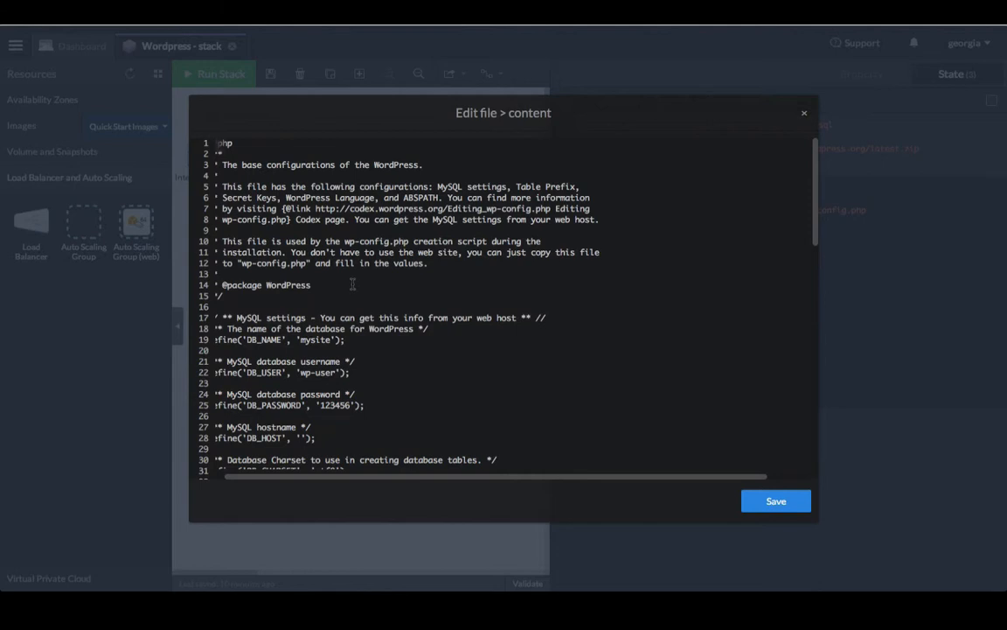
{"action": "scroll", "coordinate": [332, 263], "scroll_direction": "down", "scroll_amount": 3}
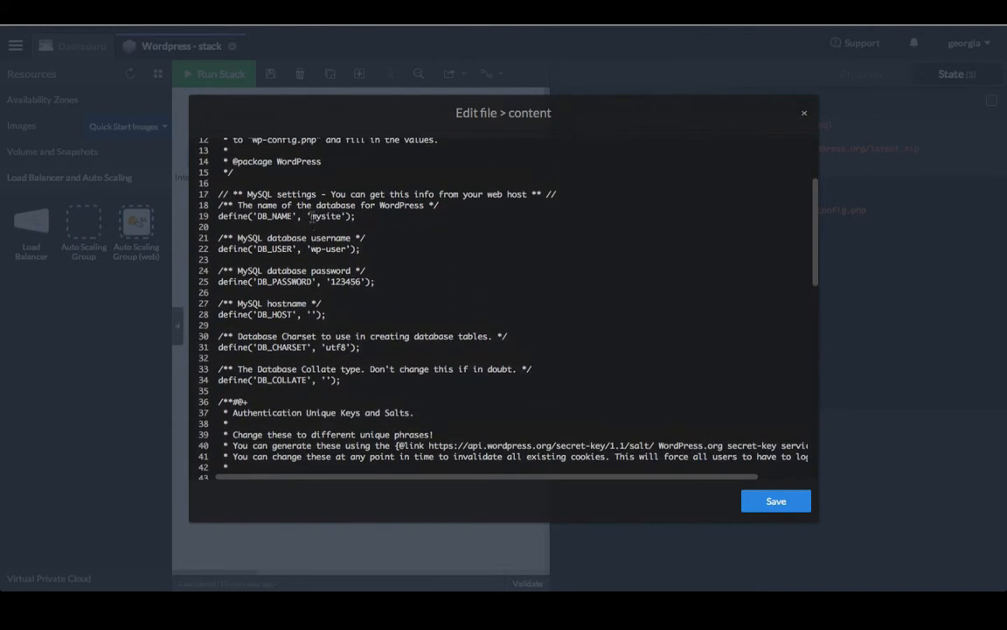
Step: Set DB_HOST to the @{db.PrivateIpAddress} reference and save the file content
{"action": "left_click", "coordinate": [313, 248]}
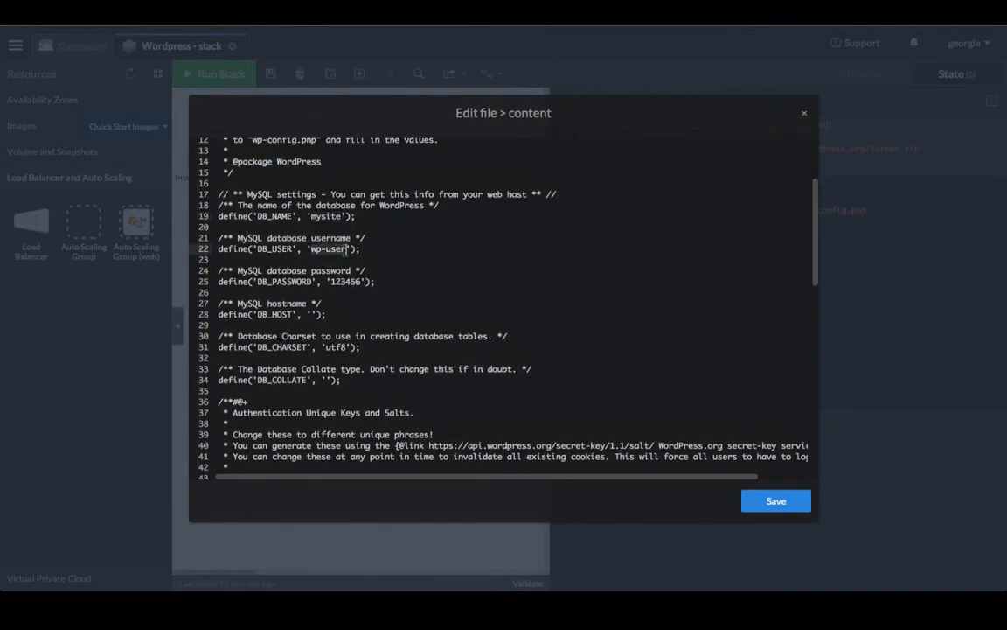
{"action": "double_click", "coordinate": [358, 282]}
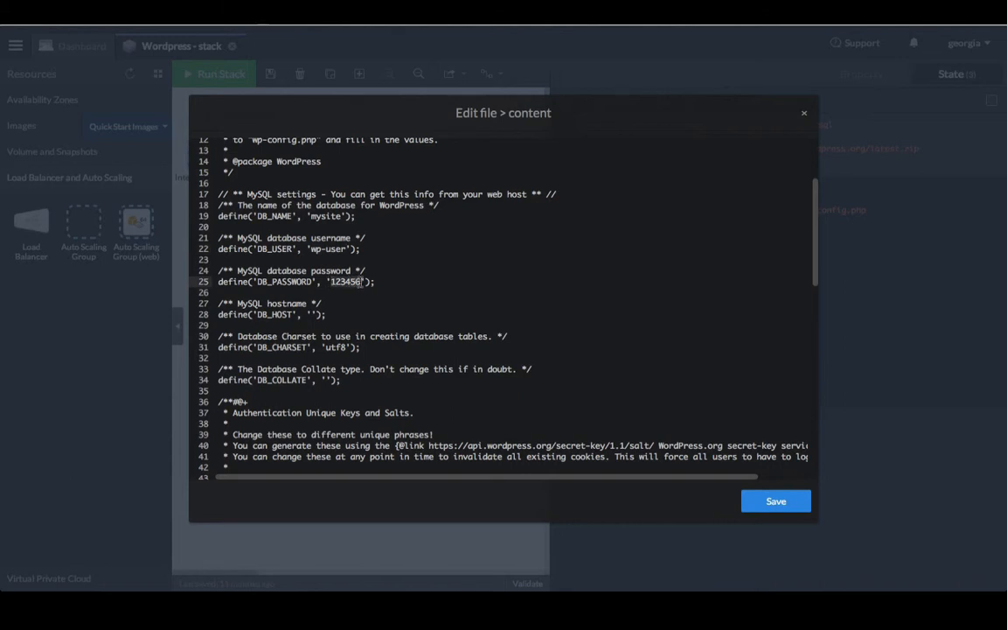
{"action": "left_click", "coordinate": [312, 314]}
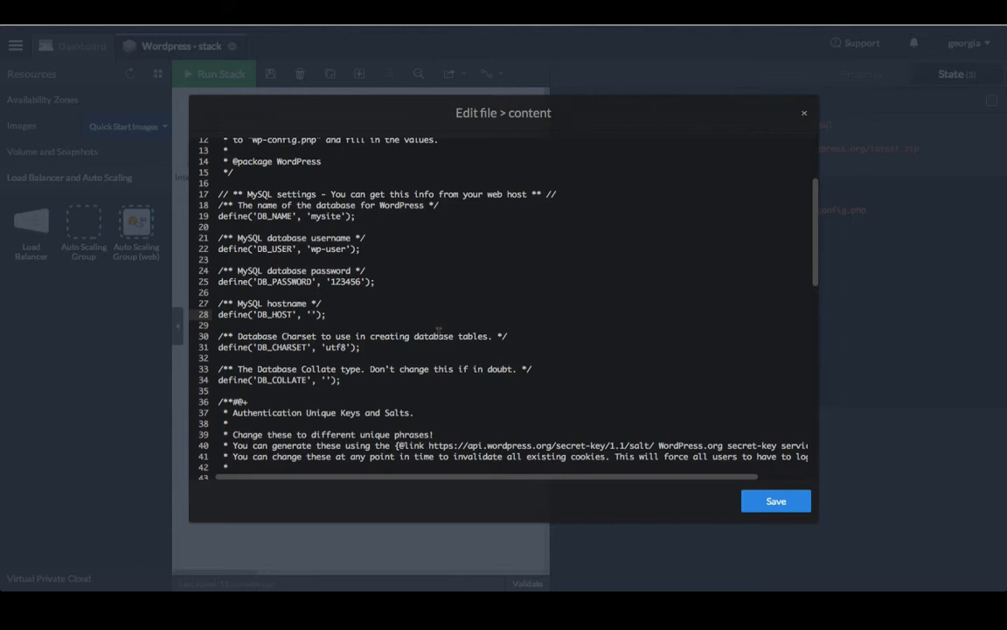
{"action": "type", "text": "@{"}
{"action": "key", "text": "Down"}
{"action": "key", "text": "Down"}
{"action": "key", "text": "Down"}
{"action": "key", "text": "Down"}
{"action": "key", "text": "Down"}
{"action": "key", "text": "Down"}
{"action": "key", "text": "Down"}
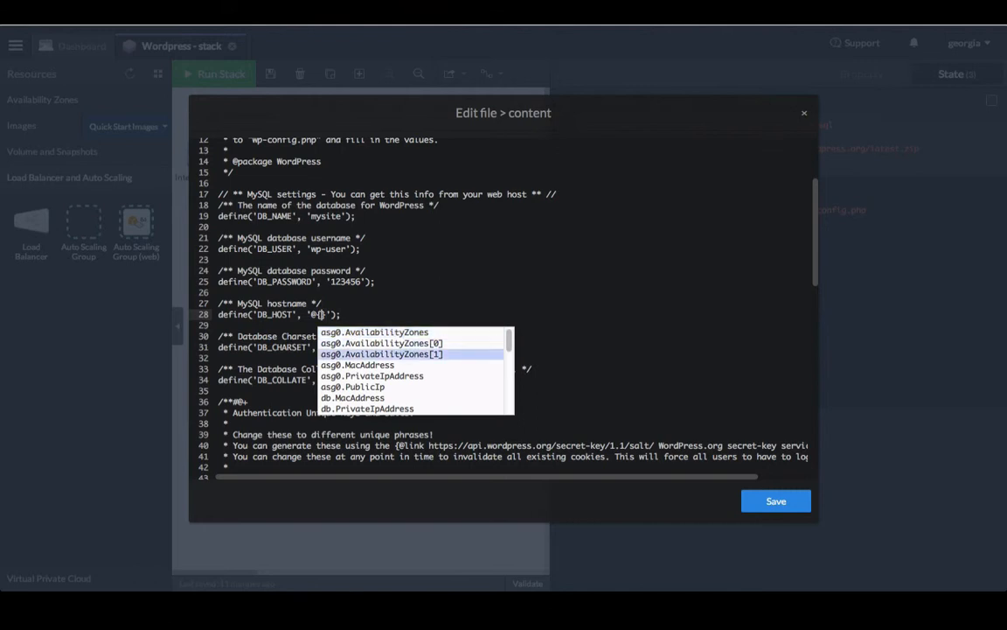
{"action": "key", "text": "Down"}
{"action": "key", "text": "Down"}
{"action": "key", "text": "Down"}
{"action": "key", "text": "Down"}
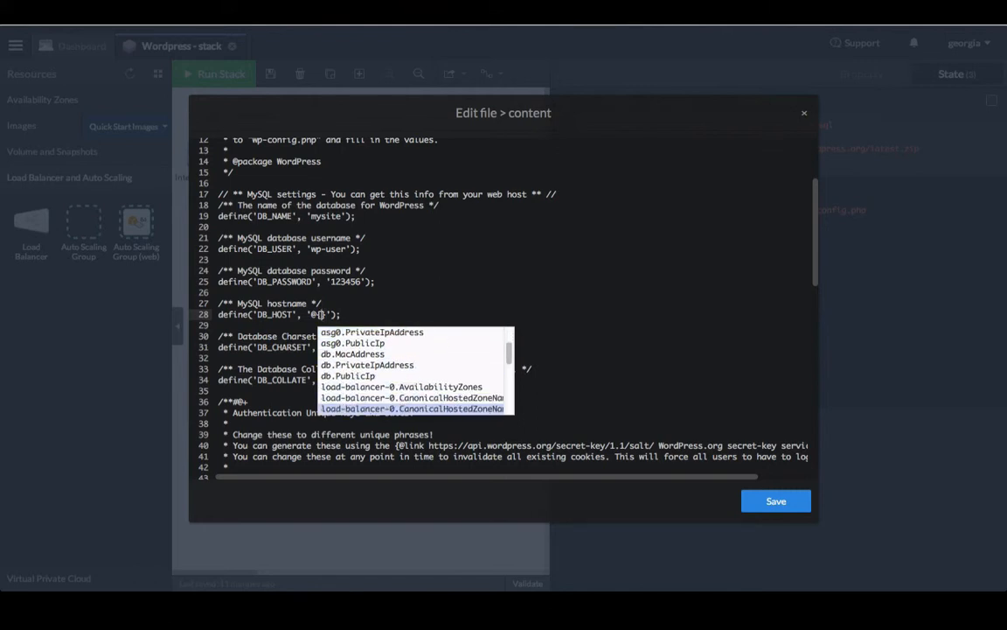
{"action": "key", "text": "Up"}
{"action": "key", "text": "Up"}
{"action": "key", "text": "Up"}
{"action": "key", "text": "Up"}
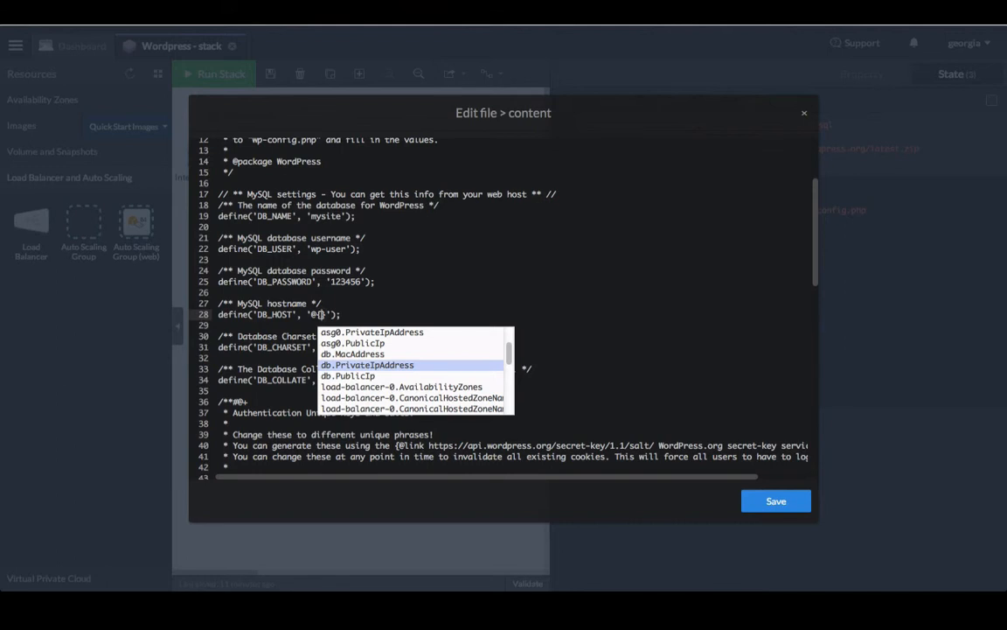
{"action": "key", "text": "Return"}
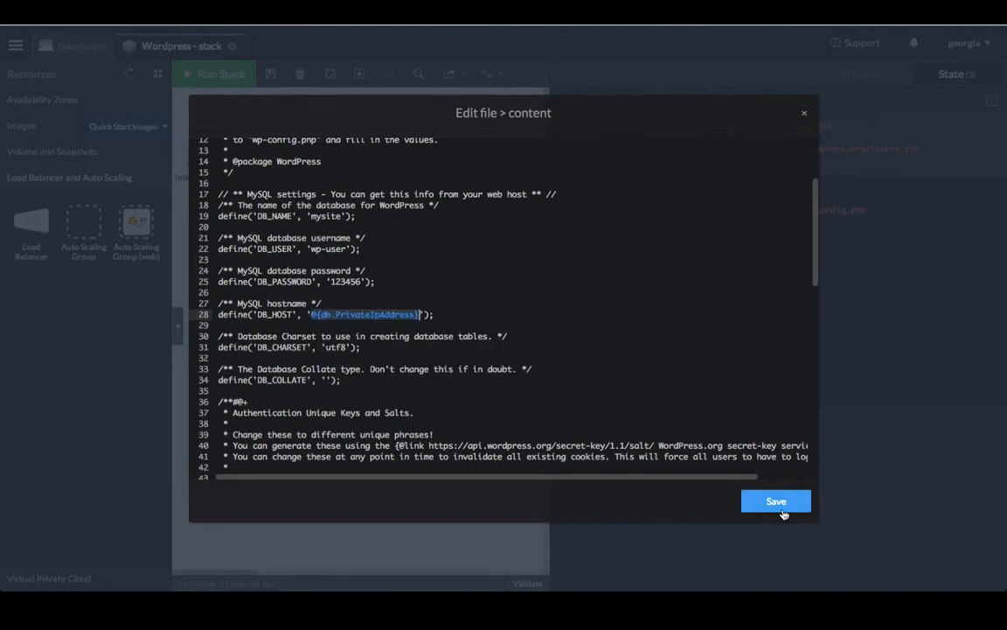
{"action": "left_click", "coordinate": [776, 501]}
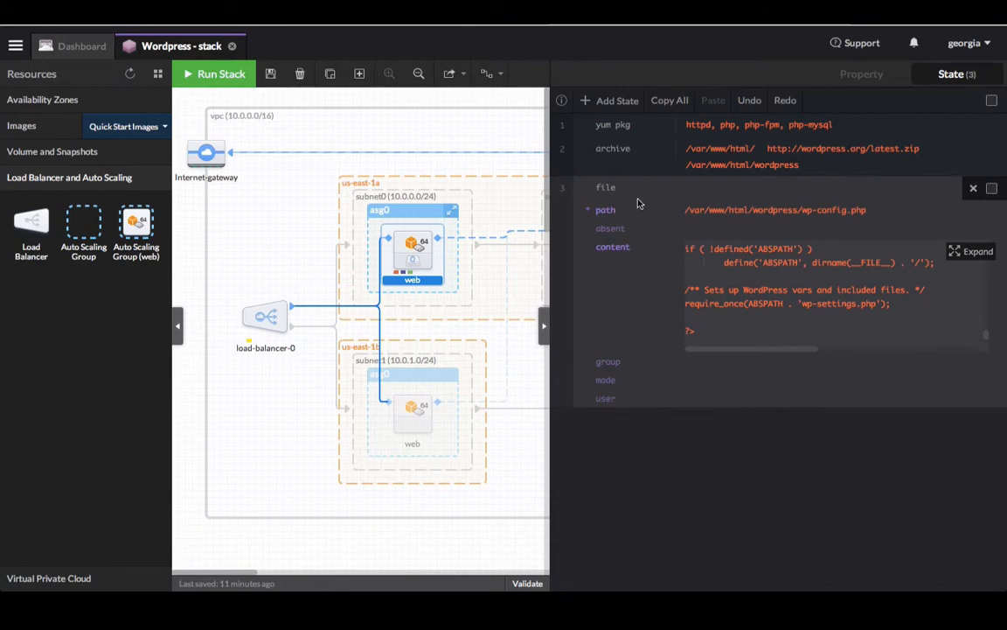
Step: Add a wait state on @{db.state.6} to the web server
{"action": "left_click", "coordinate": [612, 103]}
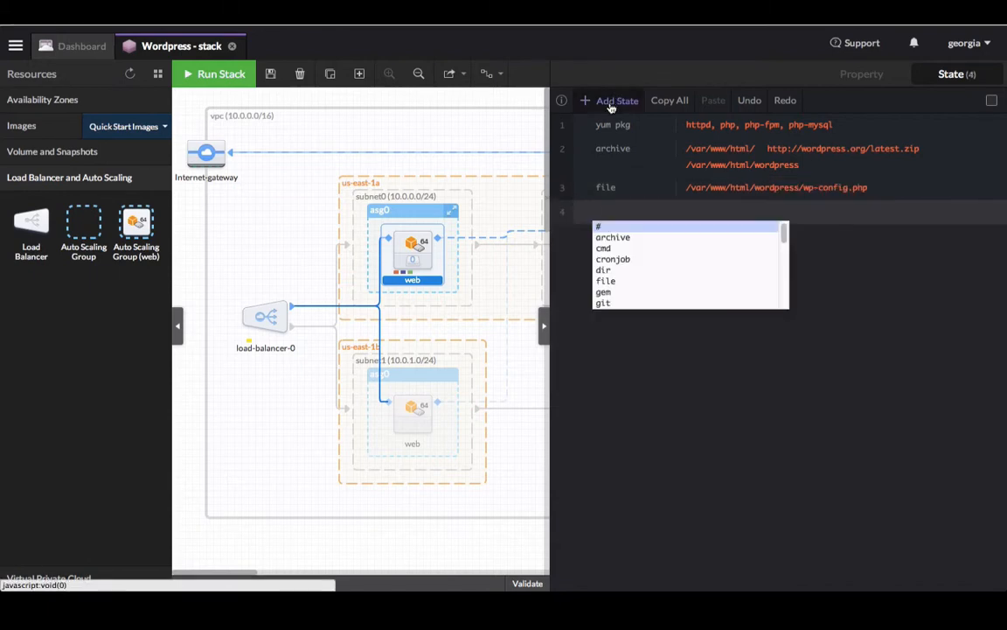
{"action": "type", "text": "wait"}
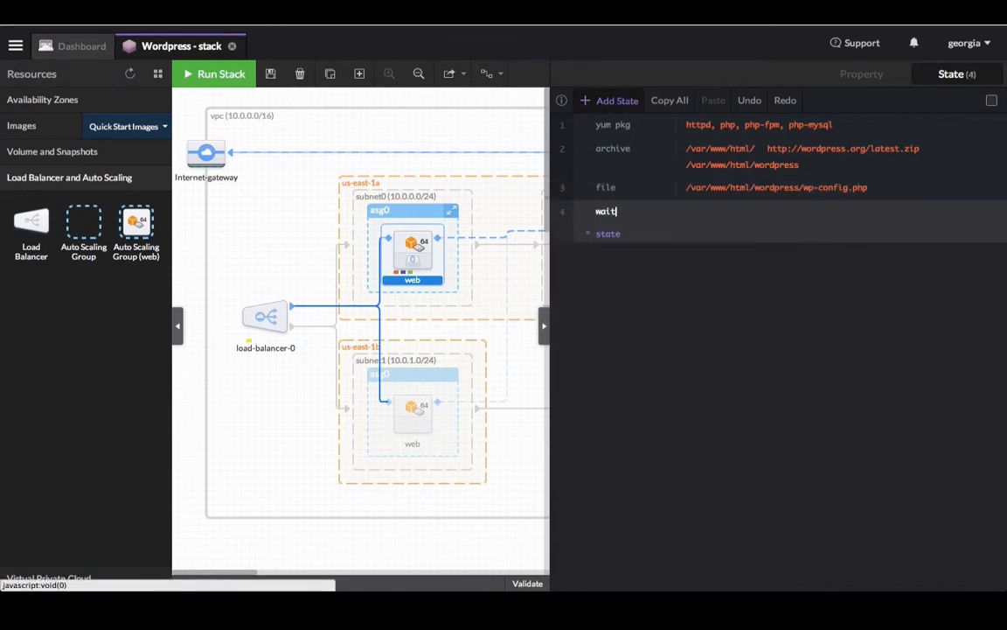
{"action": "left_click", "coordinate": [686, 234]}
{"action": "key", "text": "Down"}
{"action": "key", "text": "Down"}
{"action": "key", "text": "Down"}
{"action": "key", "text": "Down"}
{"action": "key", "text": "Down"}
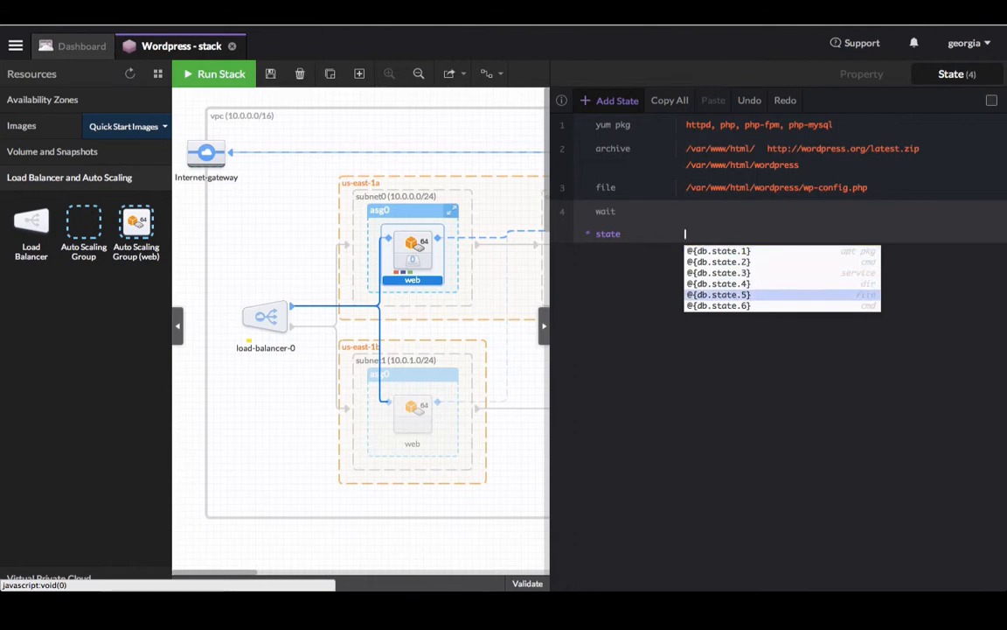
{"action": "key", "text": "Return"}
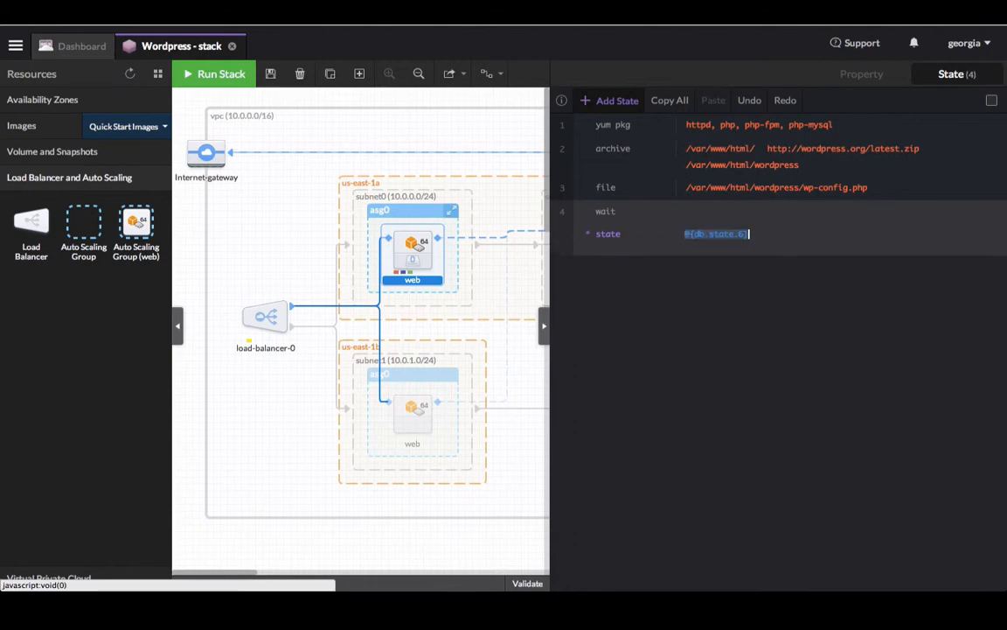
Step: Add an httpd service state watching /etc/httpd/conf/httpd.conf, then return to stack properties
{"action": "left_click", "coordinate": [618, 103]}
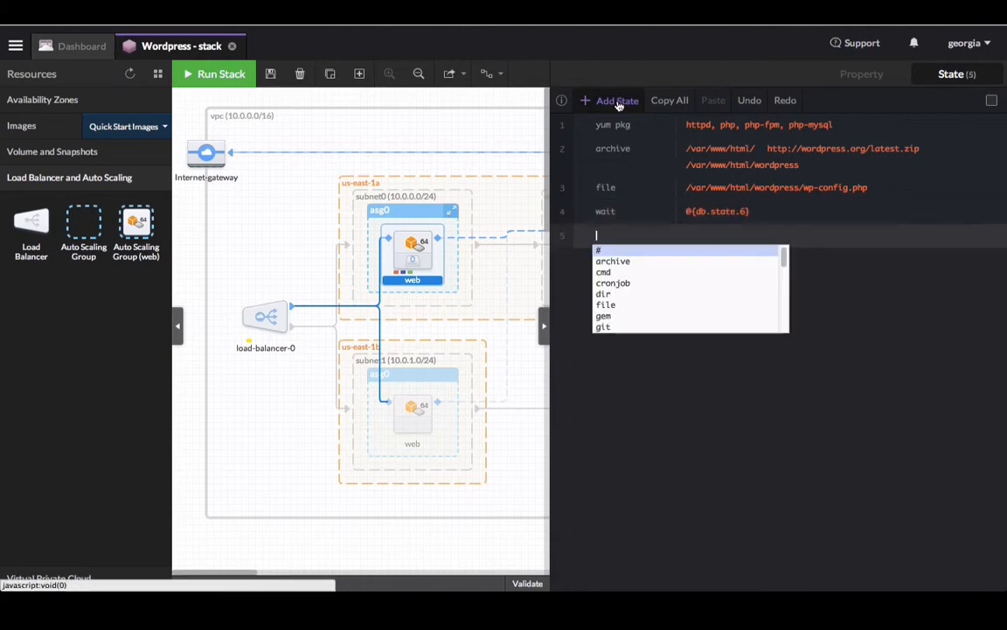
{"action": "type", "text": "service"}
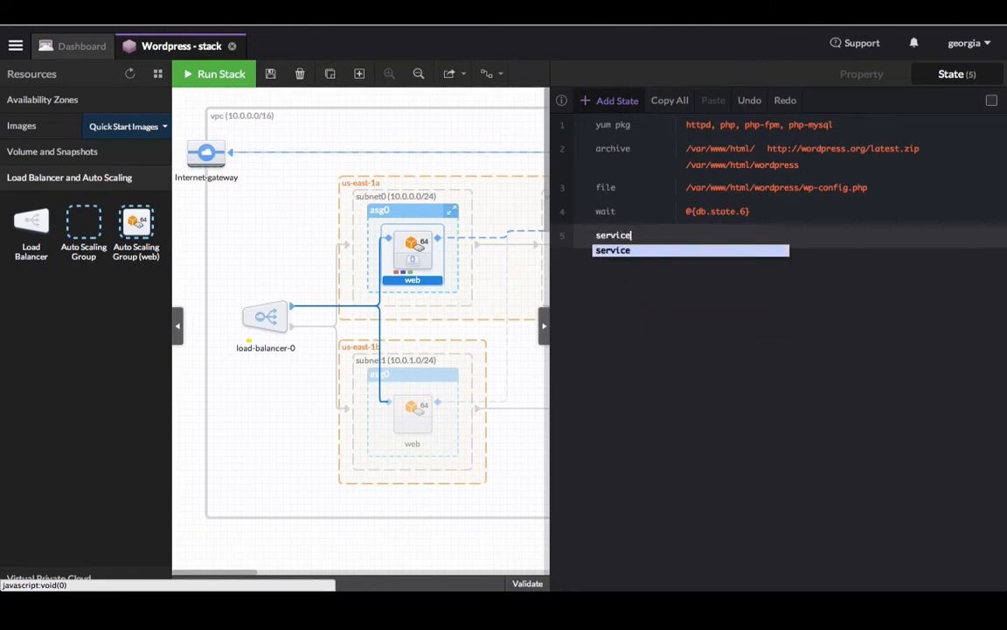
{"action": "key", "text": "Return"}
{"action": "type", "text": "httpd"}
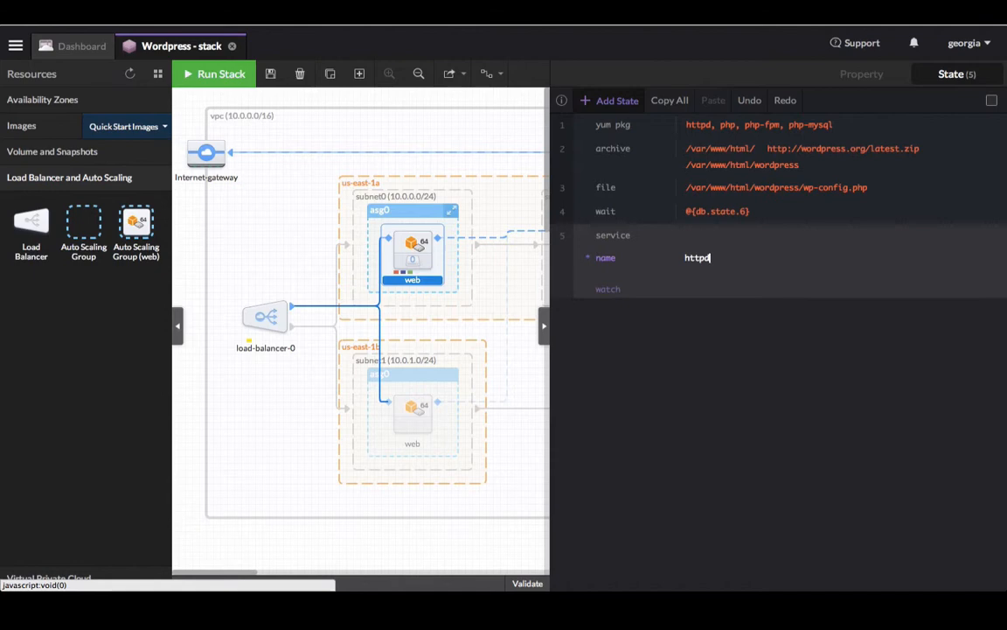
{"action": "key", "text": "Return"}
{"action": "type", "text": "/et"}
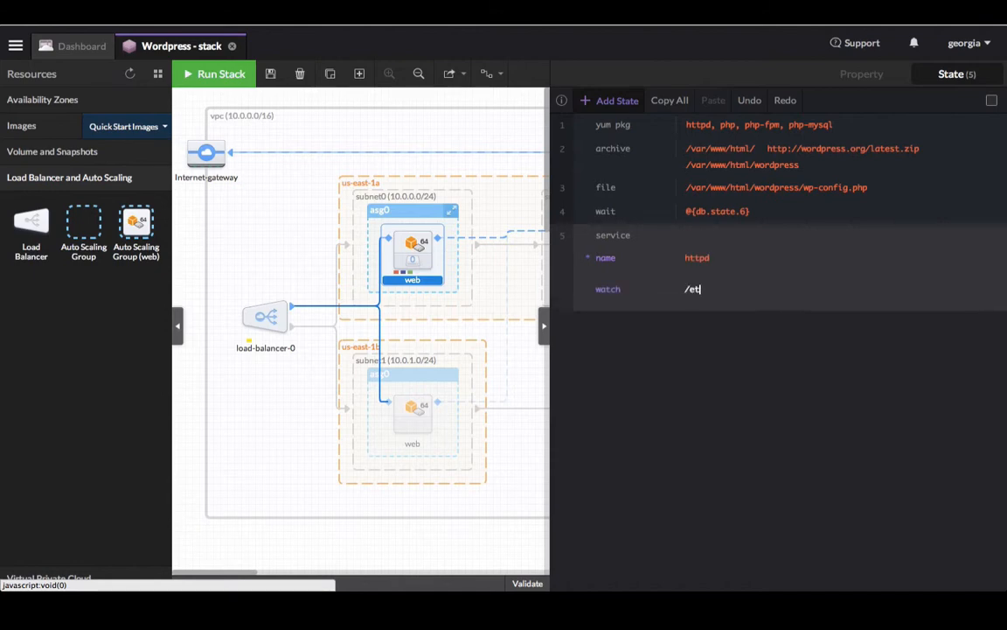
{"action": "type", "text": "c/httpd/conf/htt"}
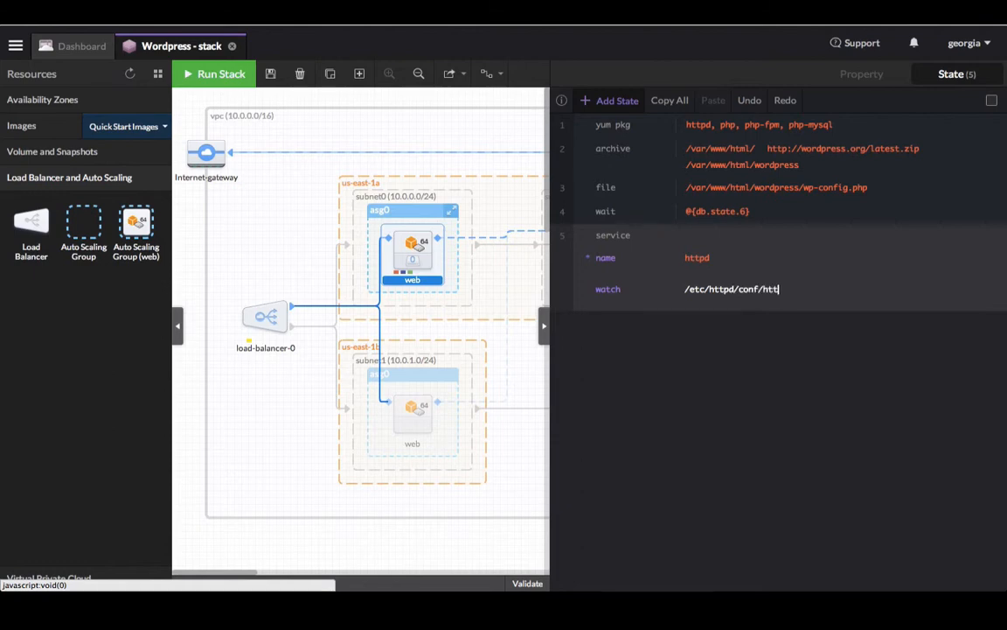
{"action": "type", "text": "pd.conf"}
{"action": "left_click", "coordinate": [673, 354]}
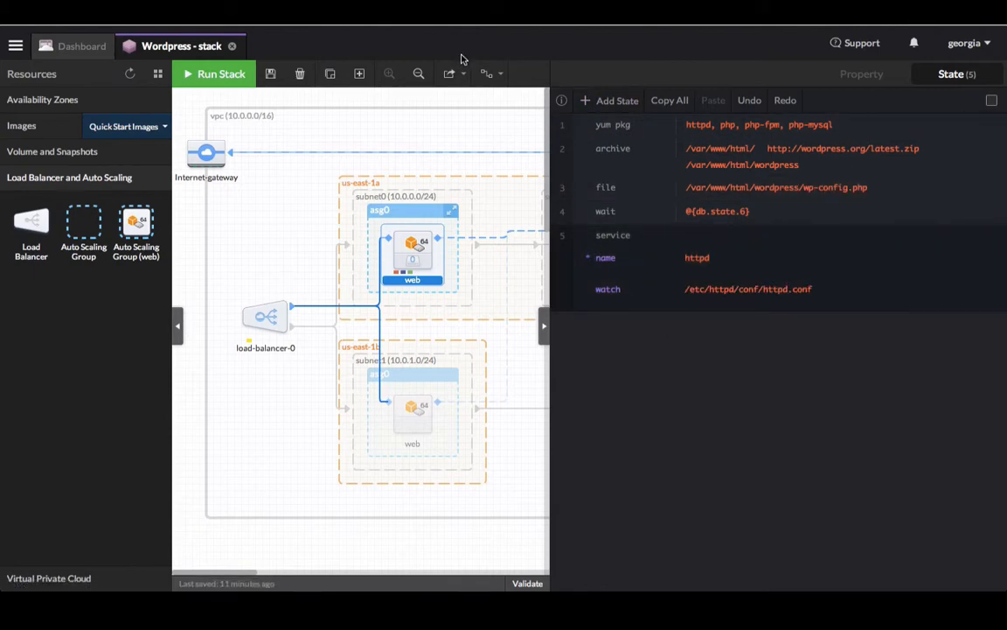
{"action": "left_click", "coordinate": [482, 104]}
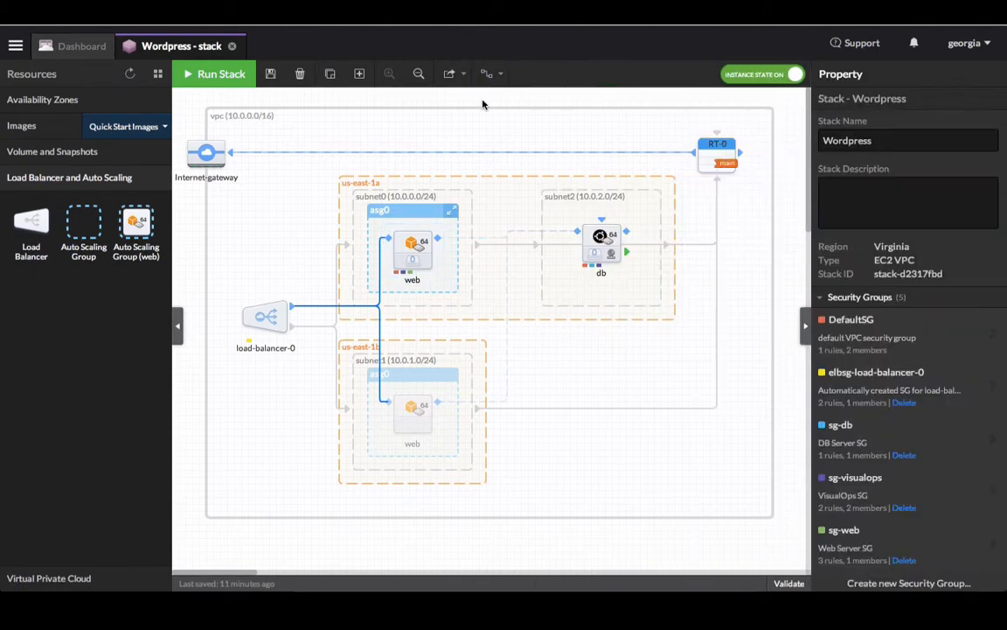
Step: Save the stack and prepare to run it as app Wordpress with Testing usage, showing validation details
{"action": "left_click", "coordinate": [271, 76]}
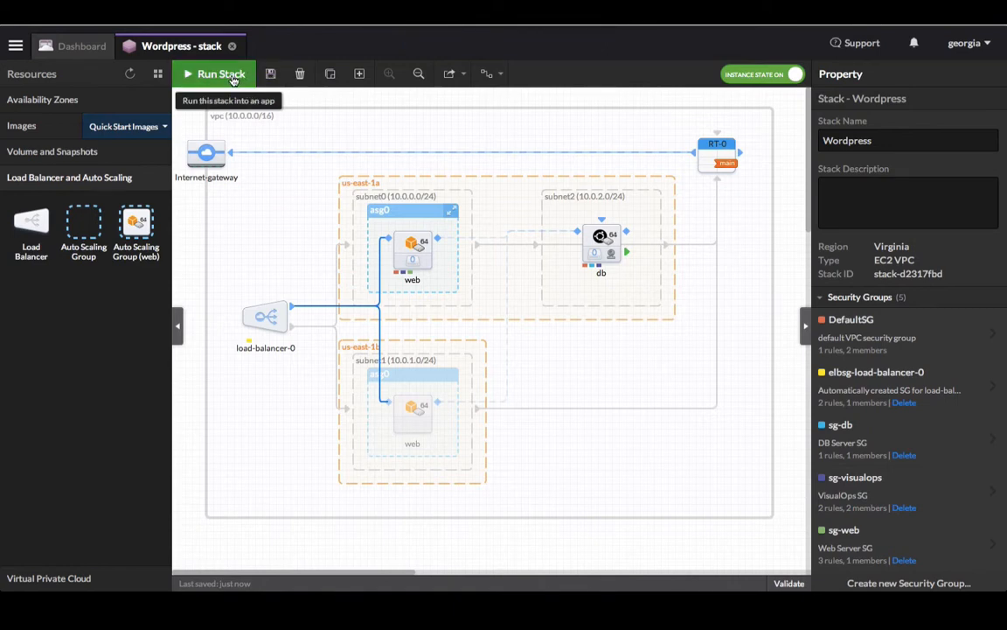
{"action": "left_click", "coordinate": [222, 75]}
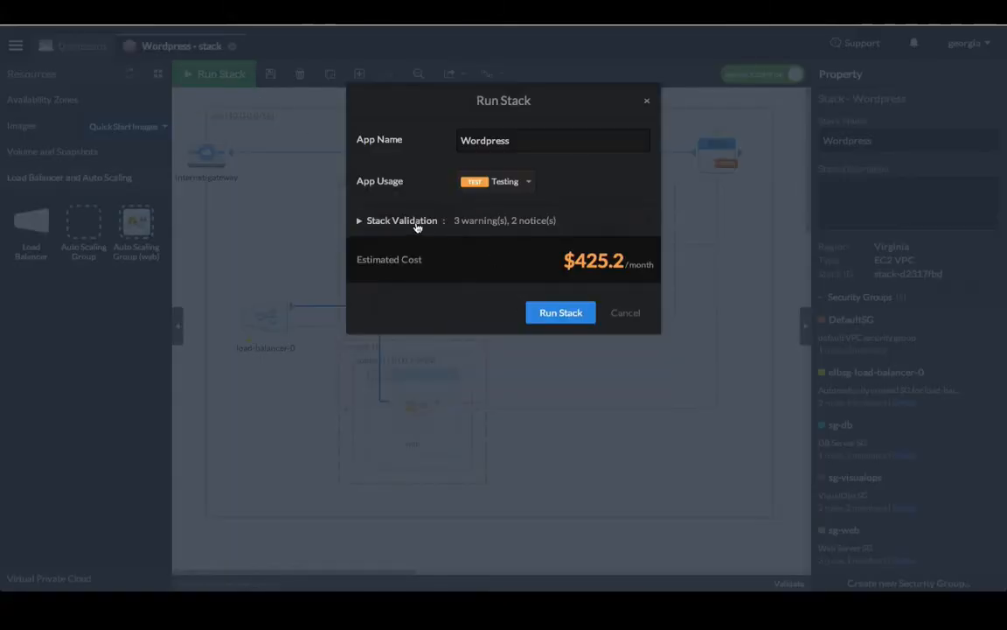
{"action": "left_click", "coordinate": [507, 141]}
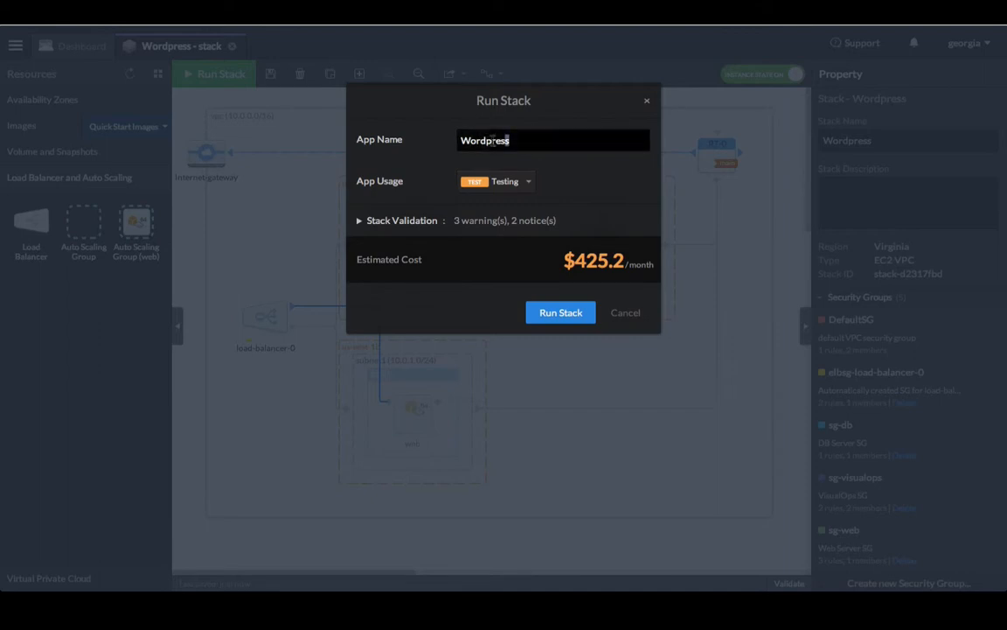
{"action": "left_click_drag", "start_coordinate": [505, 140], "coordinate": [441, 146]}
{"action": "left_click", "coordinate": [531, 182]}
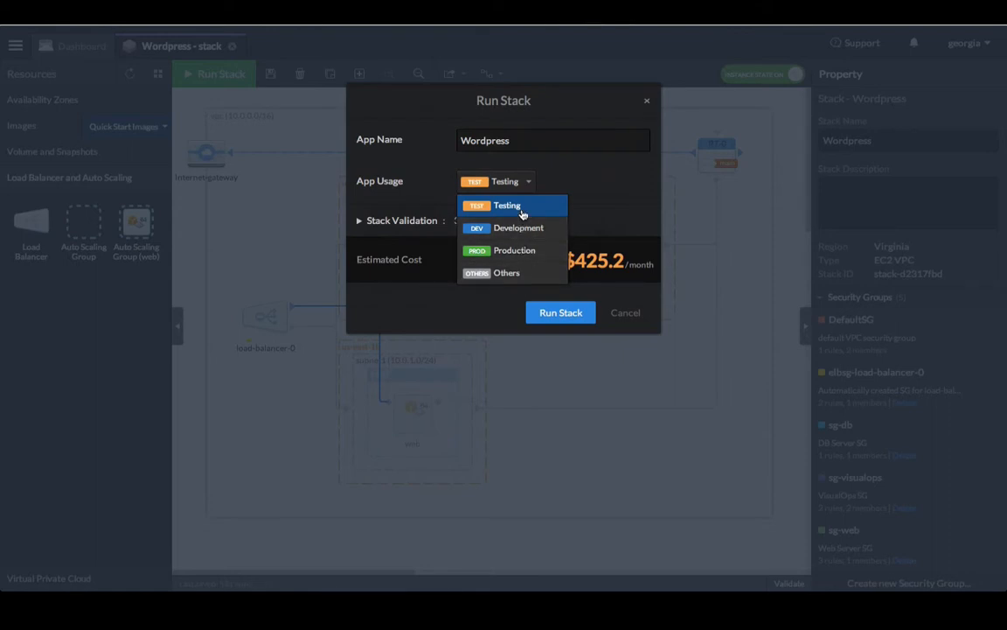
{"action": "left_click", "coordinate": [522, 210]}
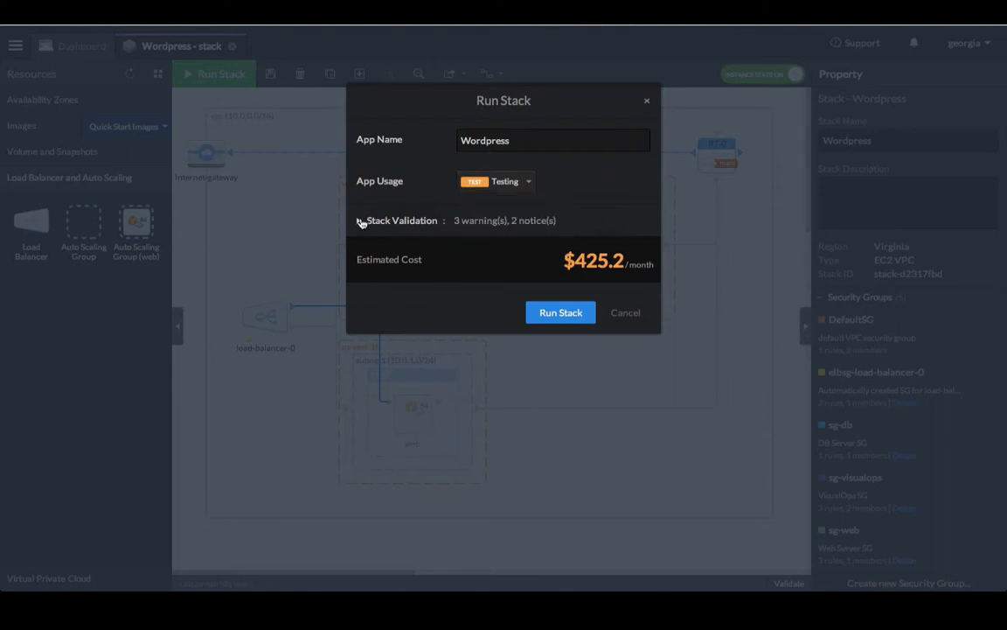
{"action": "left_click", "coordinate": [361, 222]}
Step: Check Stack Validation for errors, then follow the launch notification until the Wordpress app is running
{"action": "left_click", "coordinate": [387, 243]}
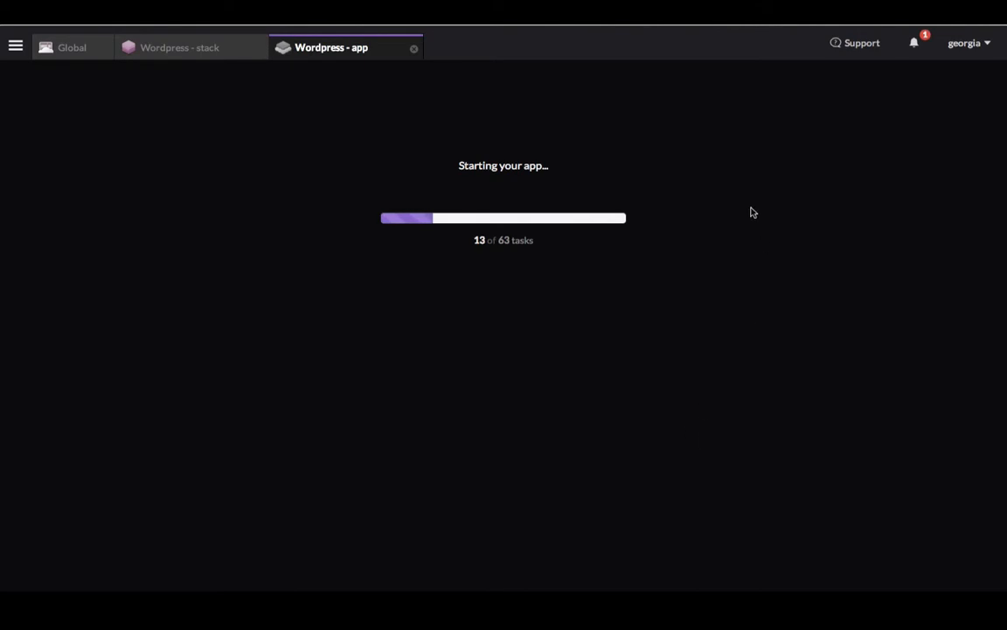
{"action": "left_click", "coordinate": [921, 42]}
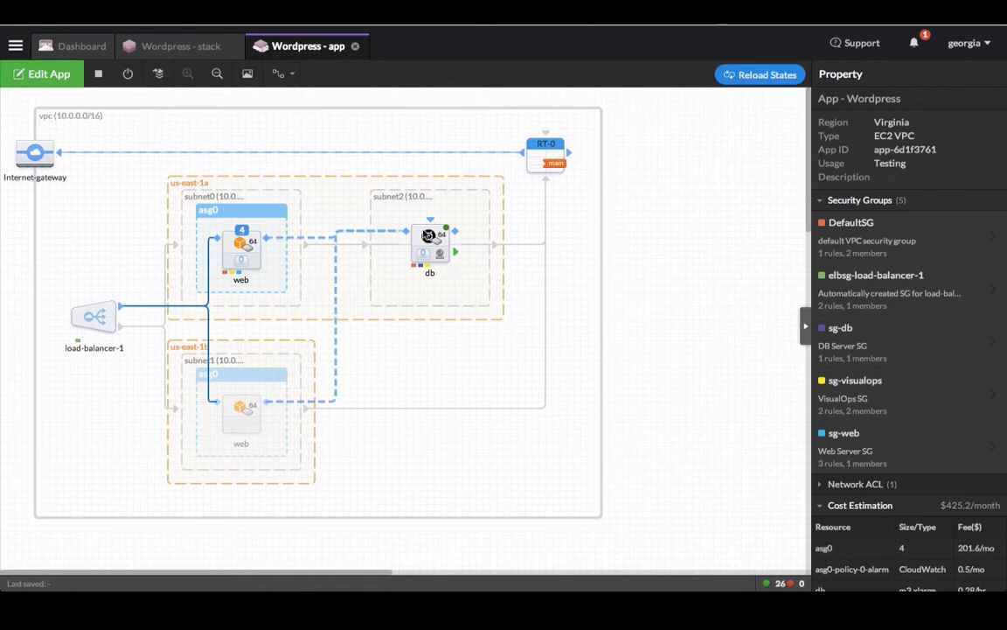
Step: Check the db instance's state log for success, entering edit mode then discarding the edits
{"action": "left_click", "coordinate": [428, 235]}
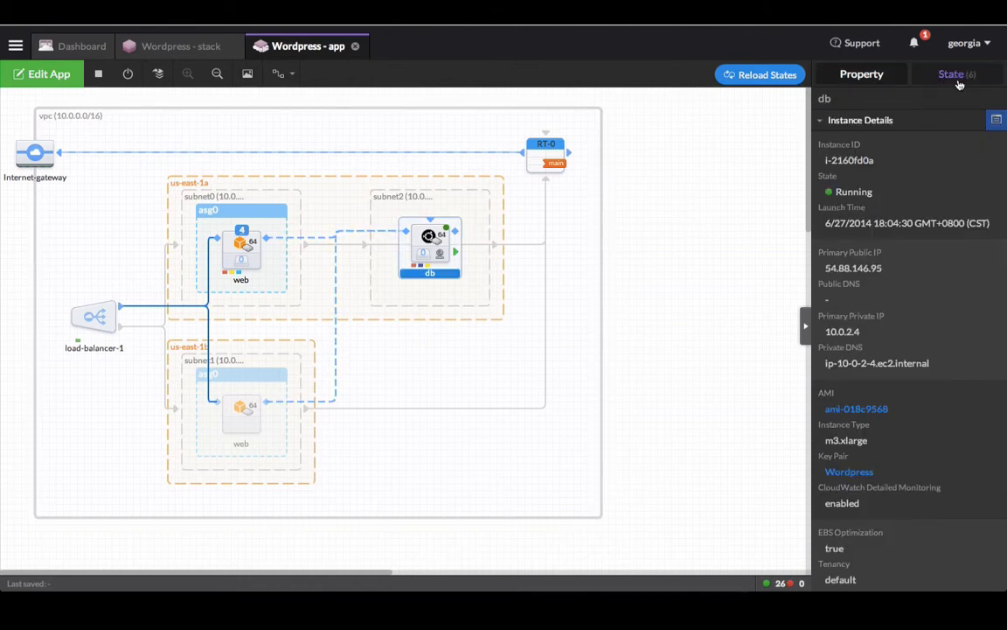
{"action": "left_click", "coordinate": [958, 81]}
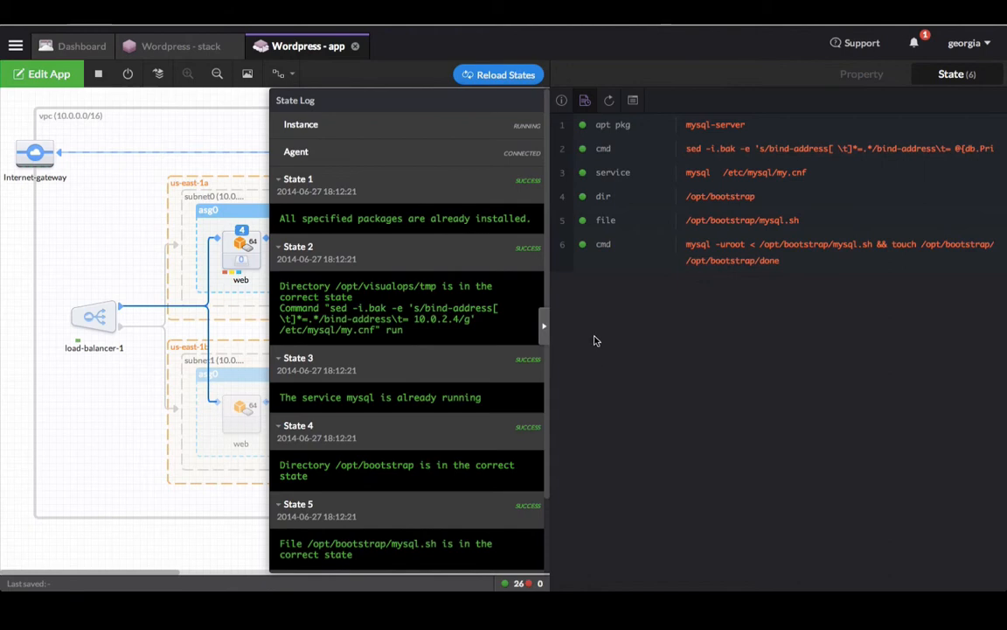
{"action": "left_click", "coordinate": [611, 102]}
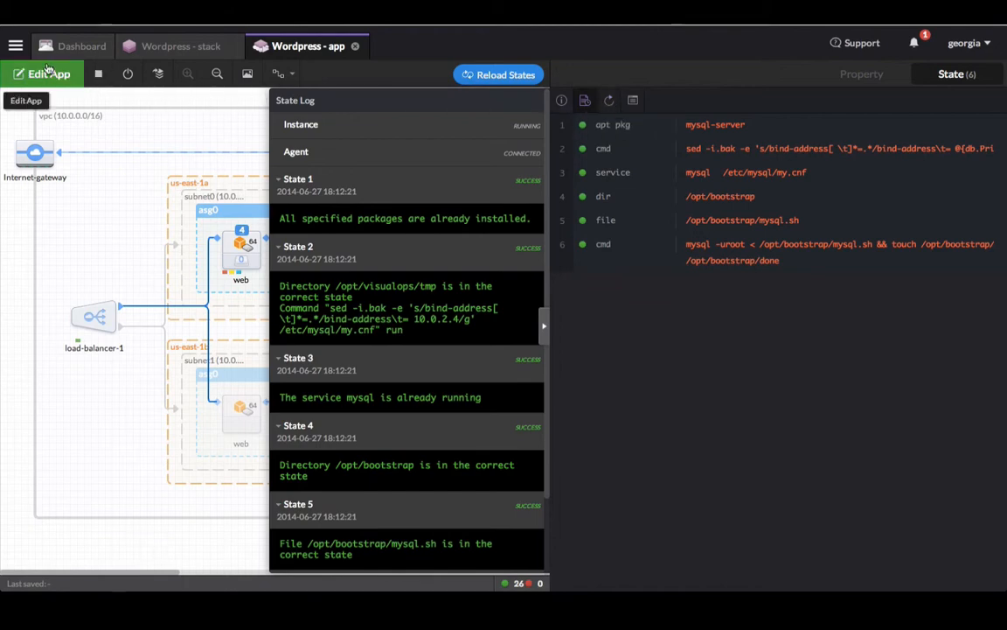
{"action": "left_click", "coordinate": [48, 73]}
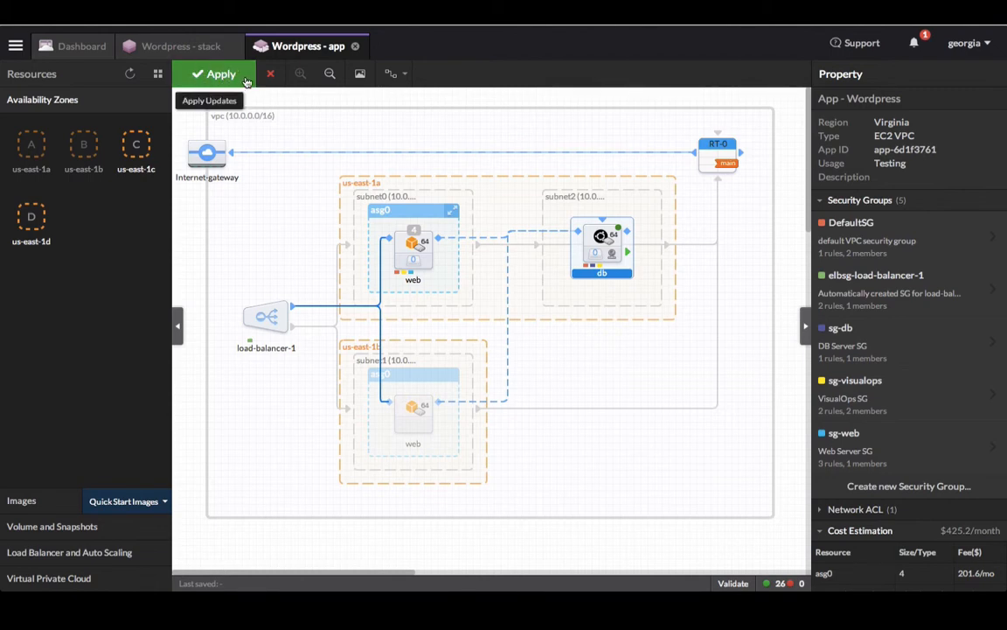
{"action": "left_click", "coordinate": [270, 76]}
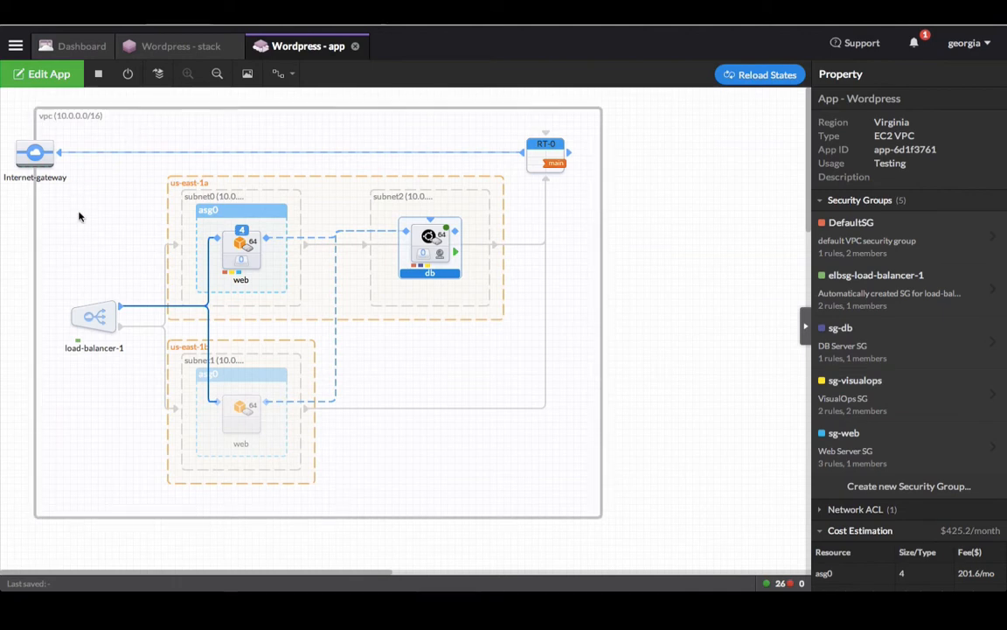
Step: Copy load-balancer-1's DNS address from its details
{"action": "left_click", "coordinate": [97, 317]}
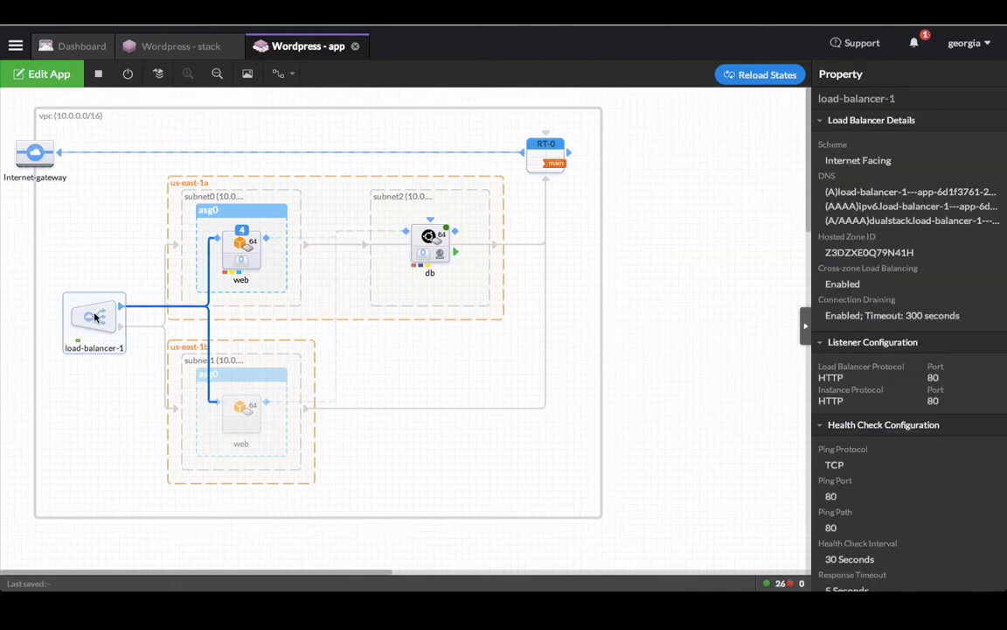
{"action": "left_click", "coordinate": [852, 196]}
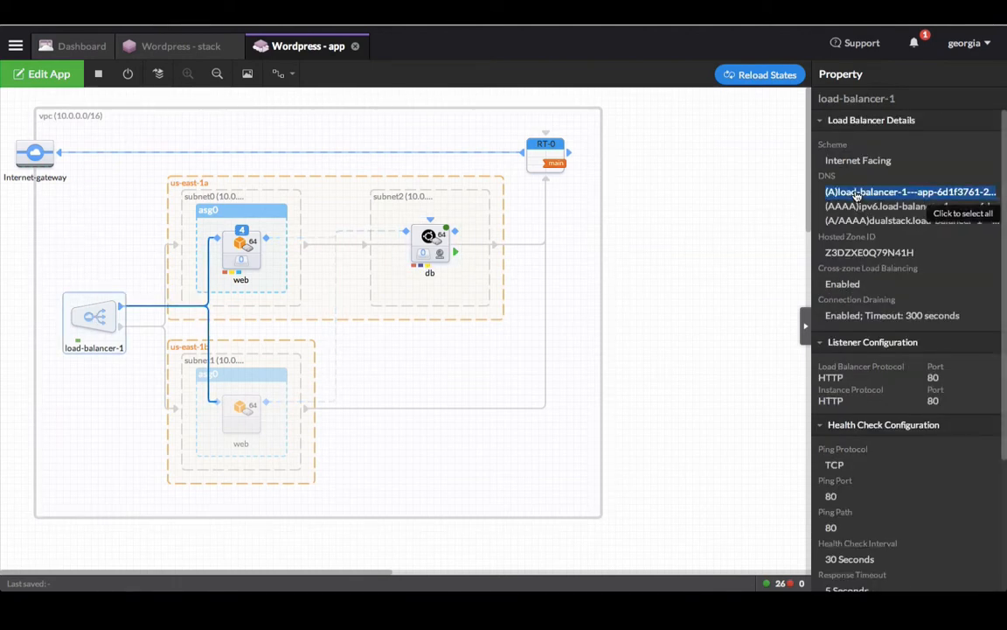
{"action": "right_click", "coordinate": [854, 194]}
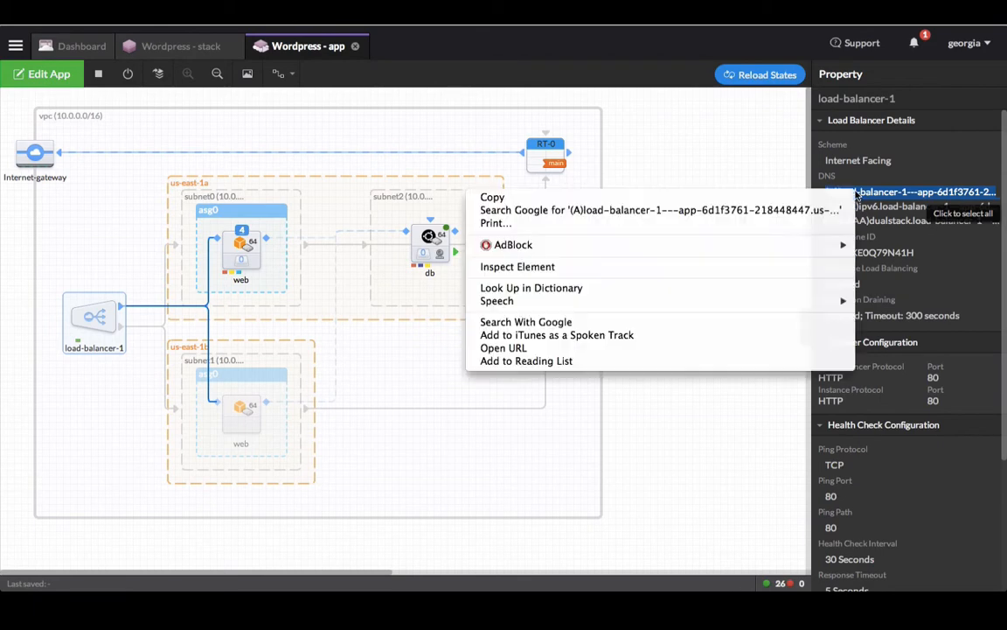
{"action": "left_click", "coordinate": [704, 200]}
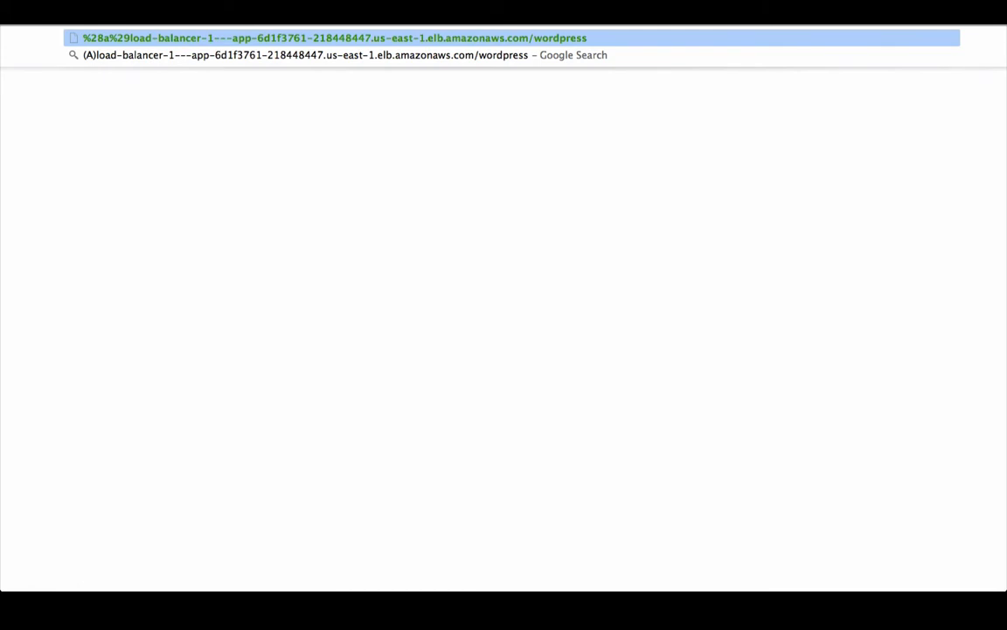
Step: Open the load balancer's /wordpress address with the leading (A) removed to reach the installer
{"action": "key", "text": "BackSpace"}
{"action": "key", "text": "BackSpace"}
{"action": "key", "text": "BackSpace"}
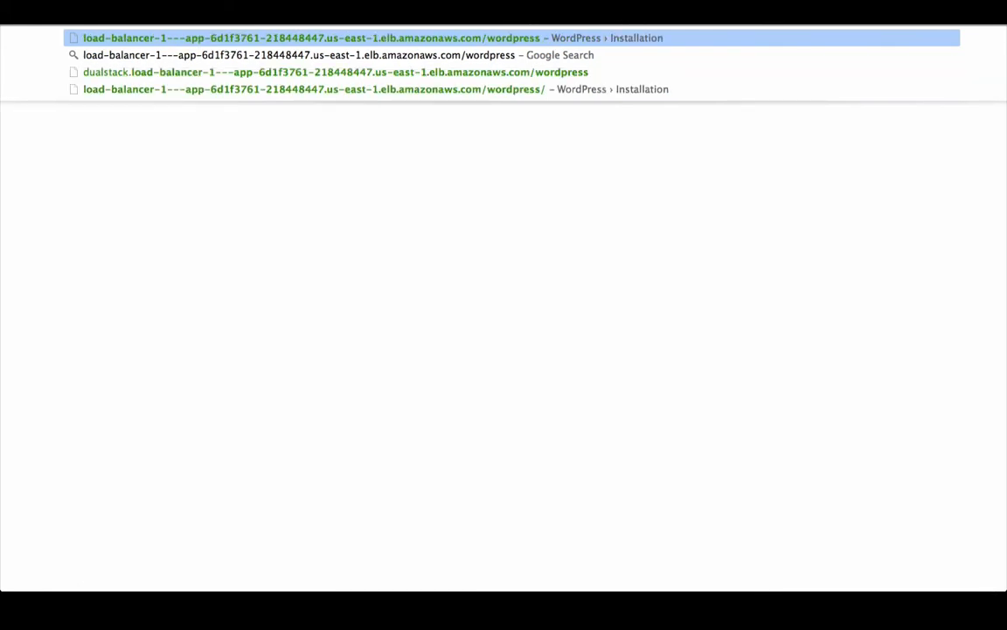
{"action": "key", "text": "Return"}
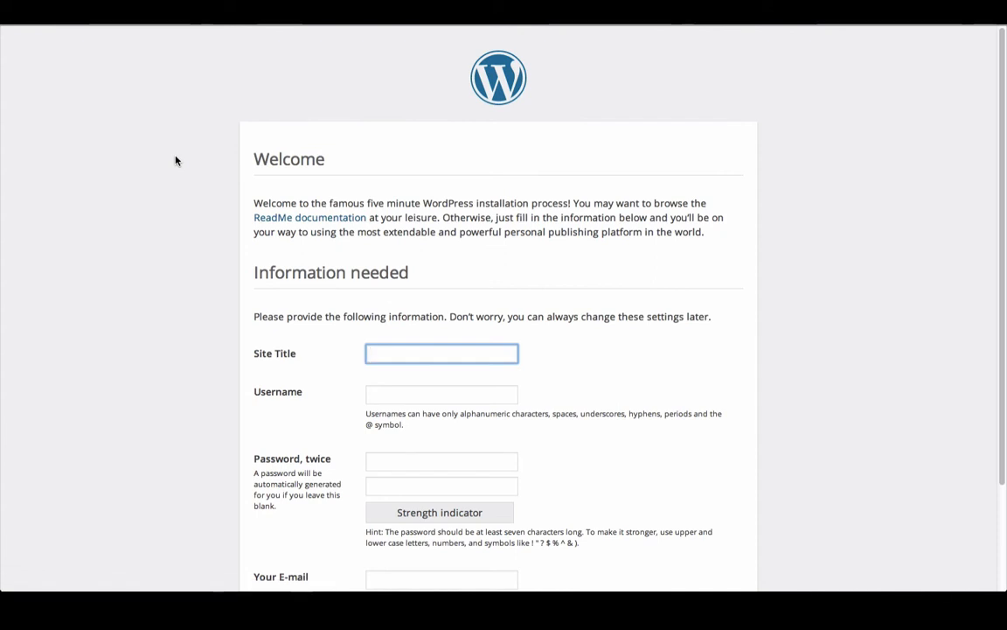
{"action": "scroll", "coordinate": [175, 160], "scroll_direction": "down", "scroll_amount": 3}
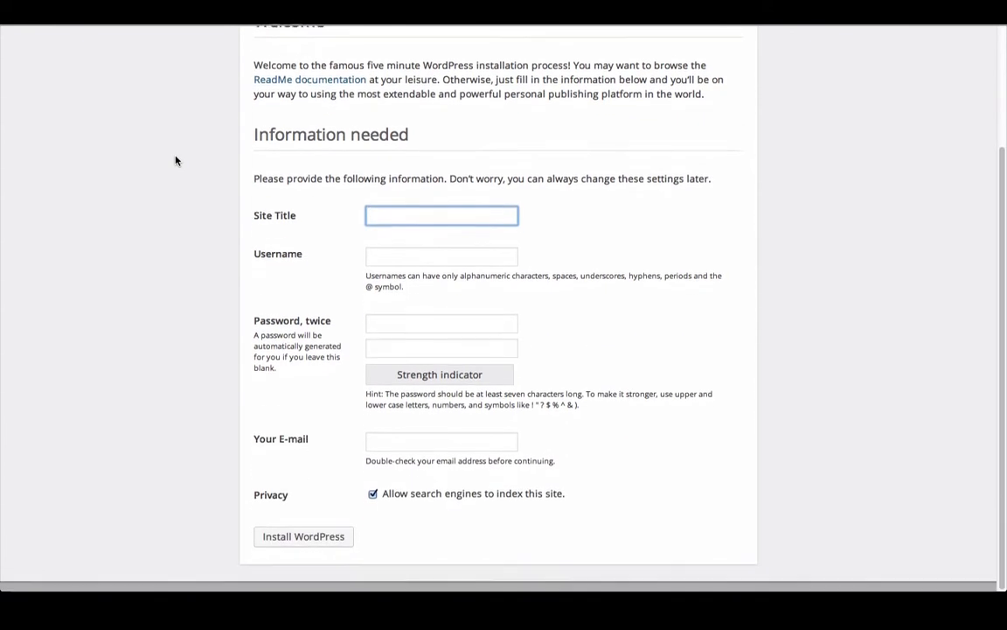
{"action": "scroll", "coordinate": [175, 160], "scroll_direction": "up", "scroll_amount": 3}
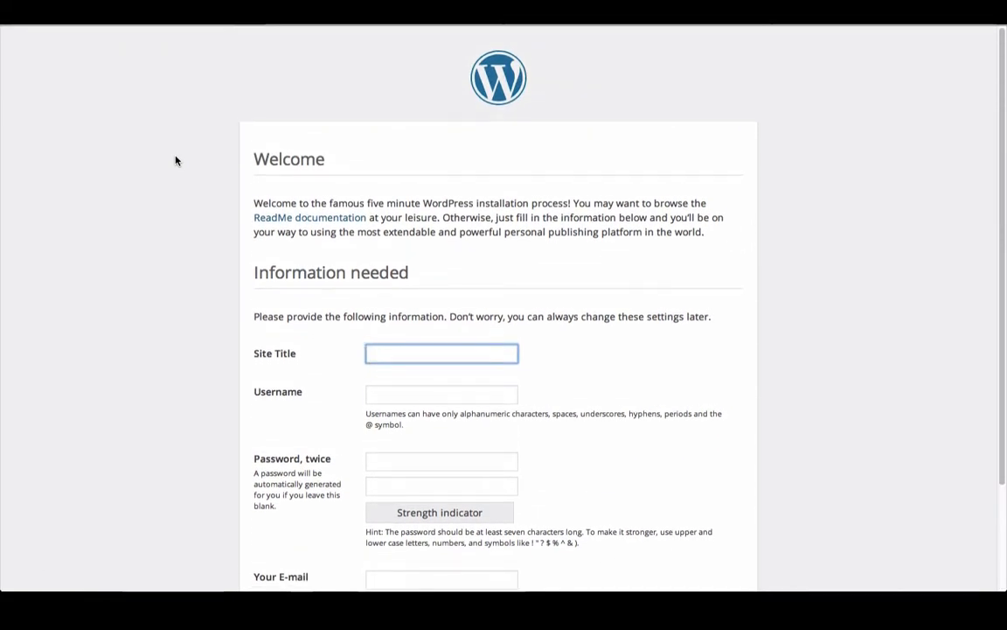